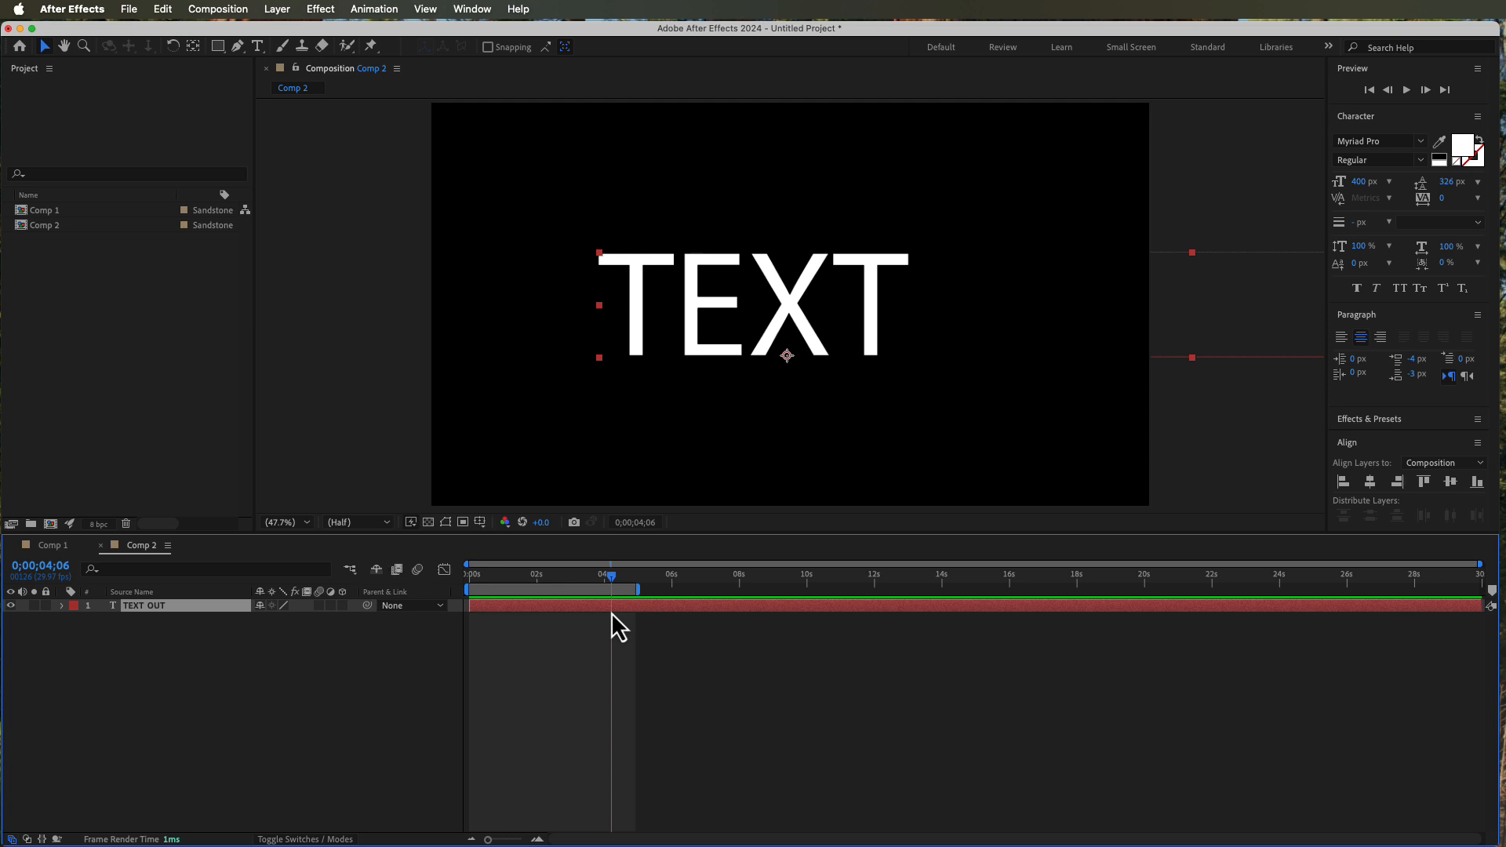
- Return the playhead to the start and create a new 1920x1080 composition at 29.97 fps lasting 30 seconds
drag(614, 581, 431, 588)
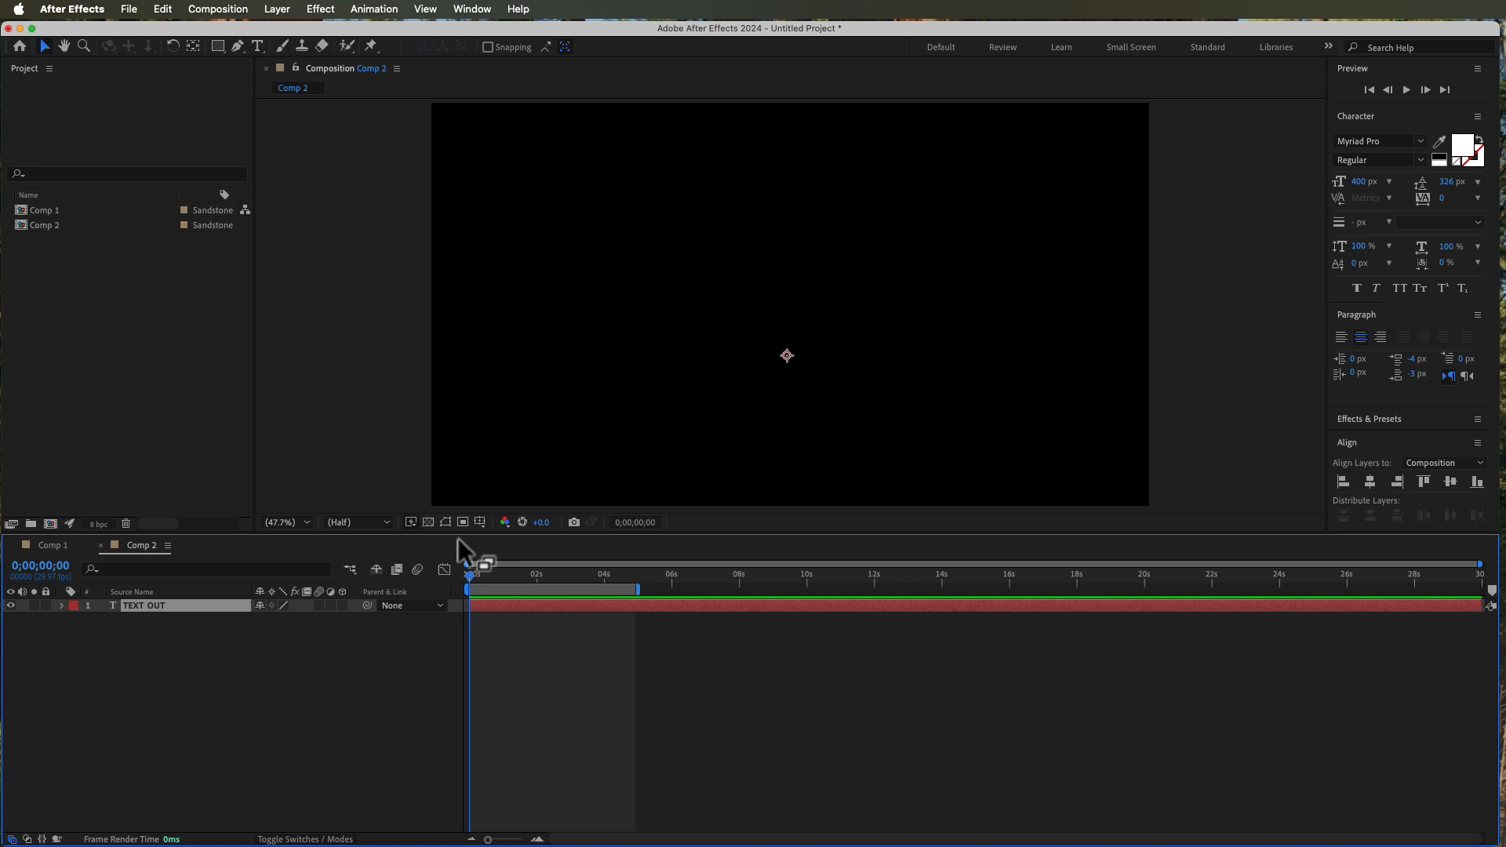
key(super+n)
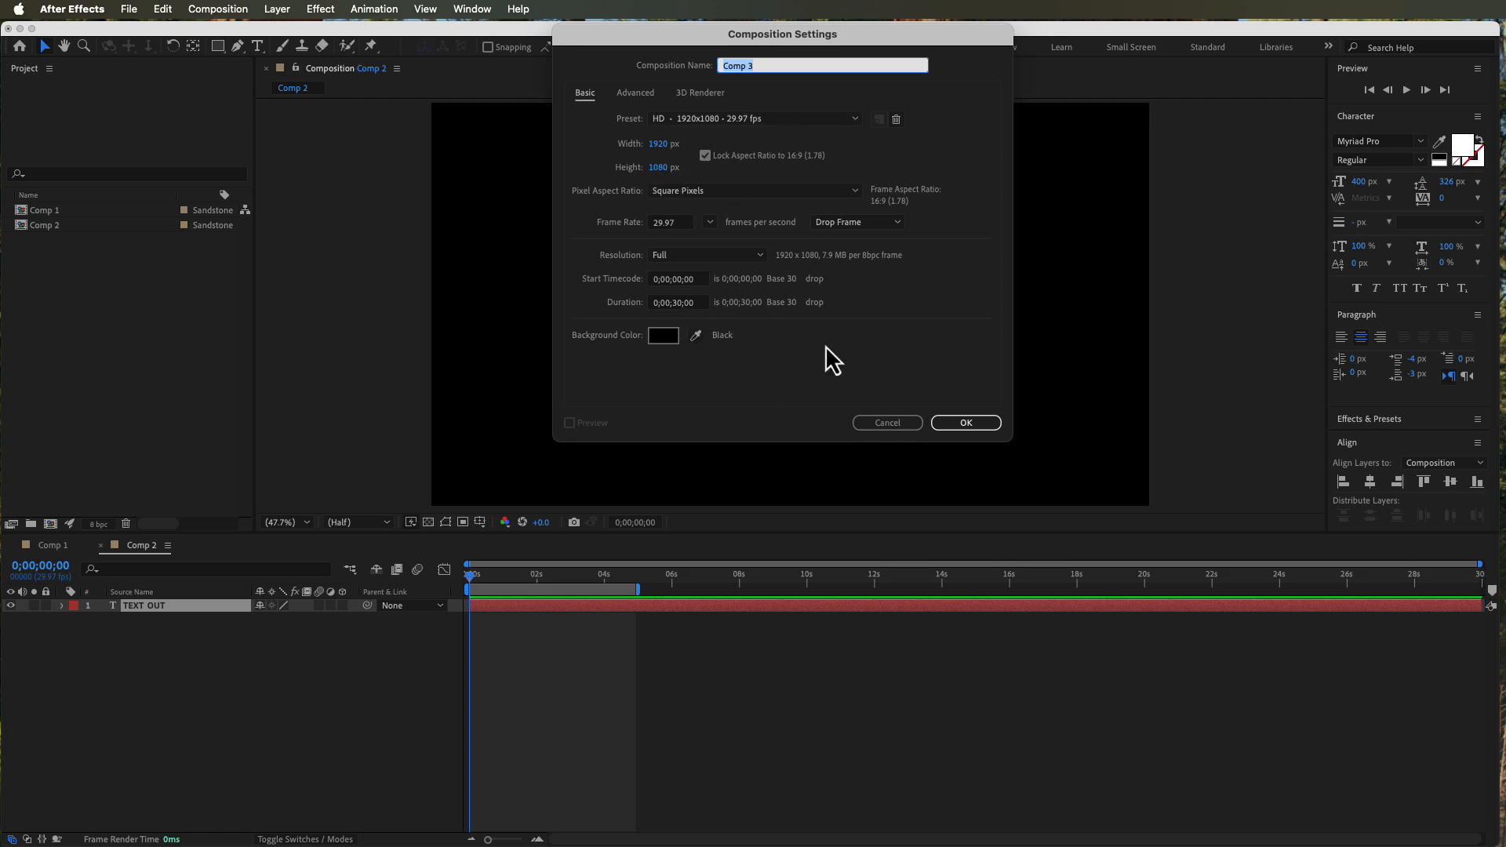
click(976, 425)
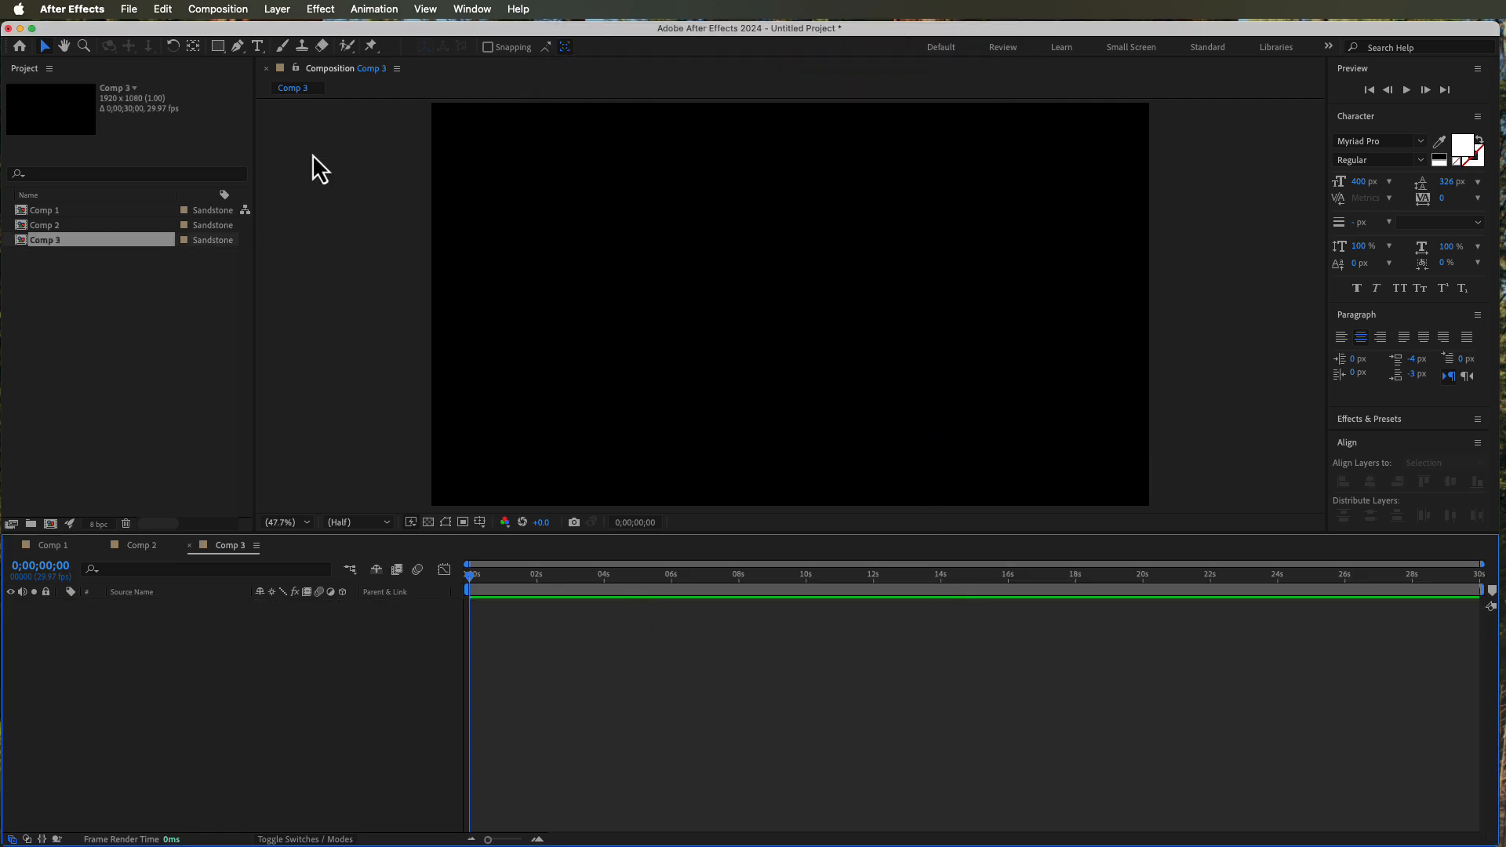
- Add a text layer reading "Text OUT" to the new composition
click(258, 47)
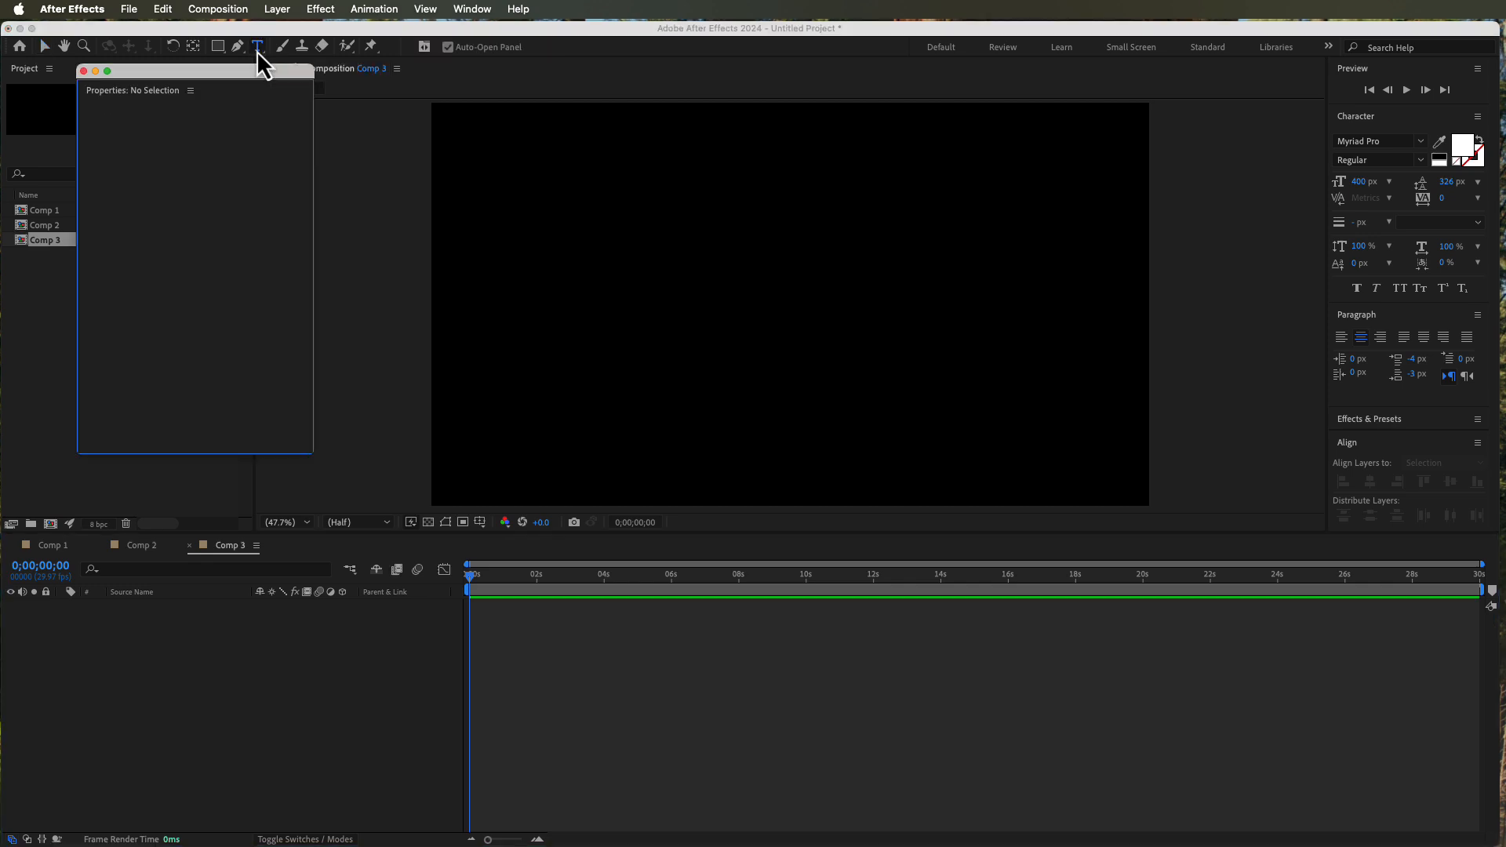
click(83, 71)
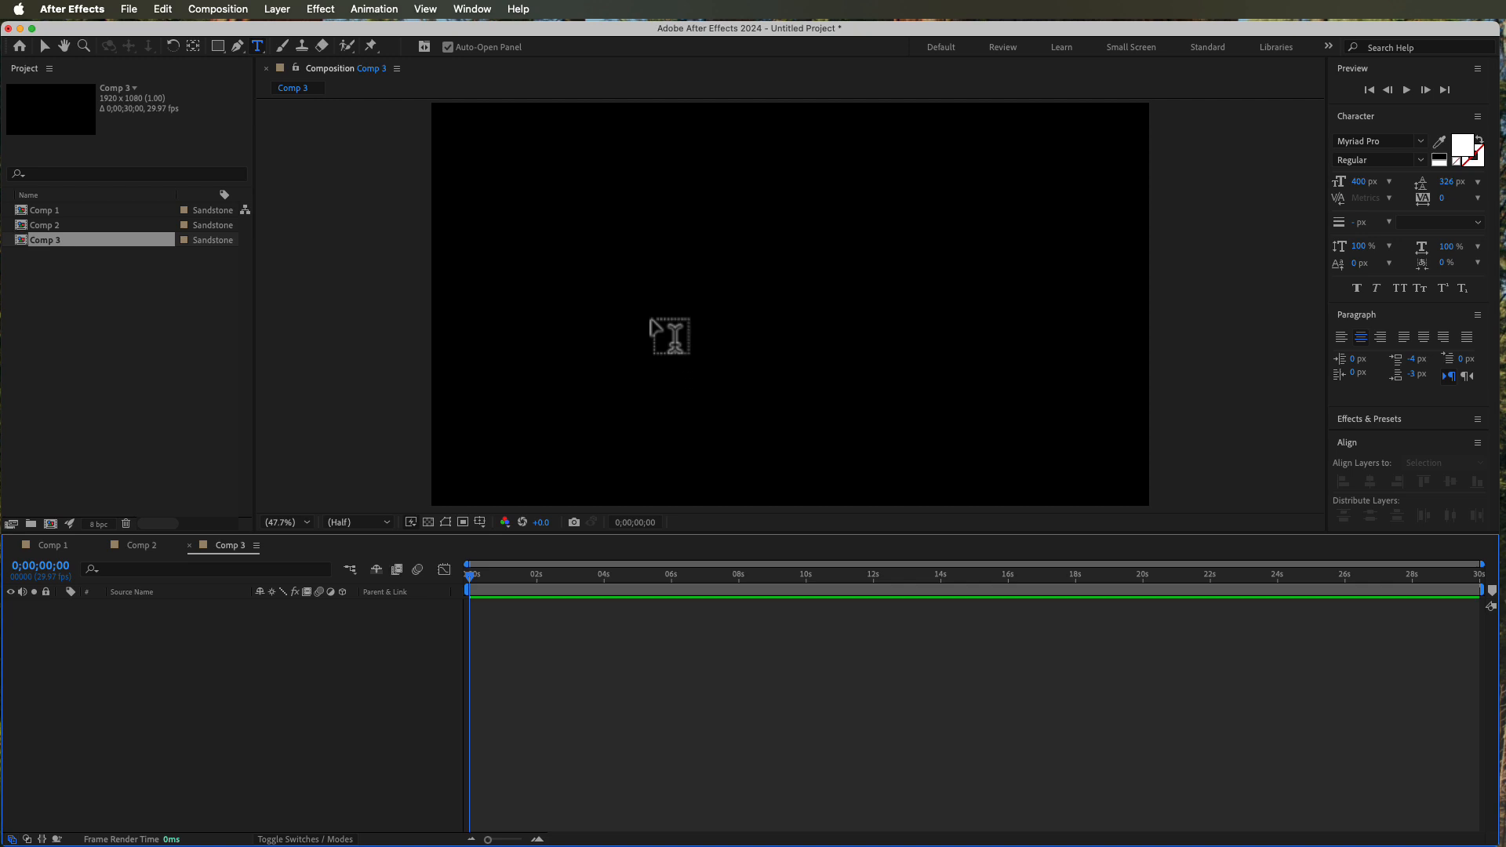
click(651, 352)
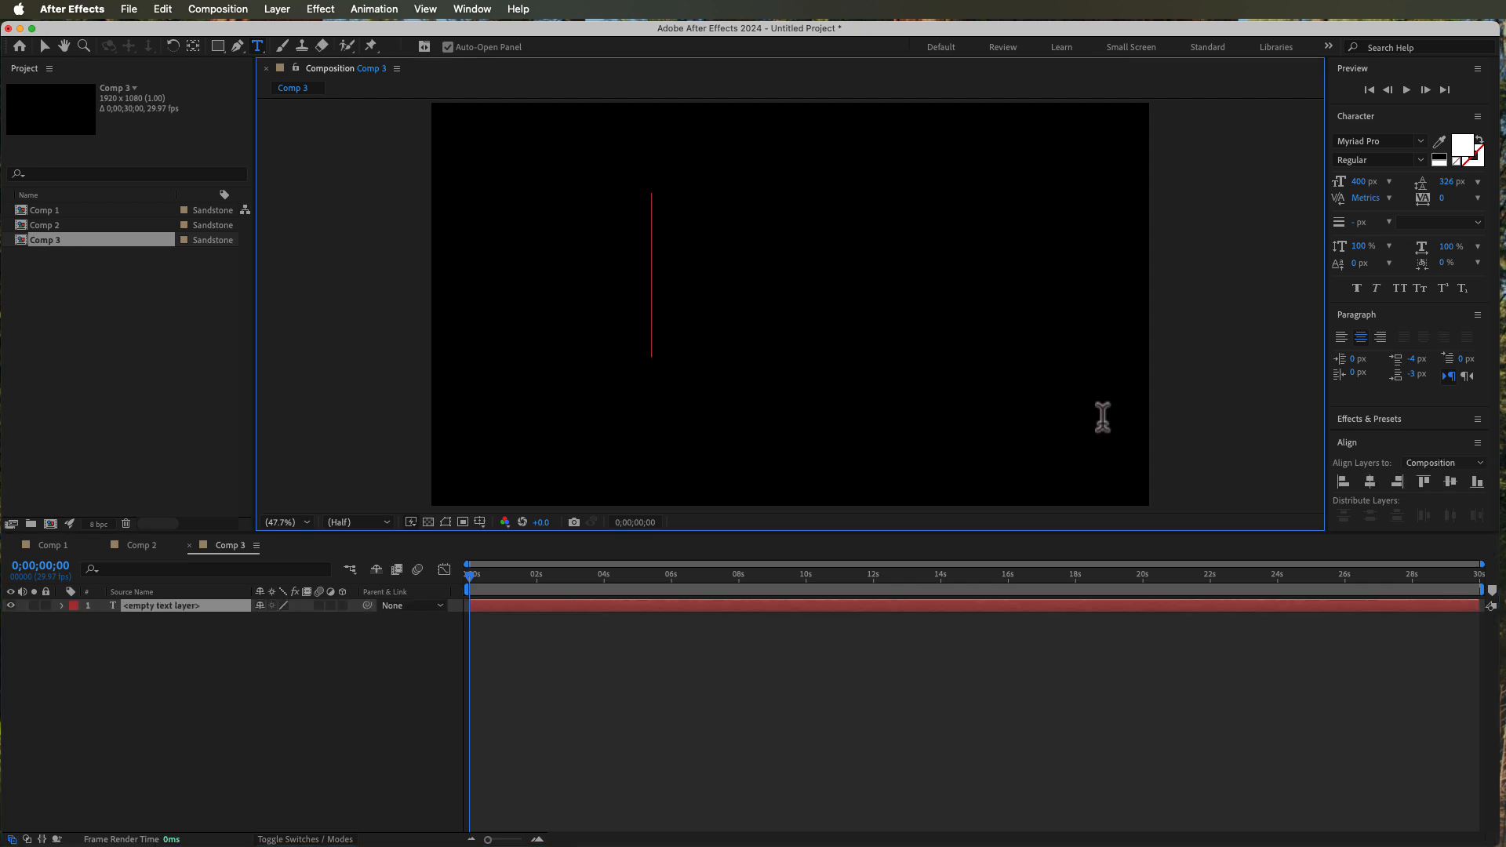
text(Text)
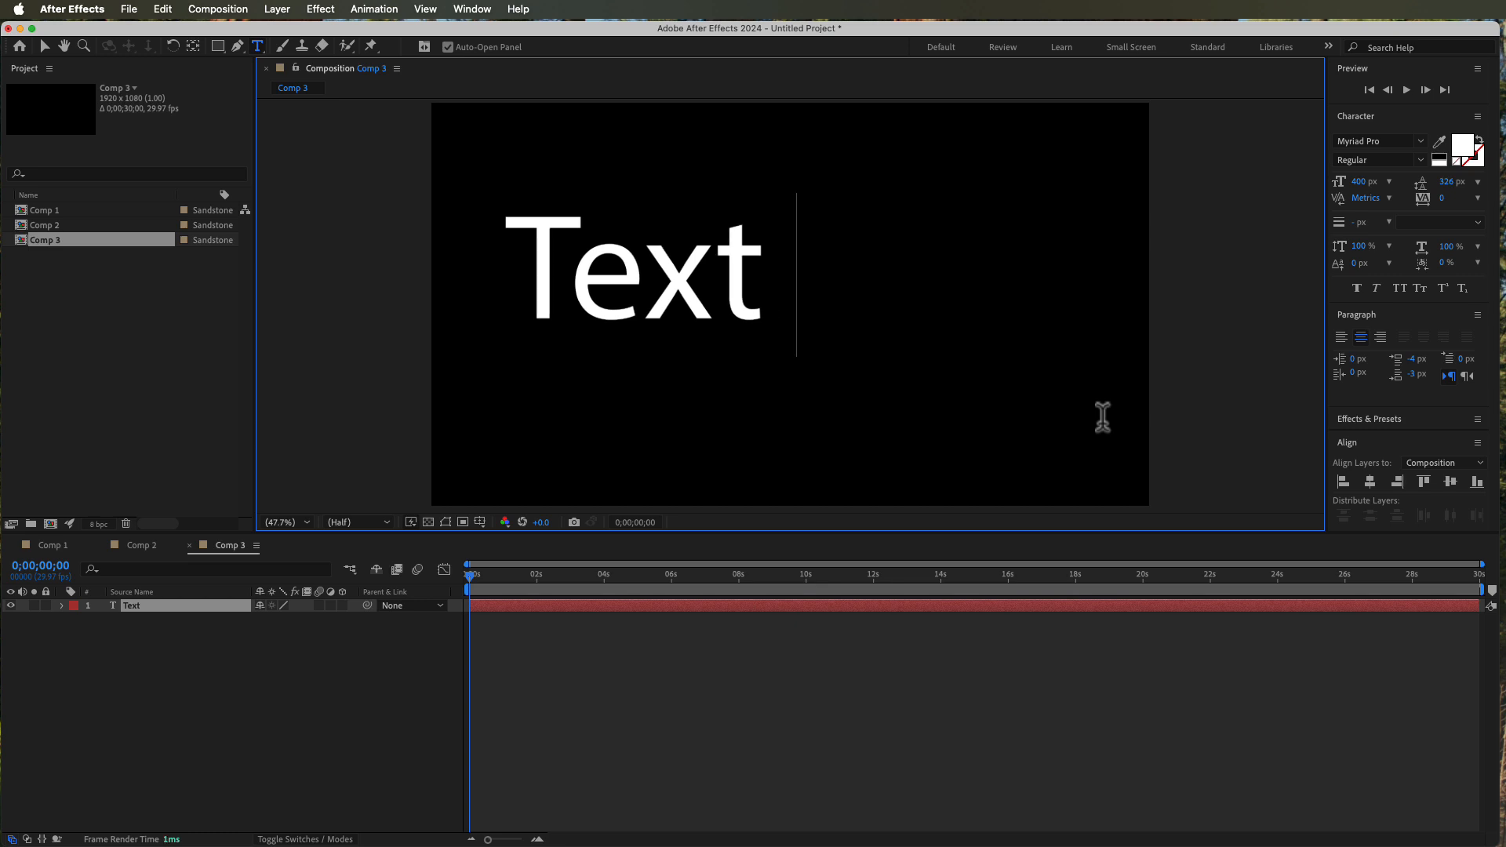
text( OUT)
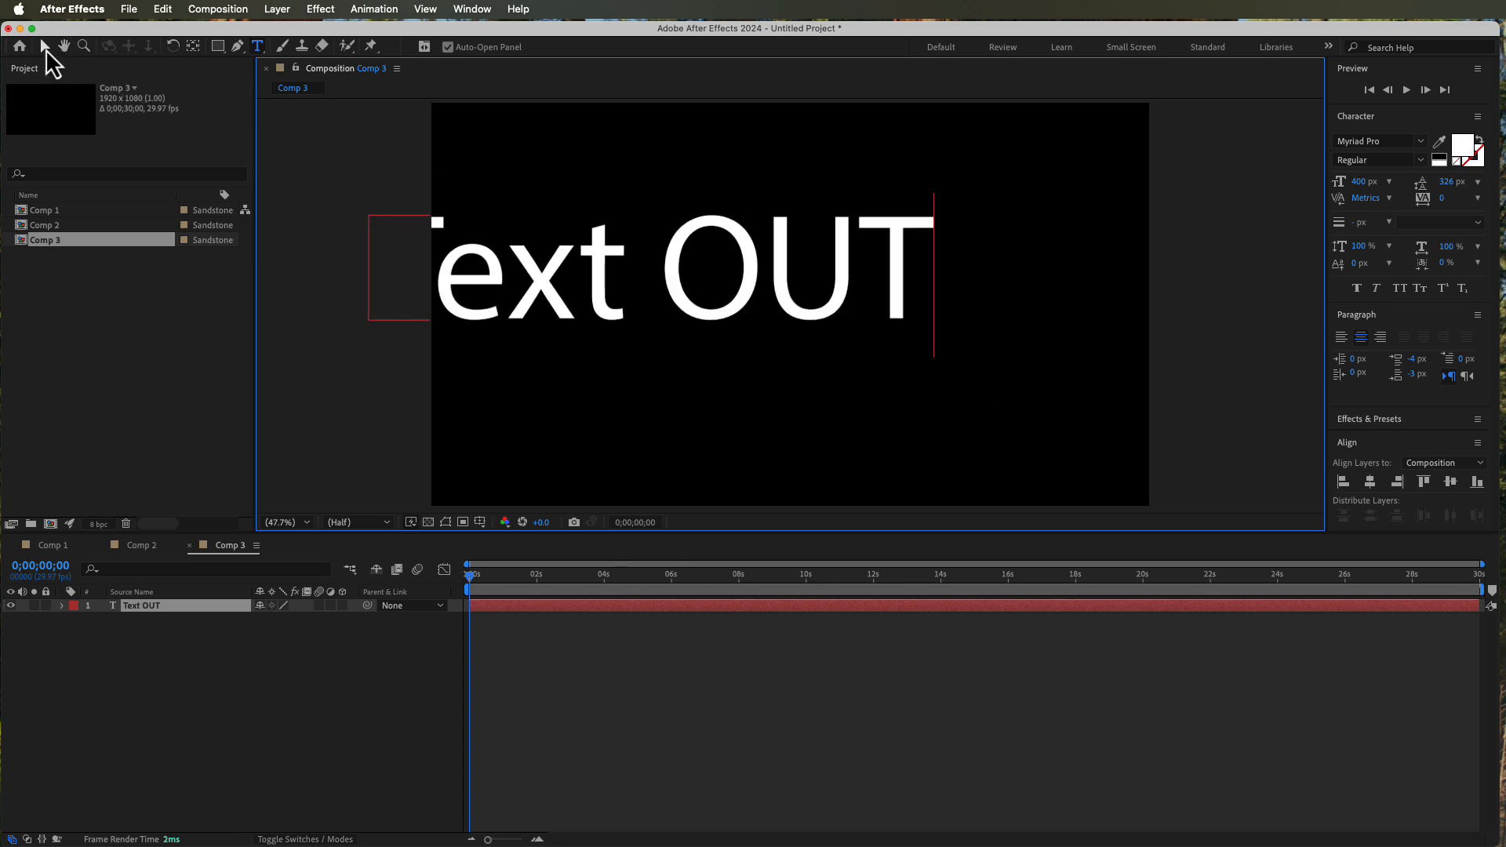
click(45, 47)
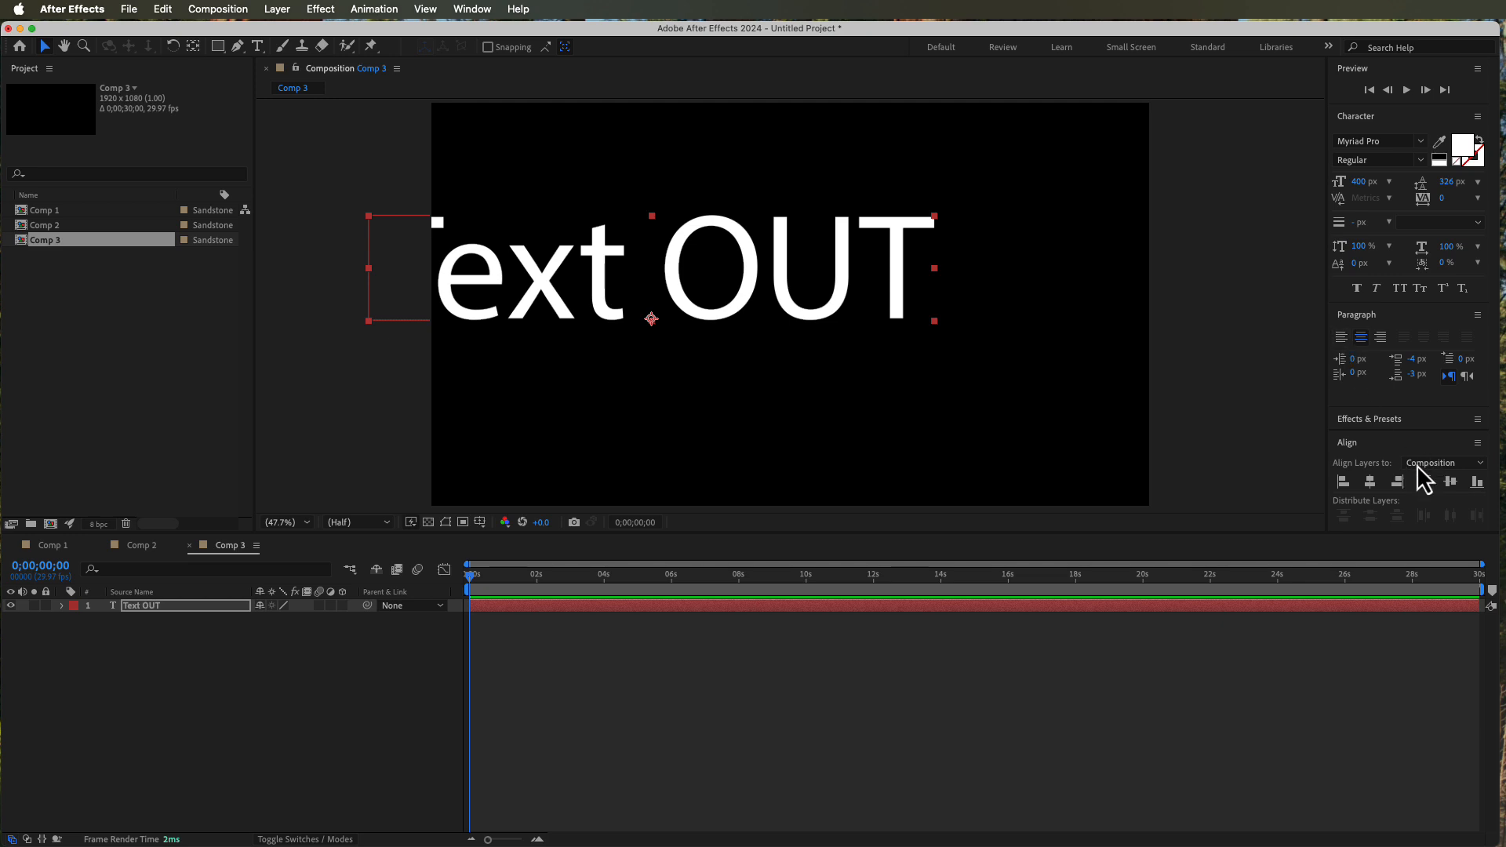
- Center the Text OUT layer horizontally and vertically in the composition, then deselect it
click(1368, 483)
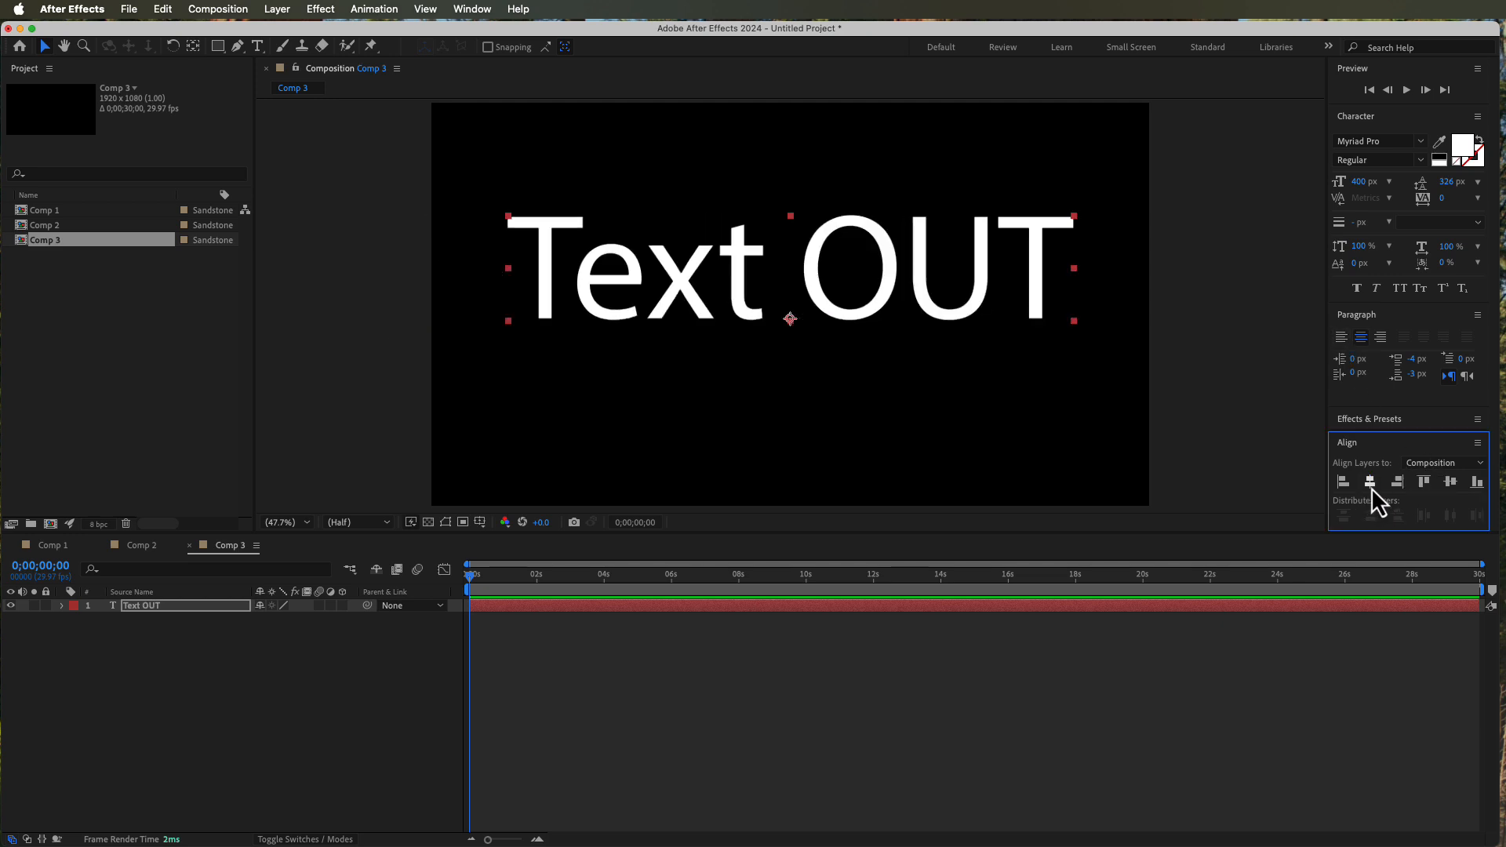
click(1449, 483)
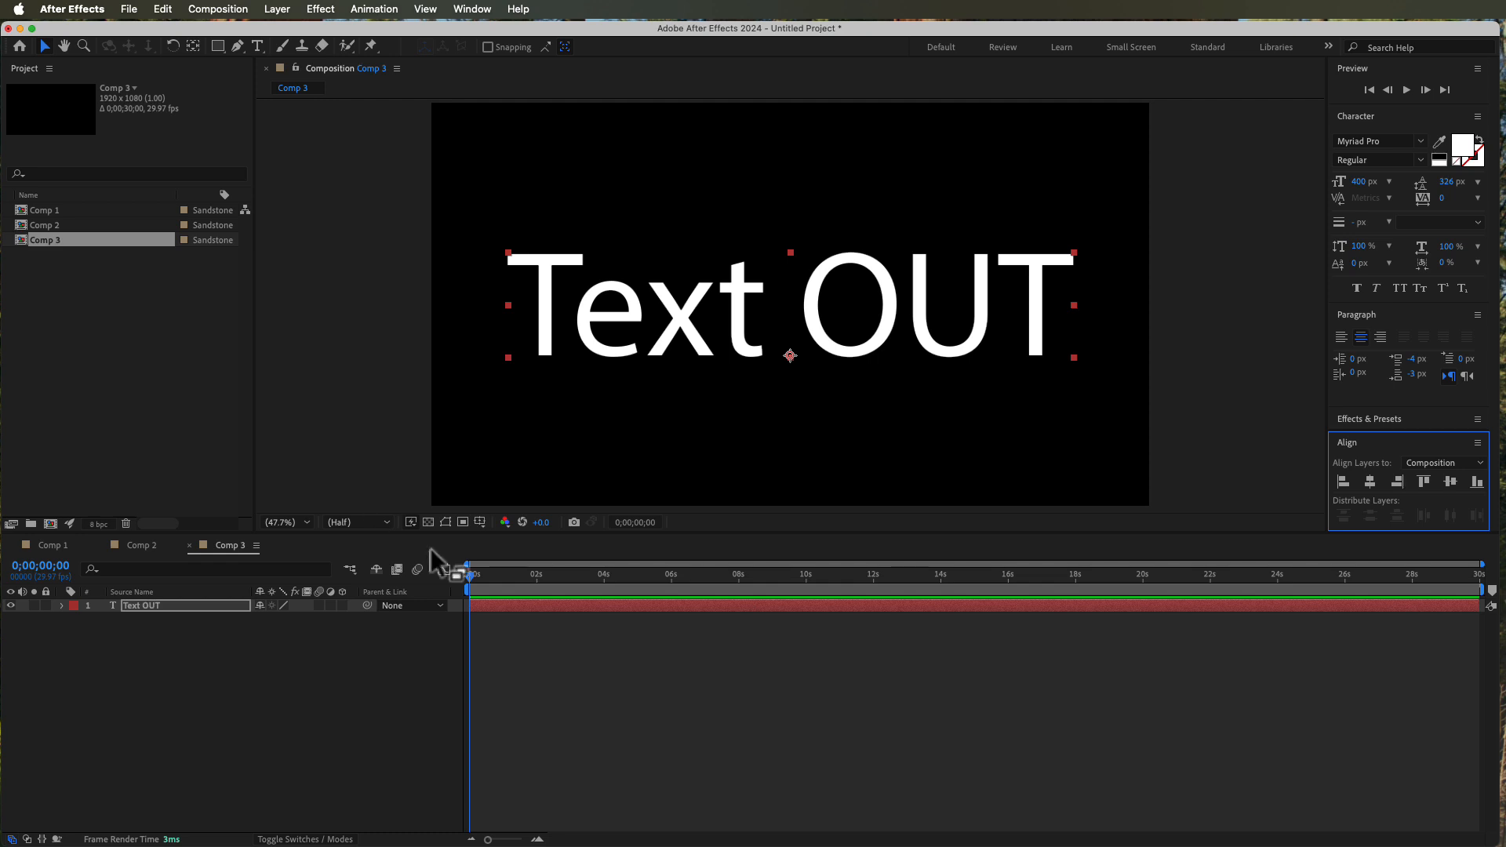
click(377, 683)
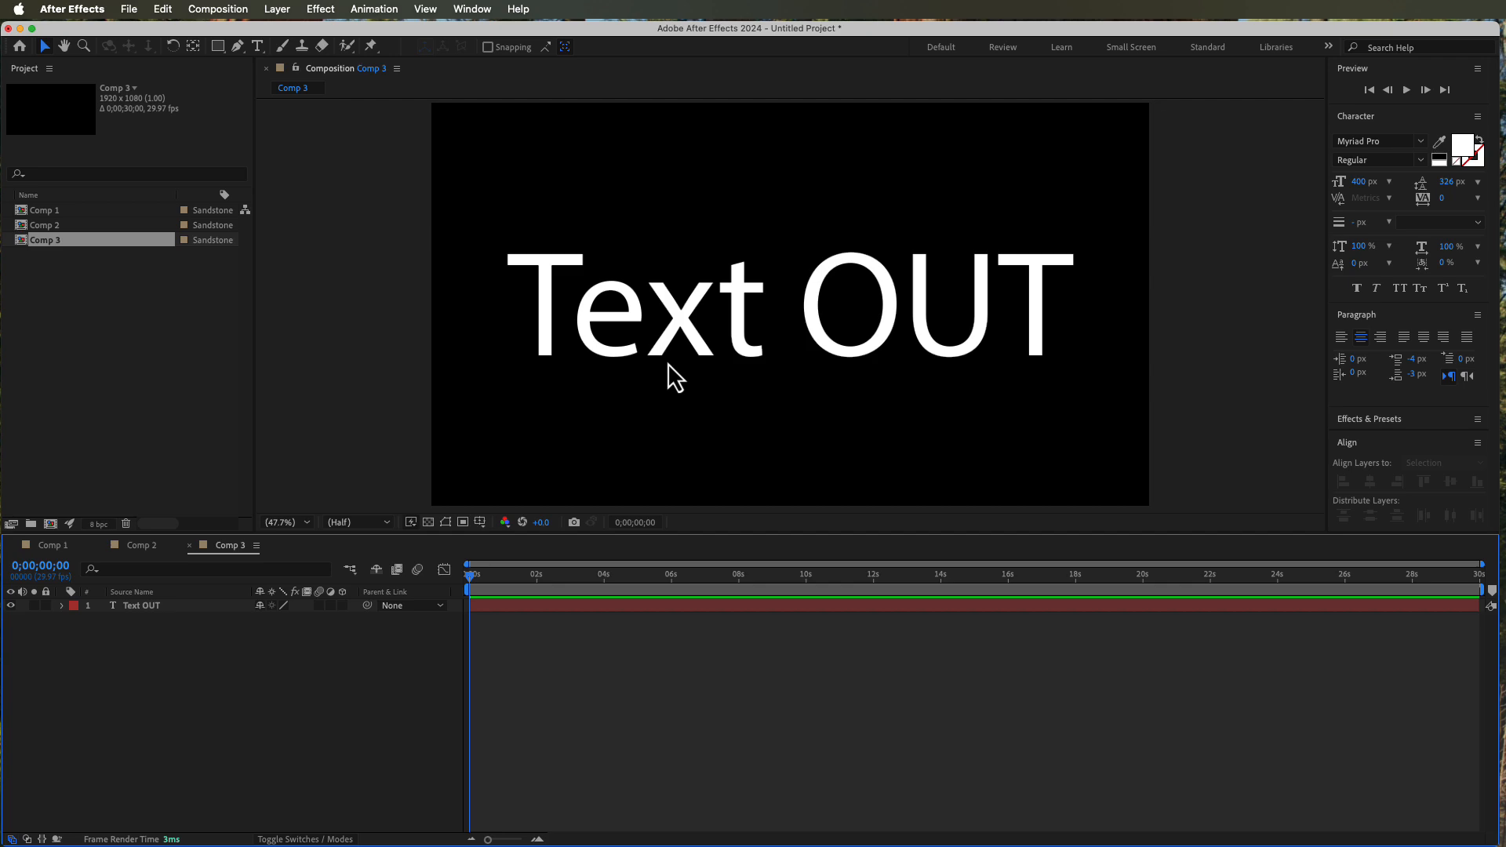
- Browse the animation presets in Adobe Bridge and look through the Animate In folder of the Text presets
click(391, 10)
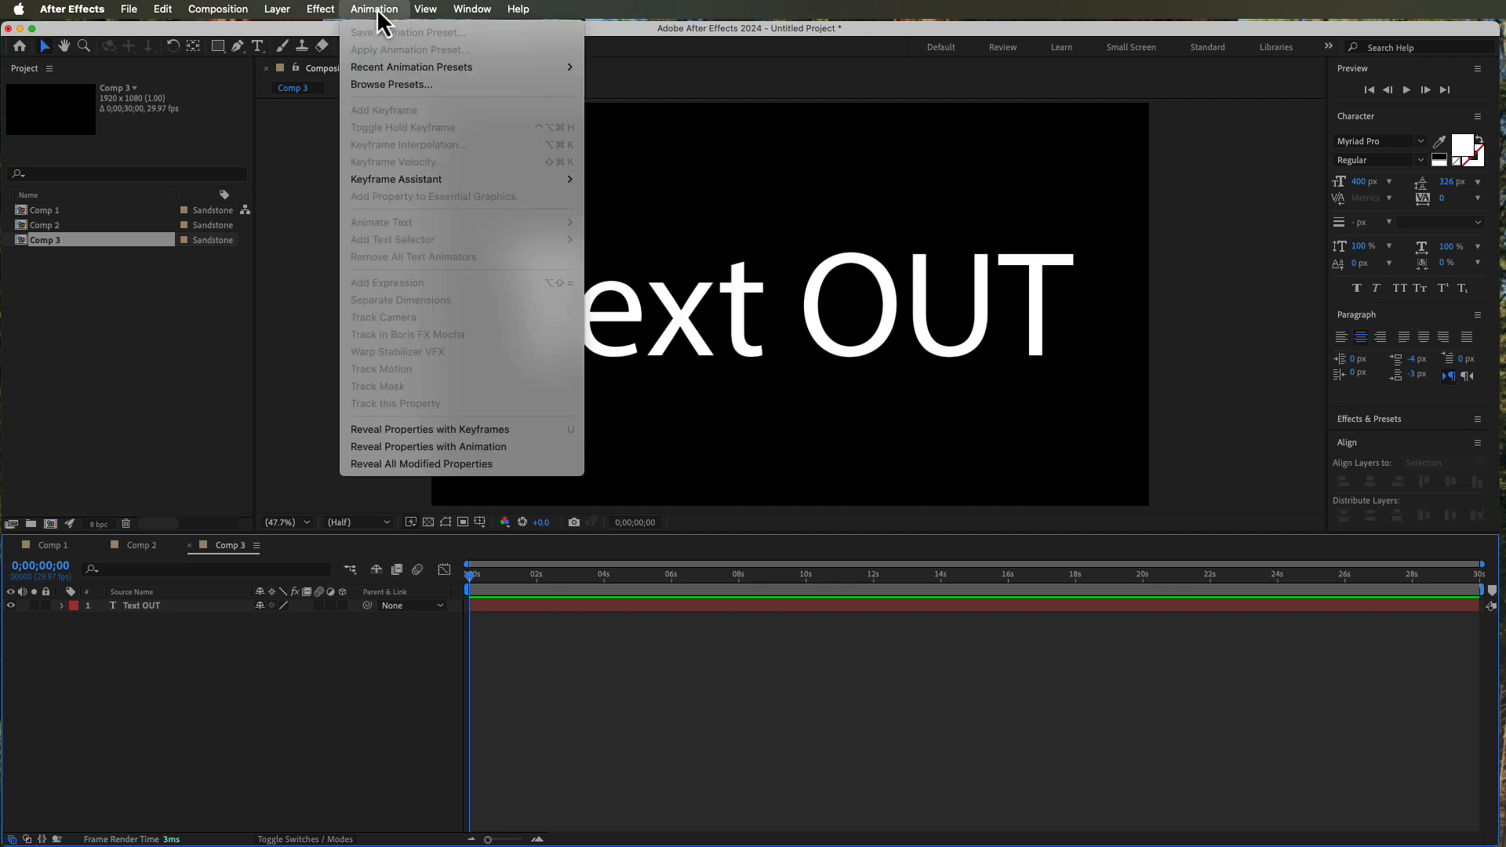
click(414, 84)
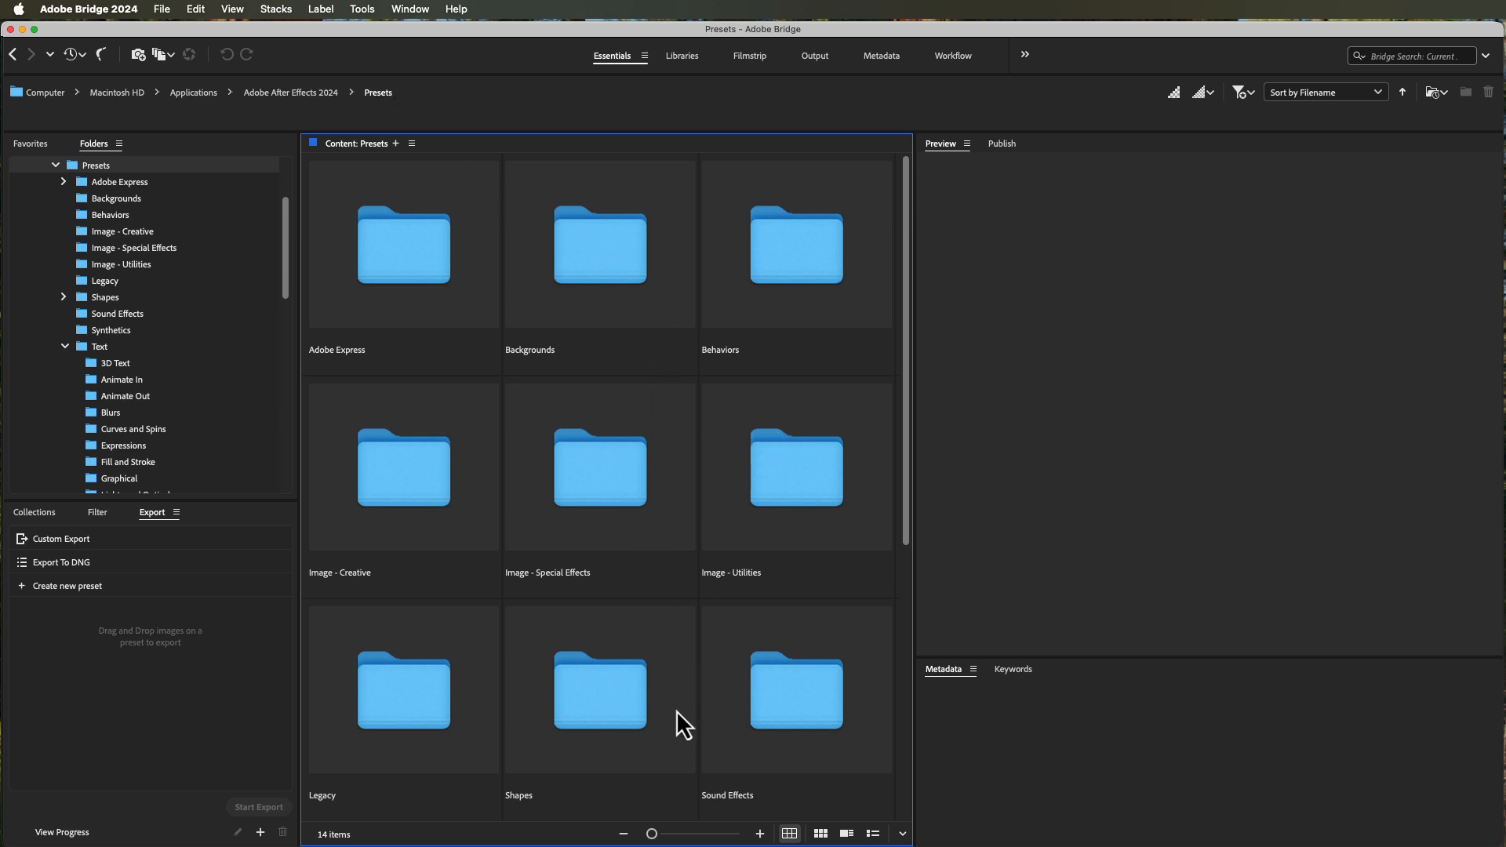
scroll(676, 709, down, 5)
double_click(615, 488)
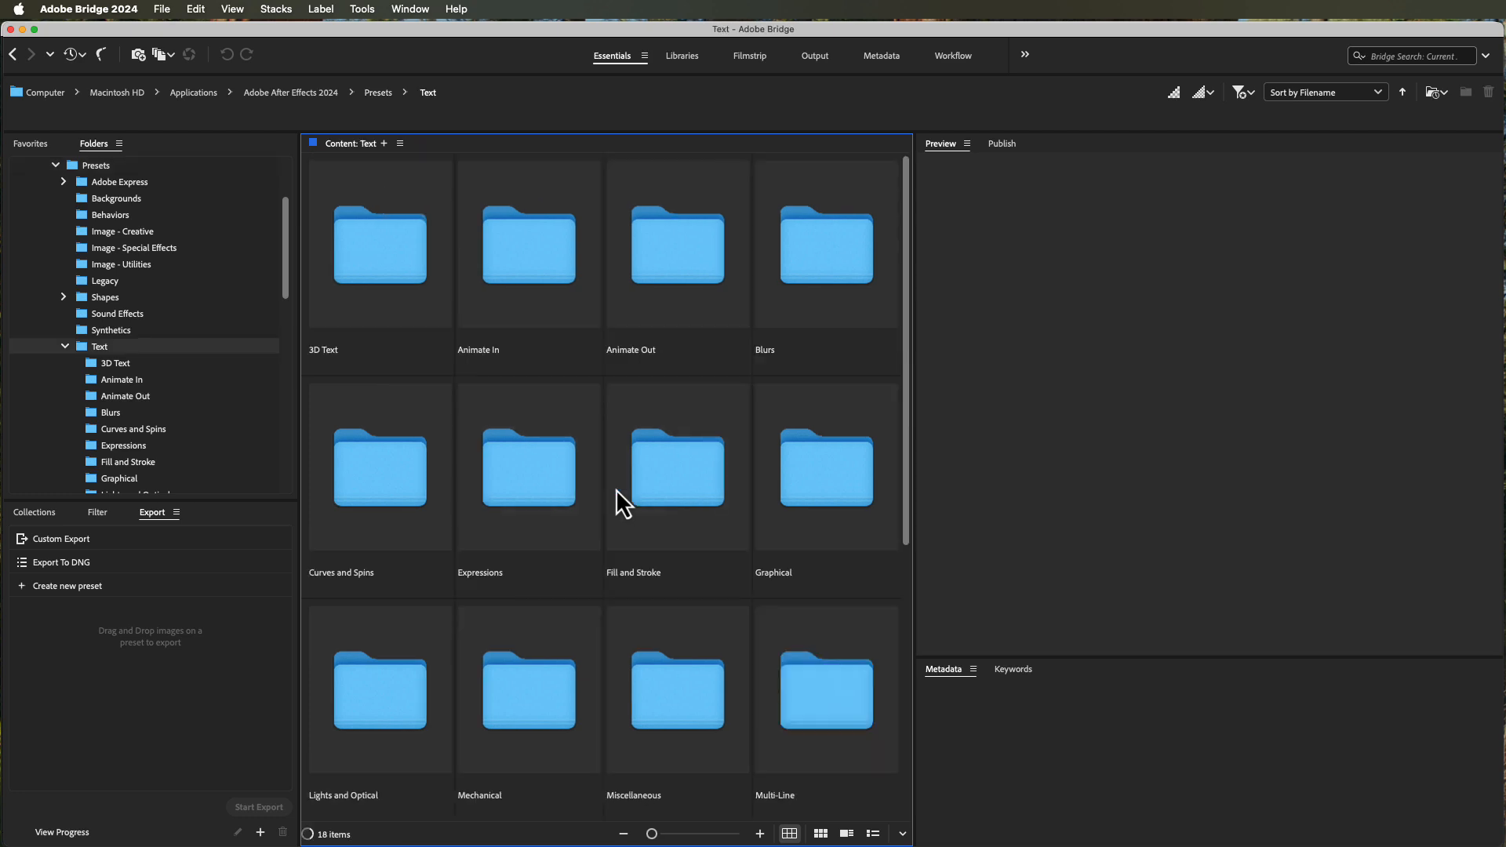
double_click(592, 271)
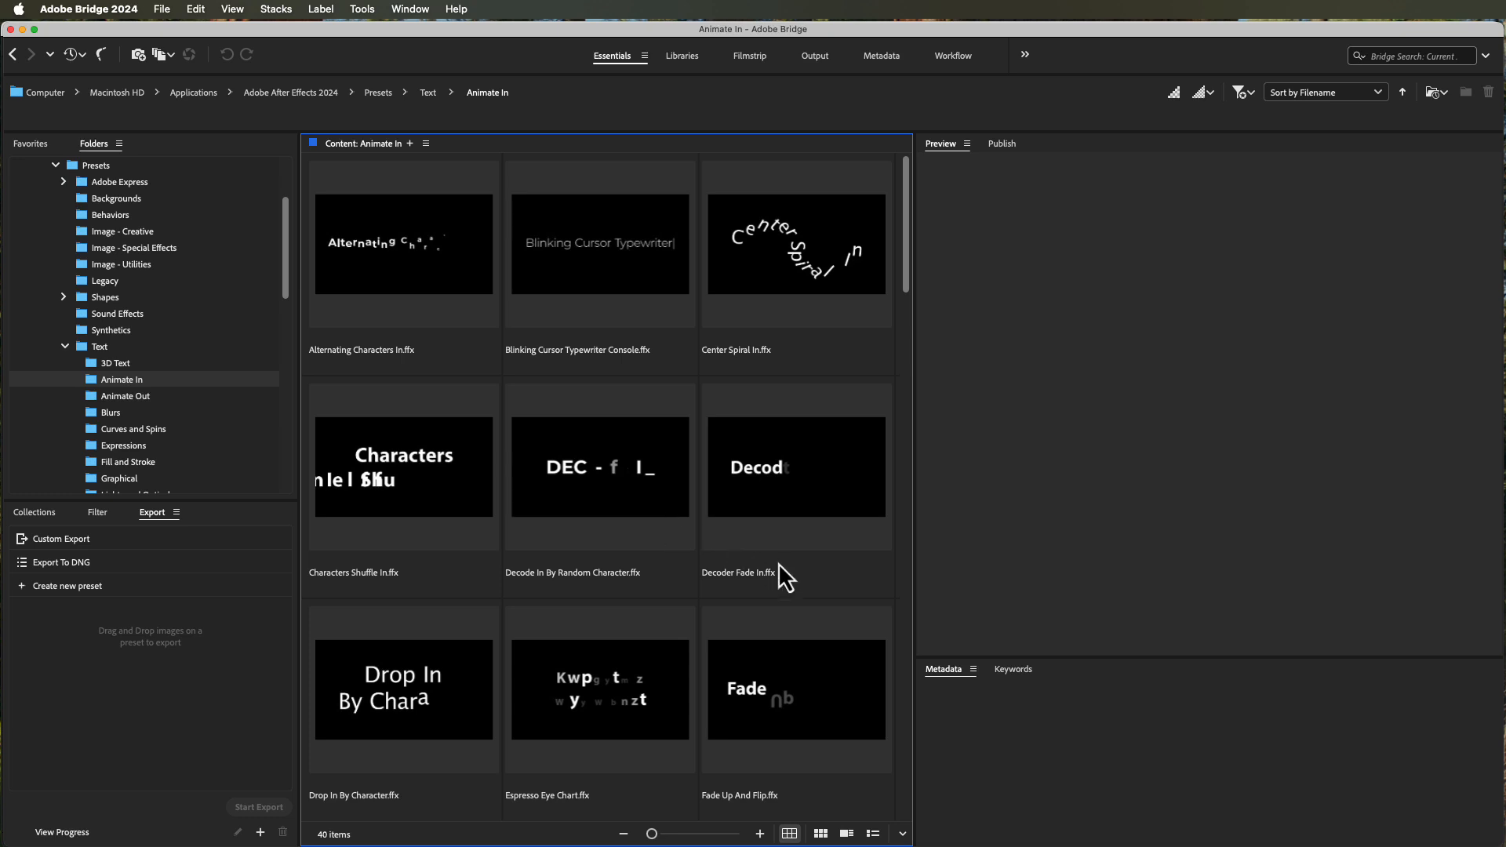
scroll(775, 647, down, 5)
scroll(775, 646, down, 10)
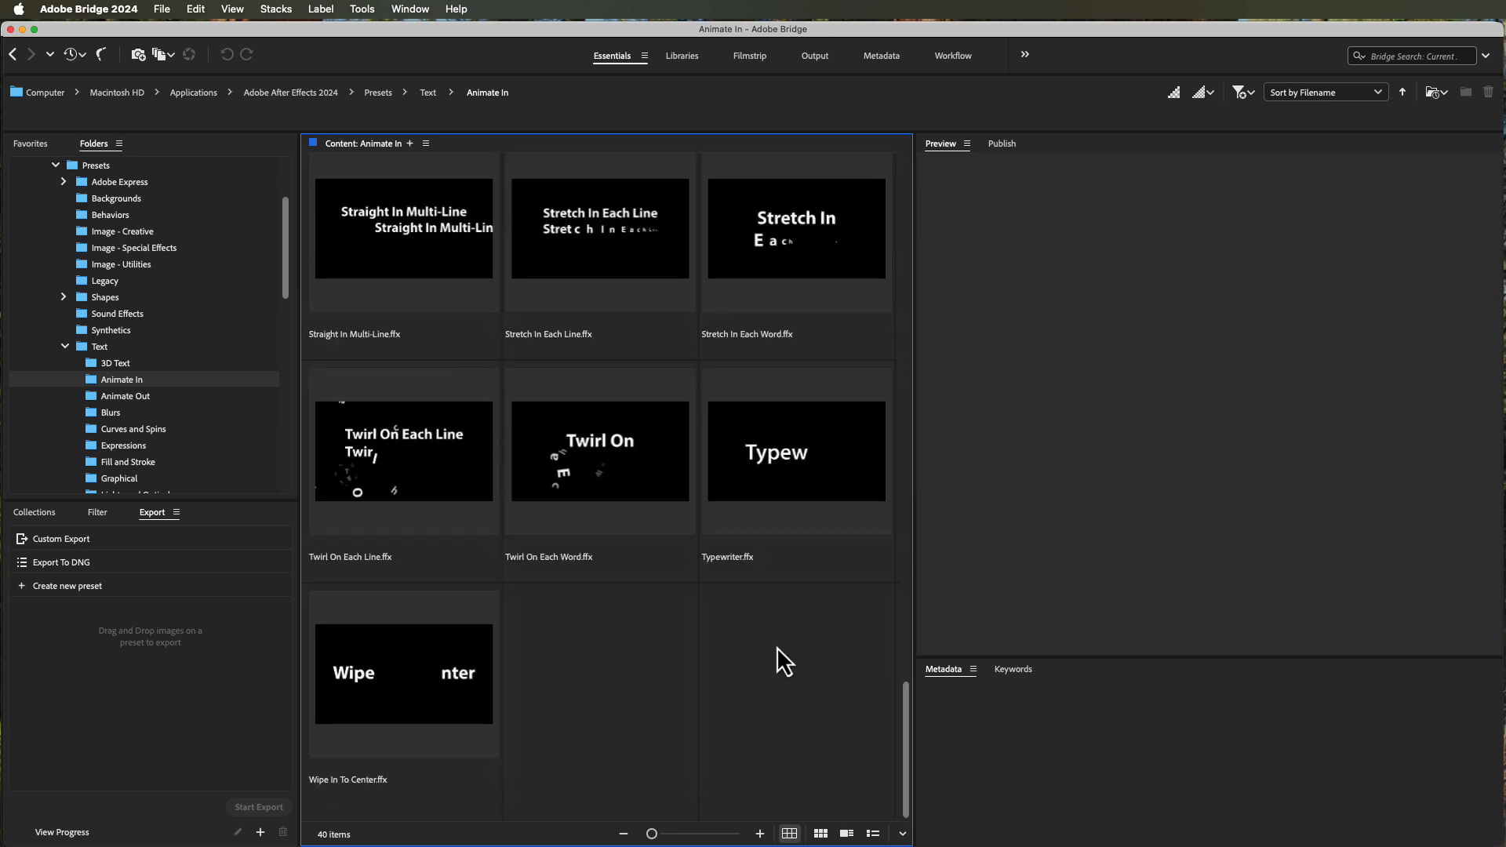
scroll(777, 645, up, 20)
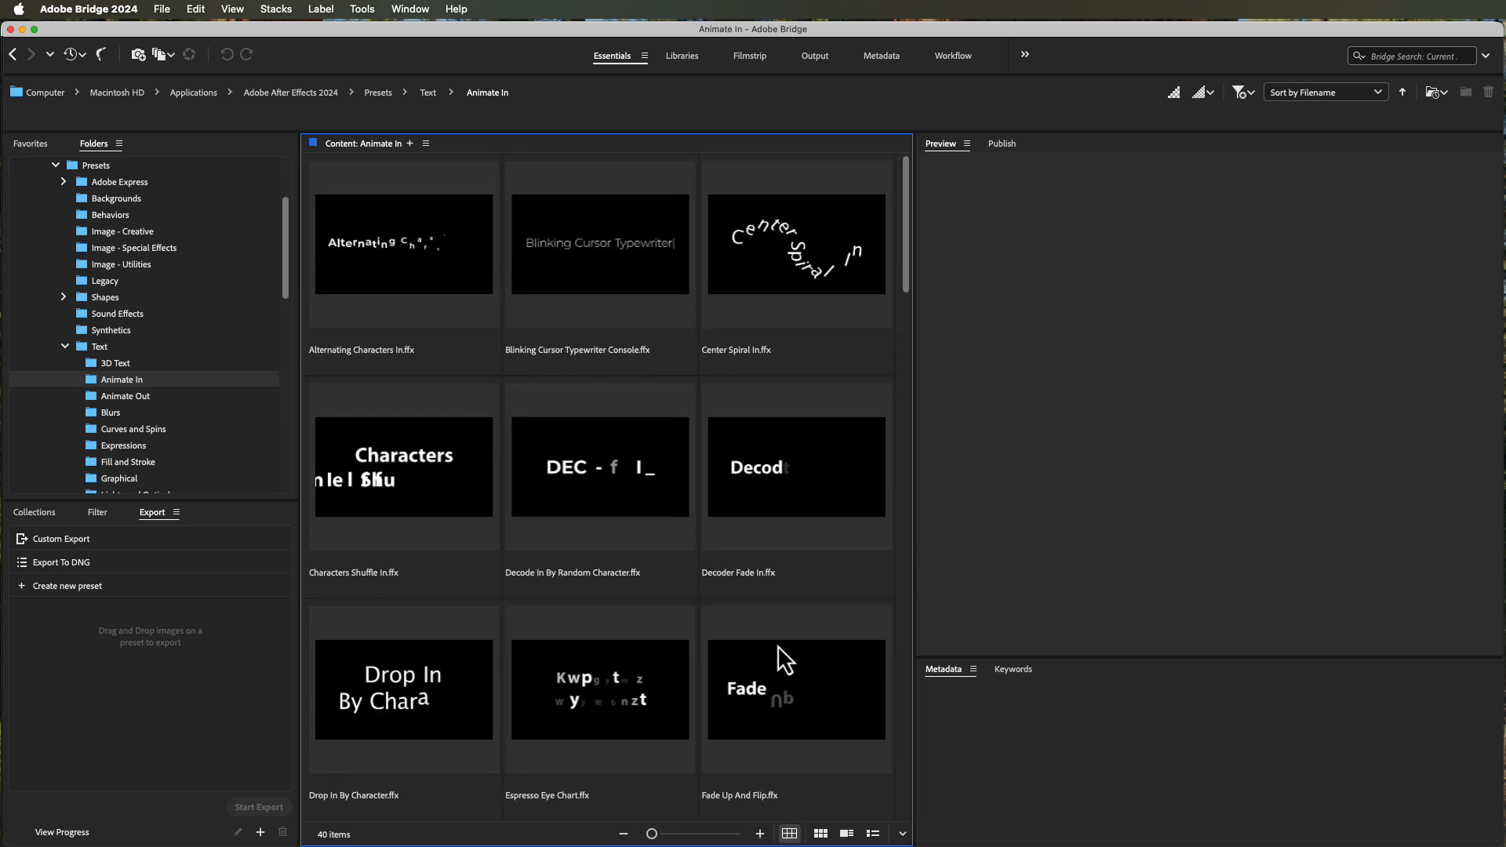
- Play the preview of the Center Spiral In text preset and pause it
click(777, 292)
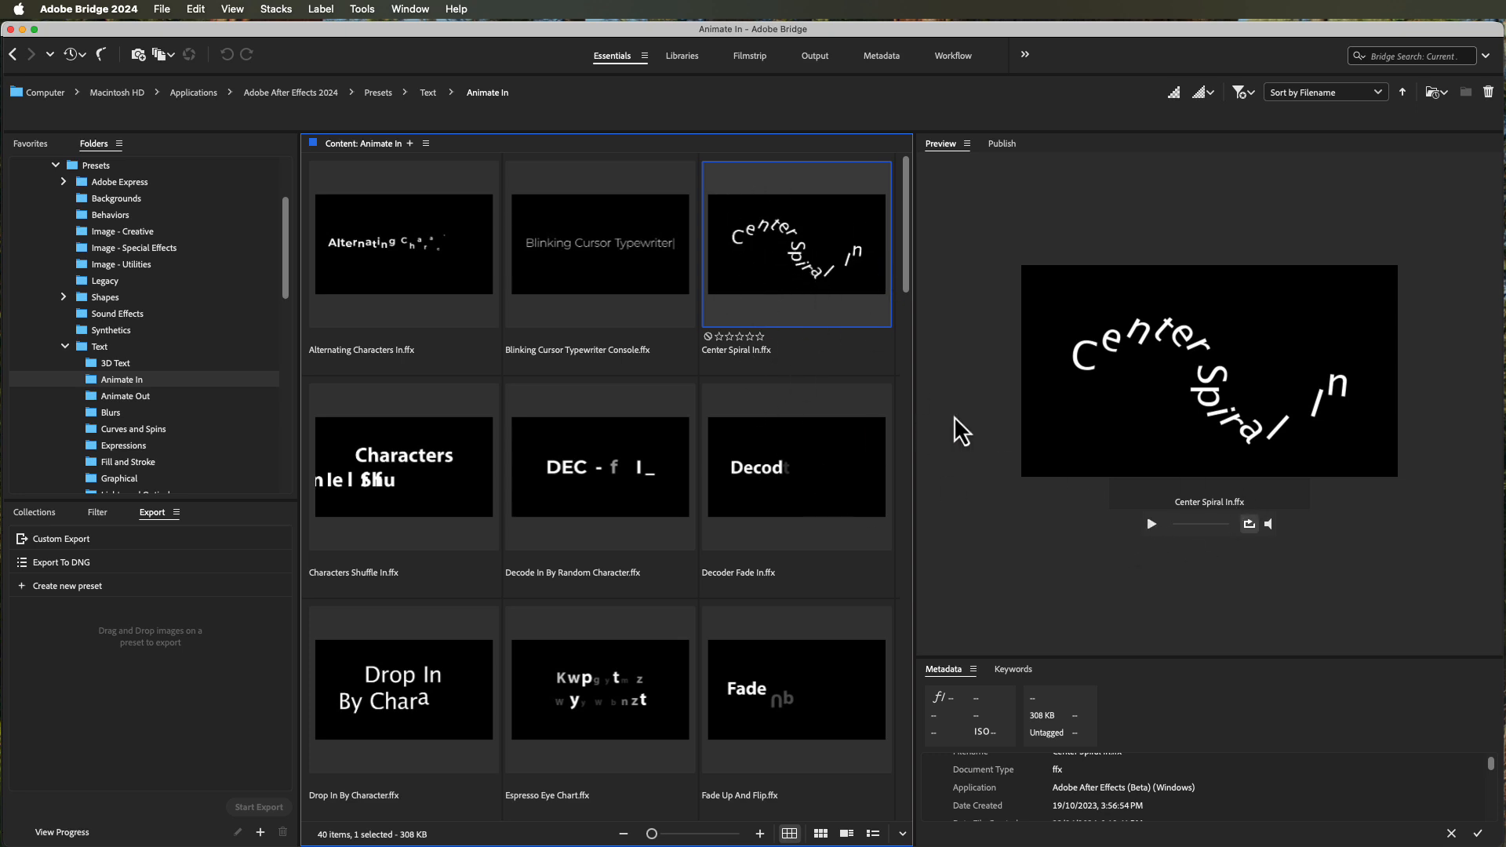
click(1153, 525)
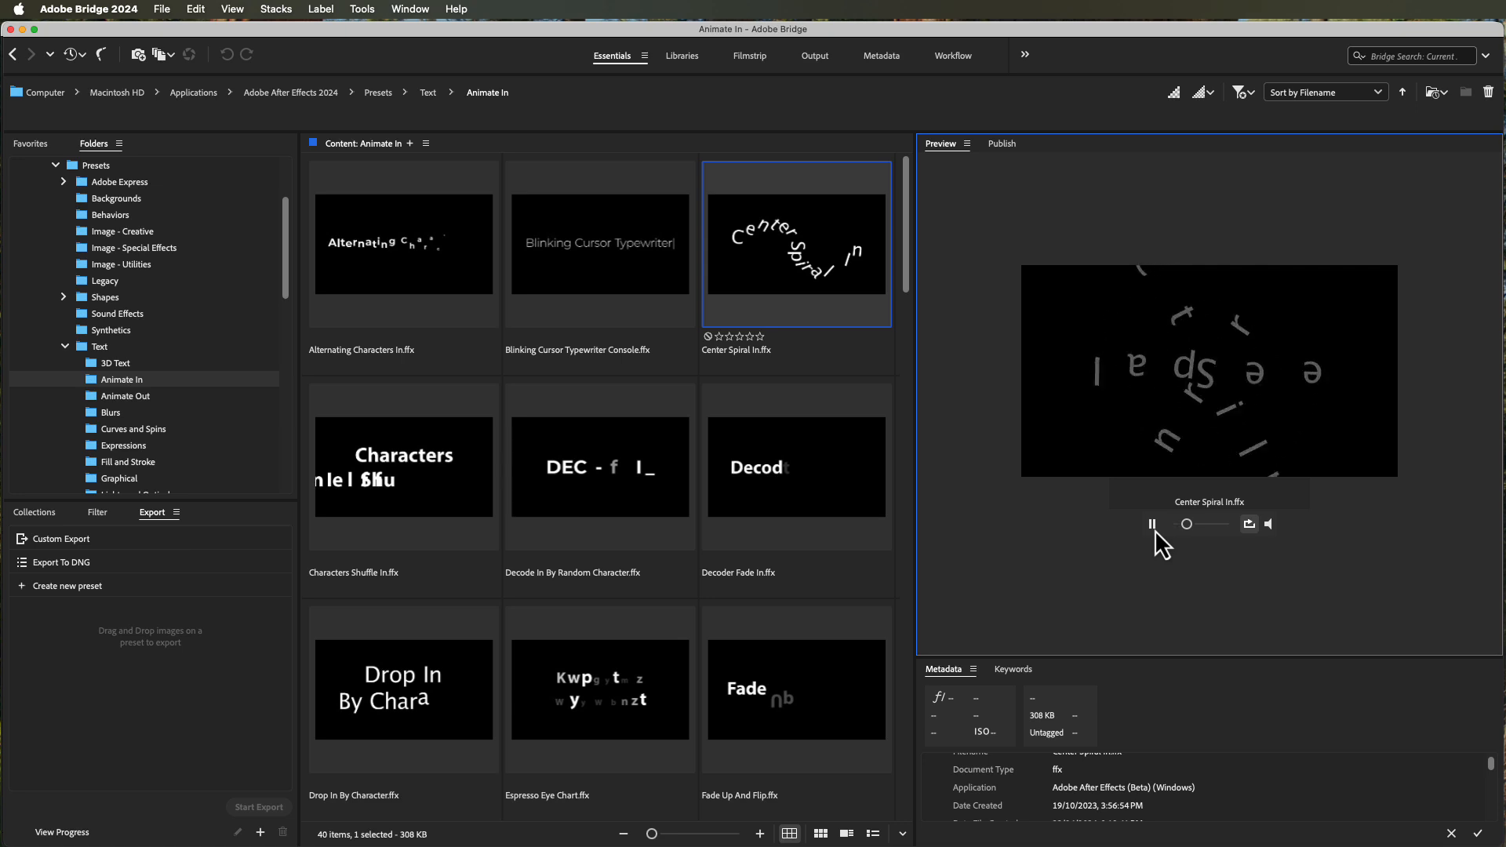
click(1153, 525)
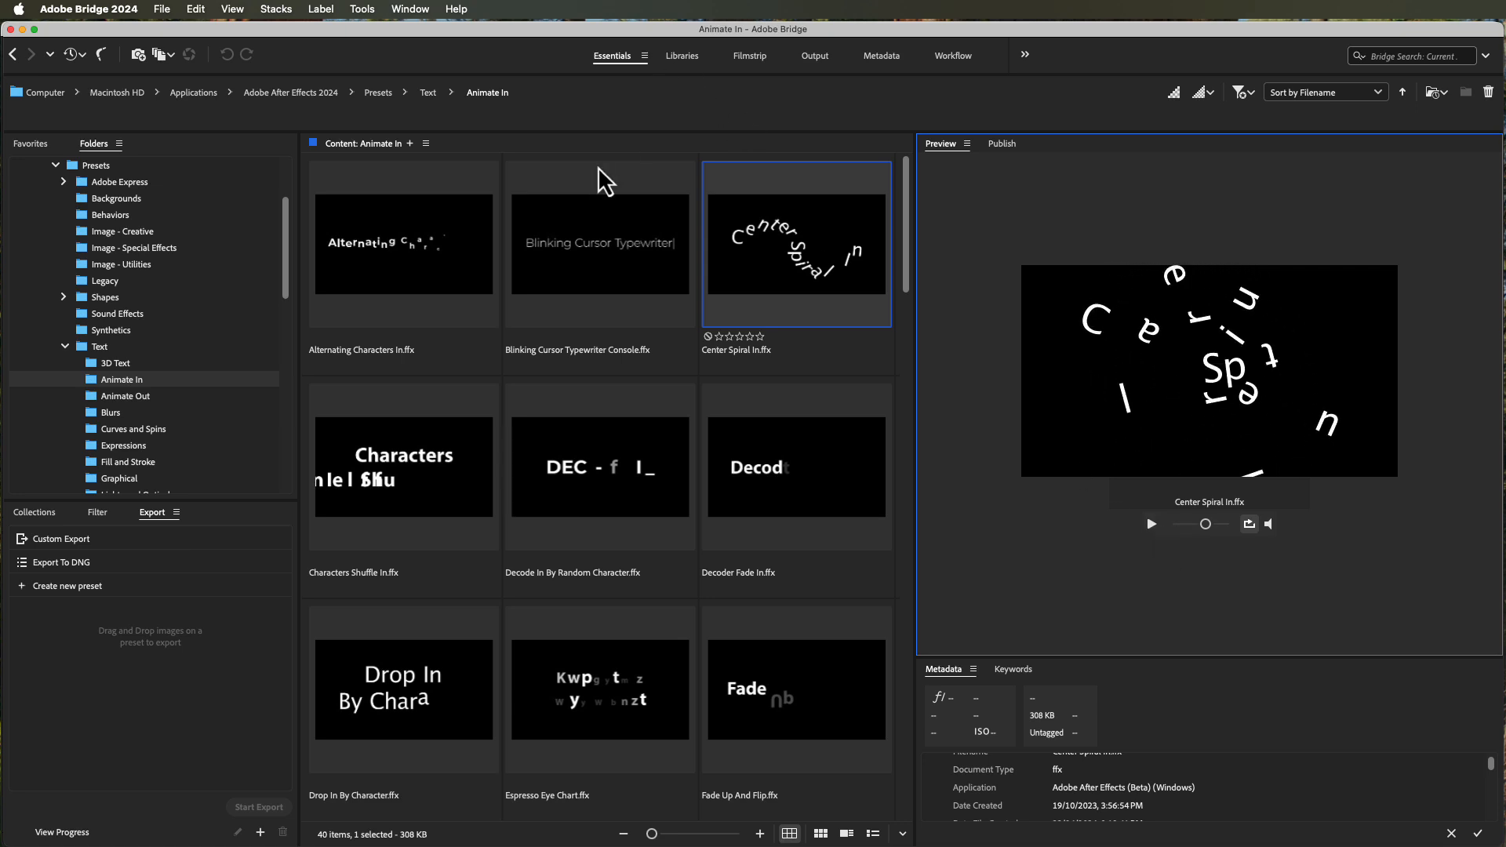
- Play the preview of the Twirl Off Each Word preset from the Animate Out text folder, and return to After Effects
click(429, 94)
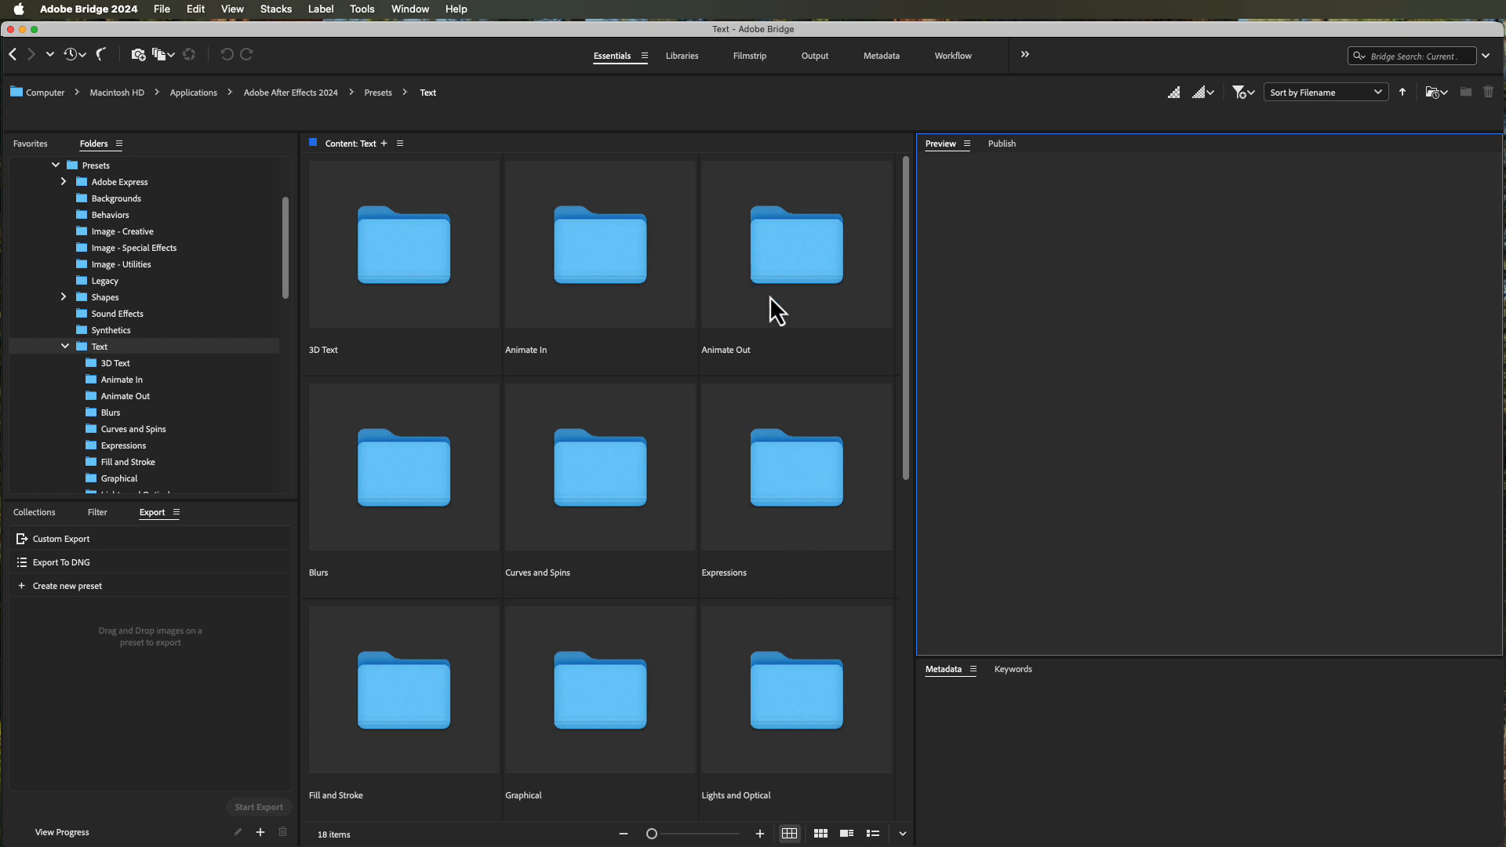
click(802, 290)
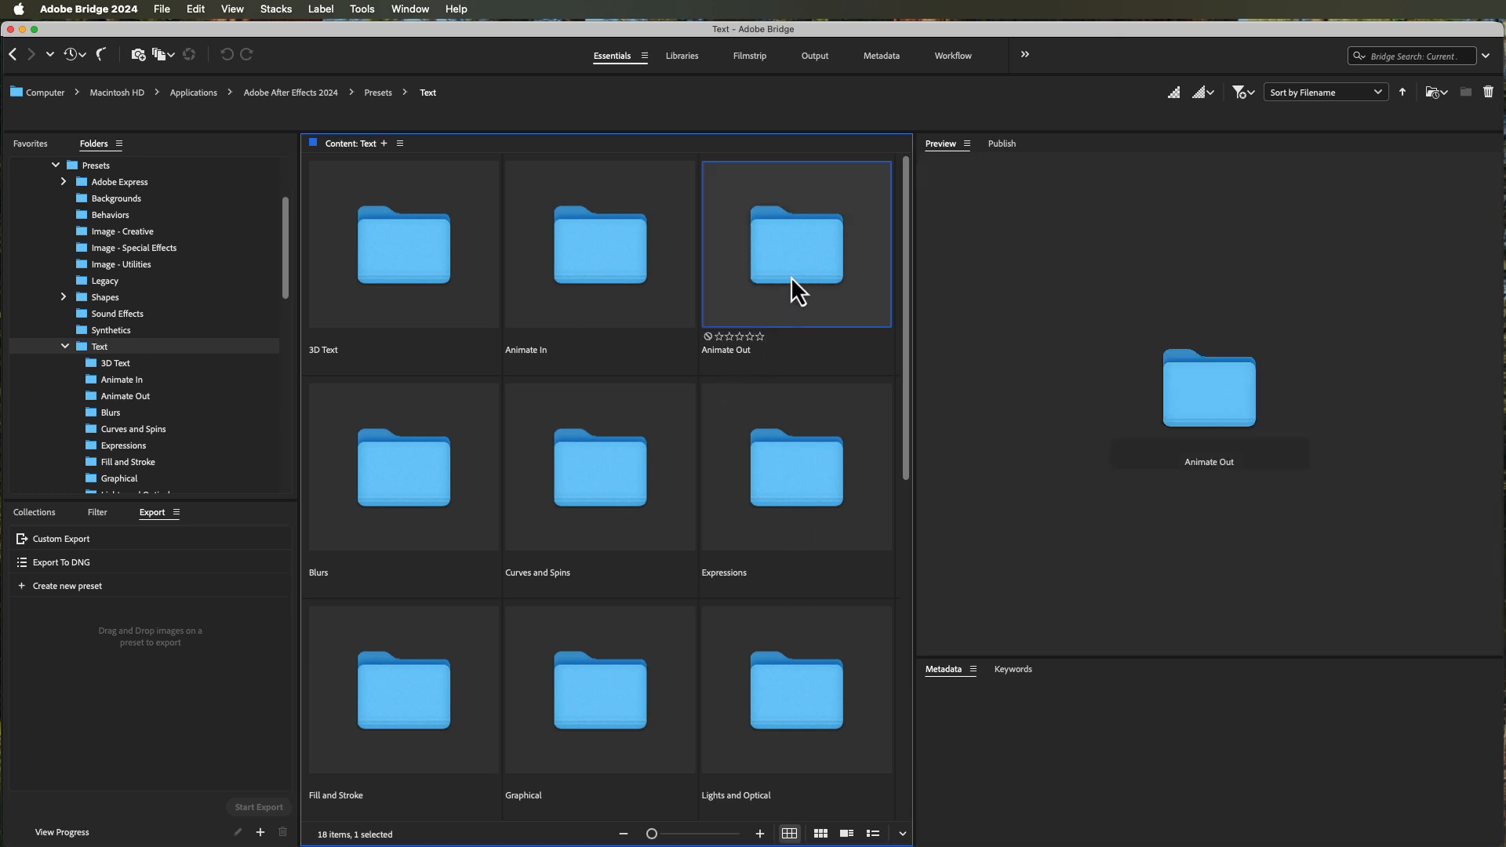
double_click(790, 276)
scroll(810, 525, down, 5)
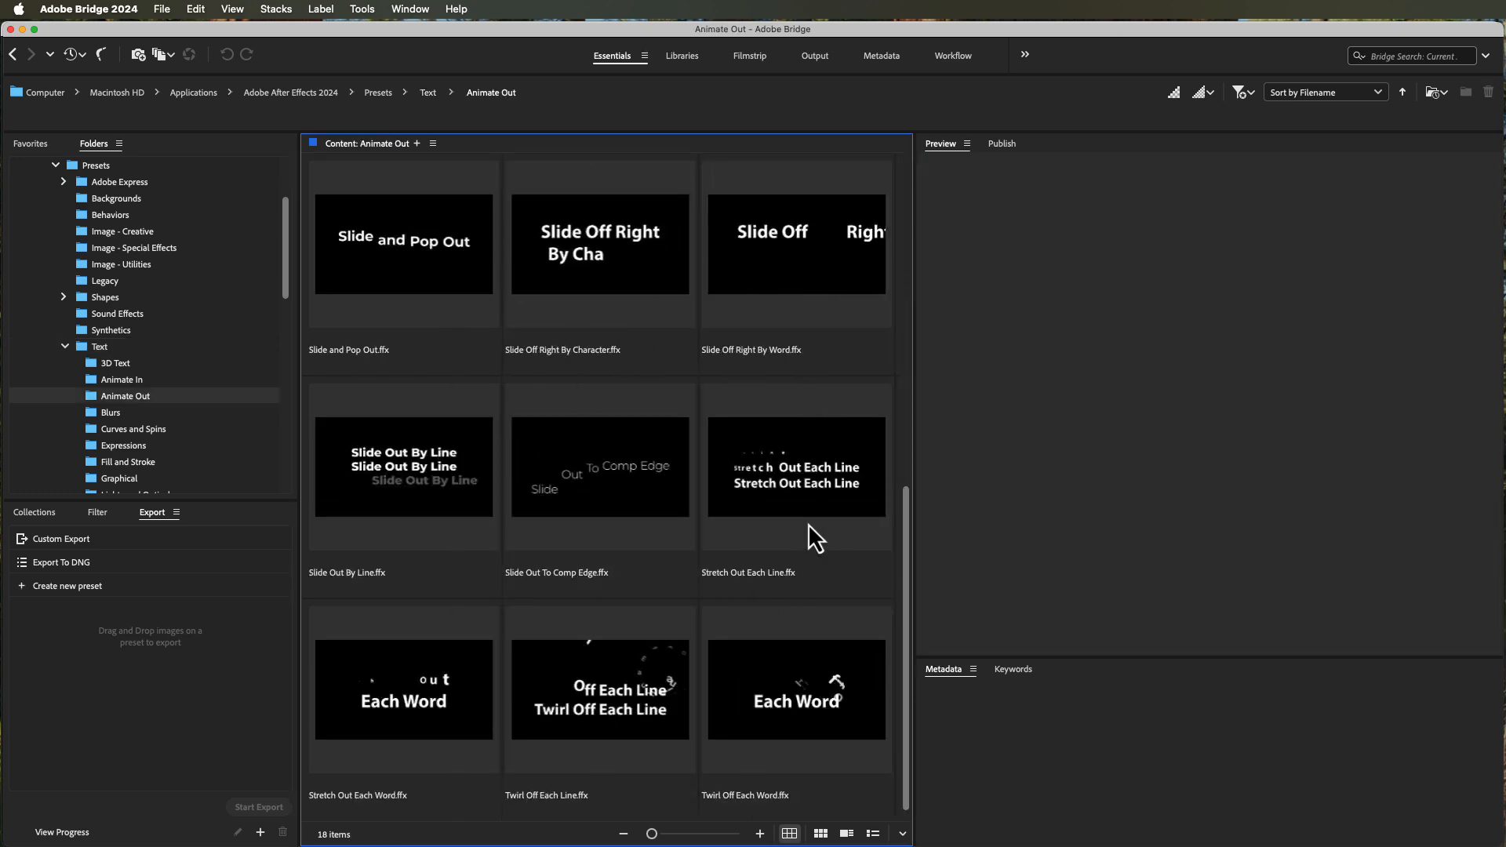
scroll(809, 525, down, 1)
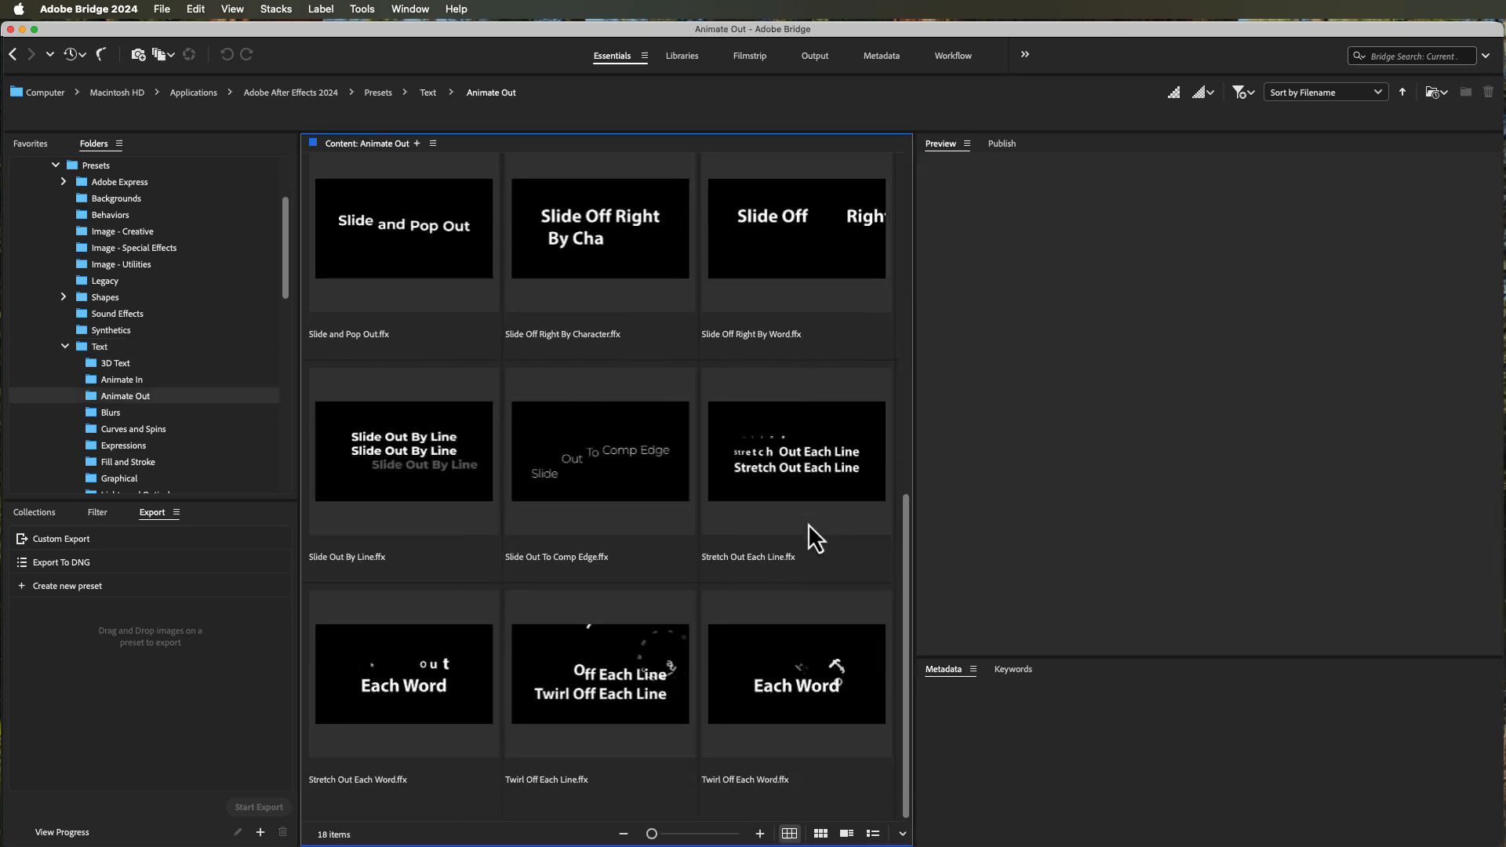
click(809, 691)
click(1151, 524)
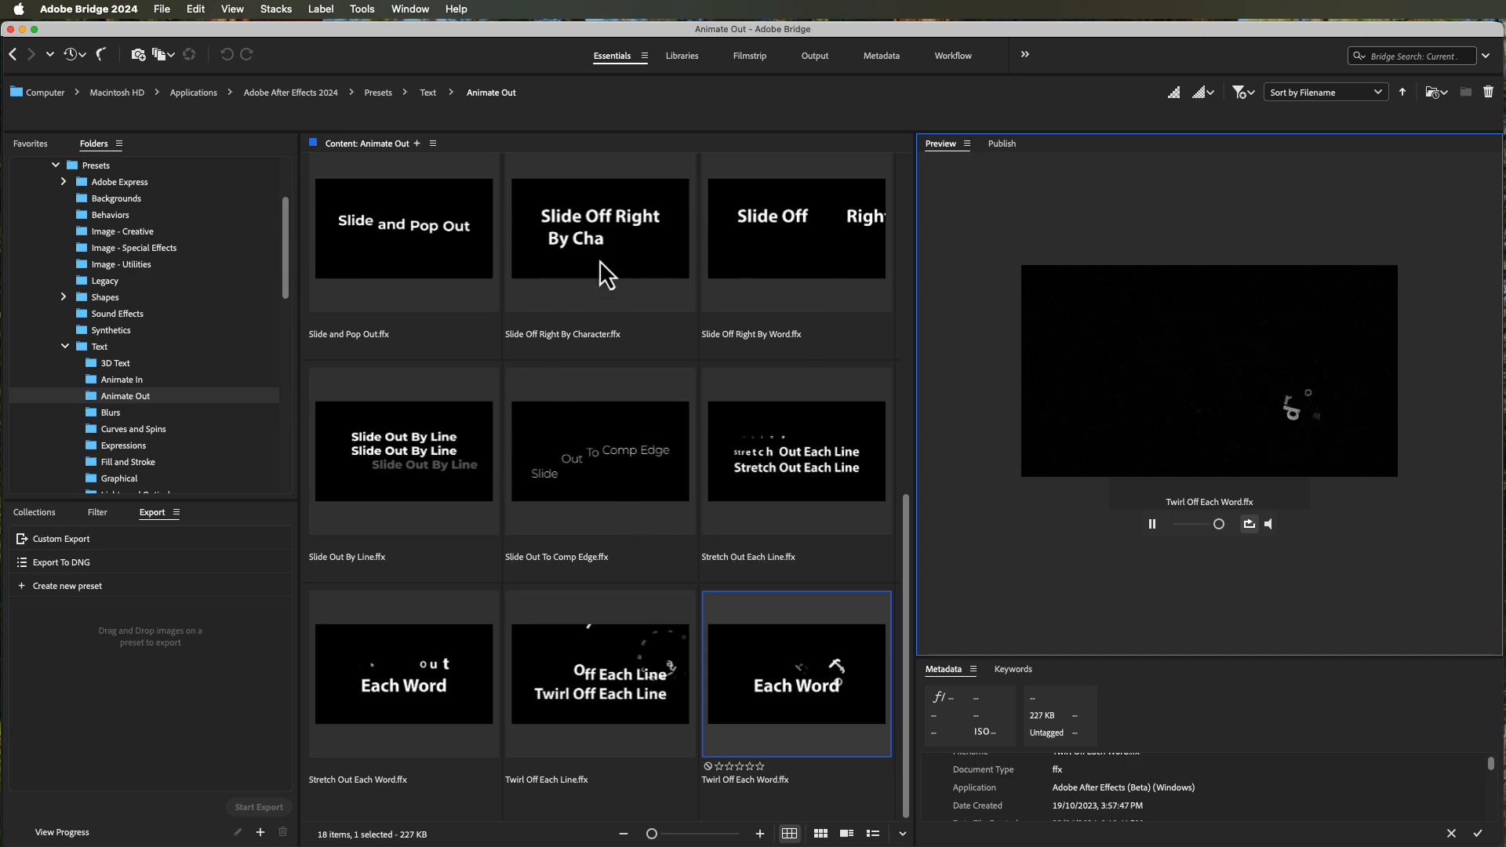
click(22, 29)
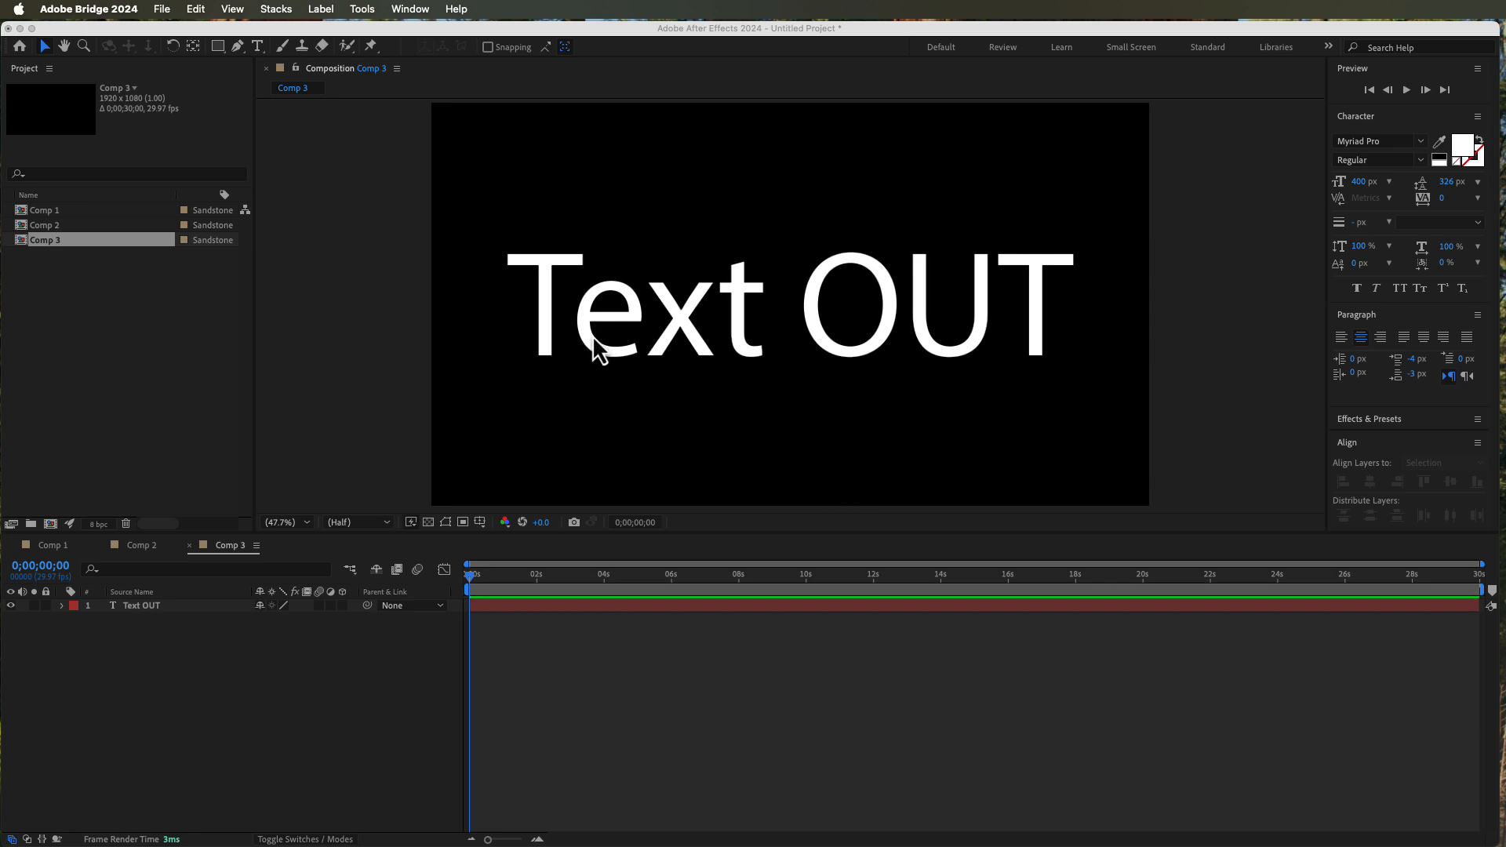
- Apply the Drop In By Character preset from the Animate In text presets to the Text OUT layer, starting at 0 seconds
click(592, 339)
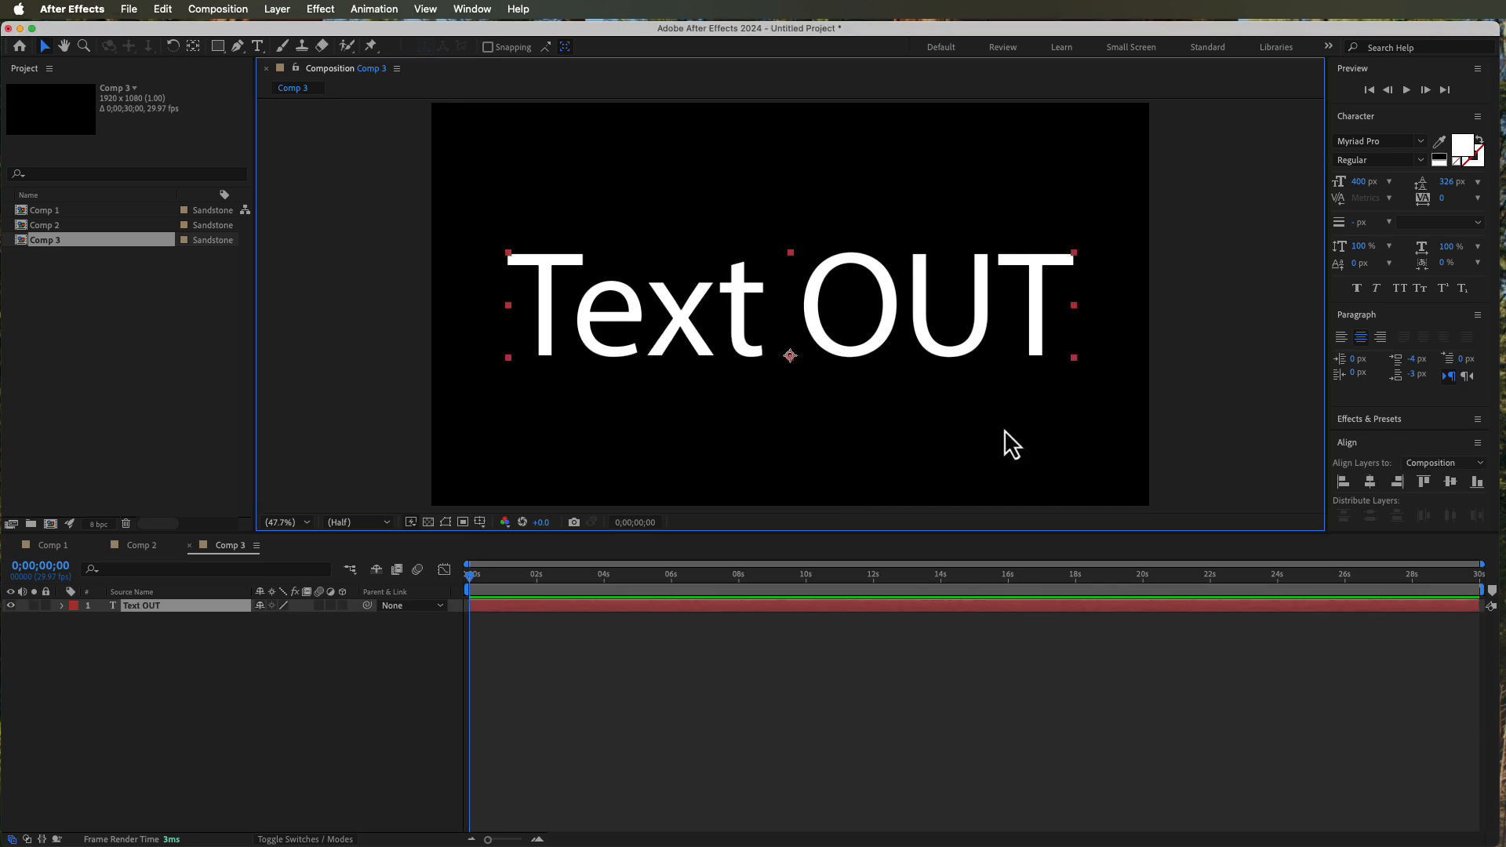
click(376, 10)
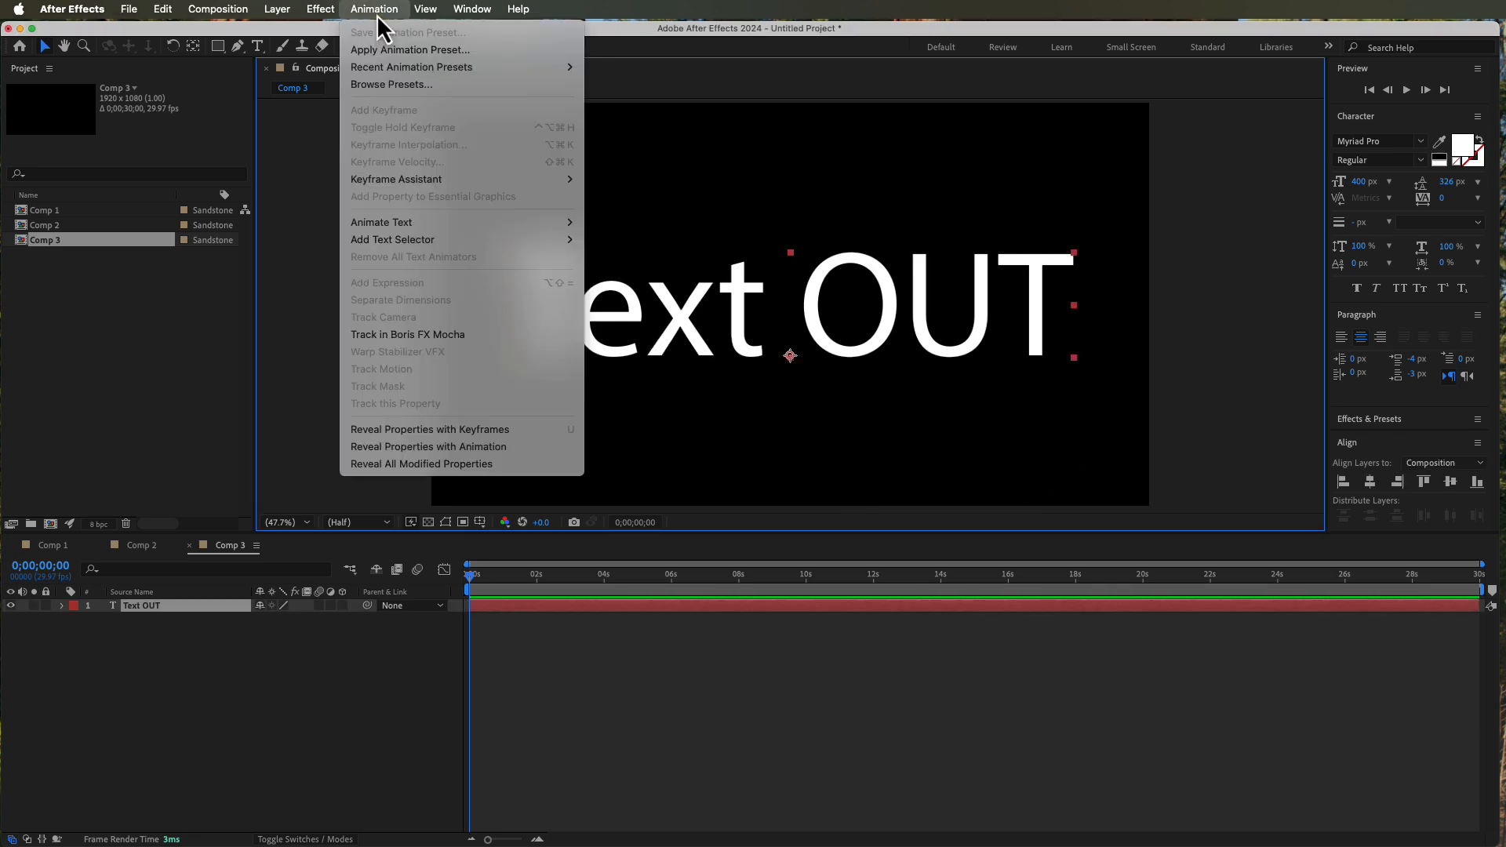
click(386, 85)
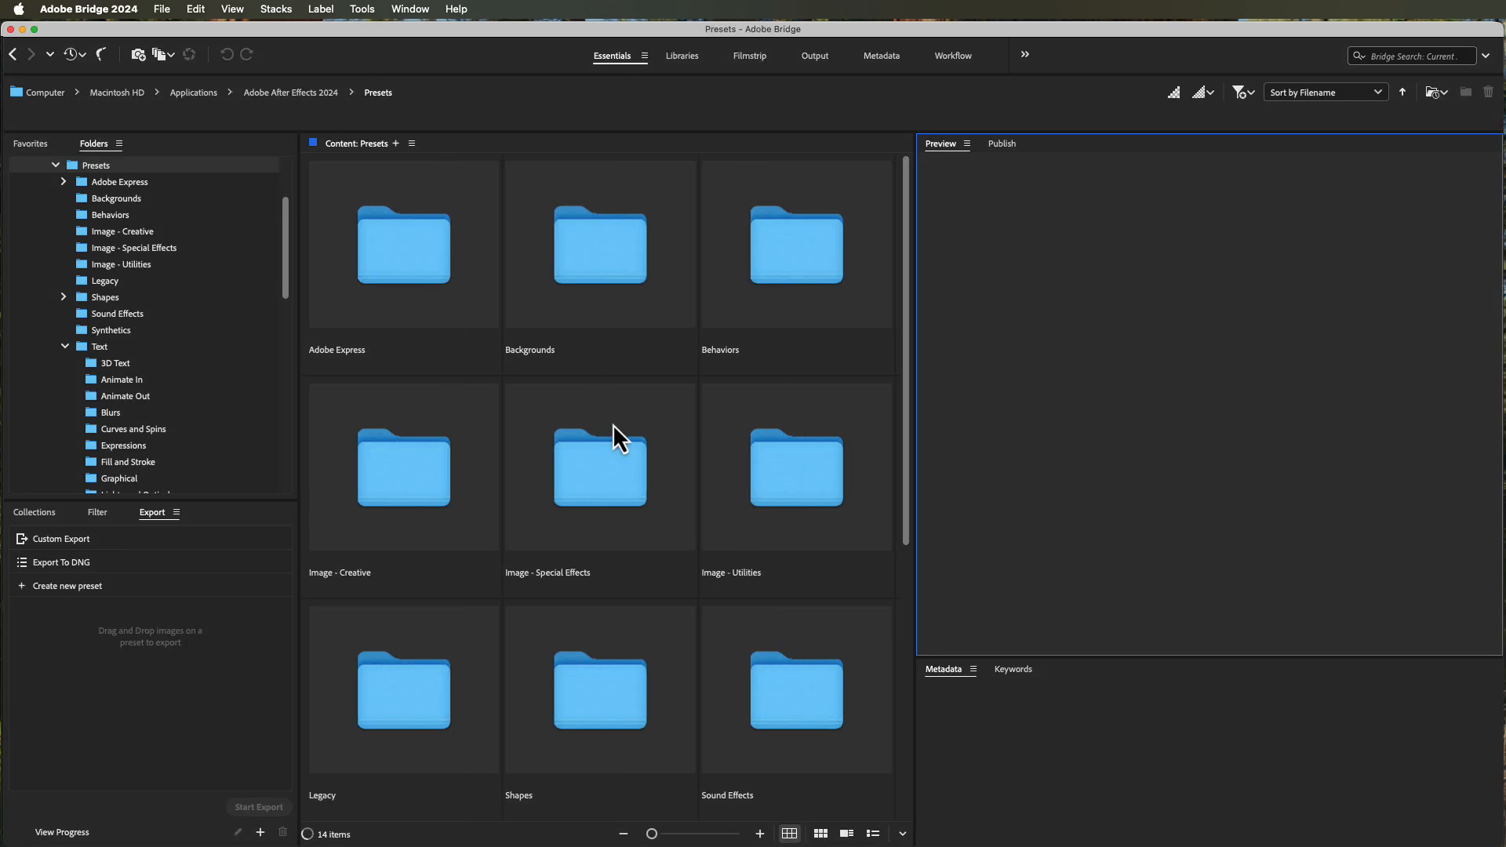
scroll(753, 604, down, 5)
scroll(753, 619, up, 3)
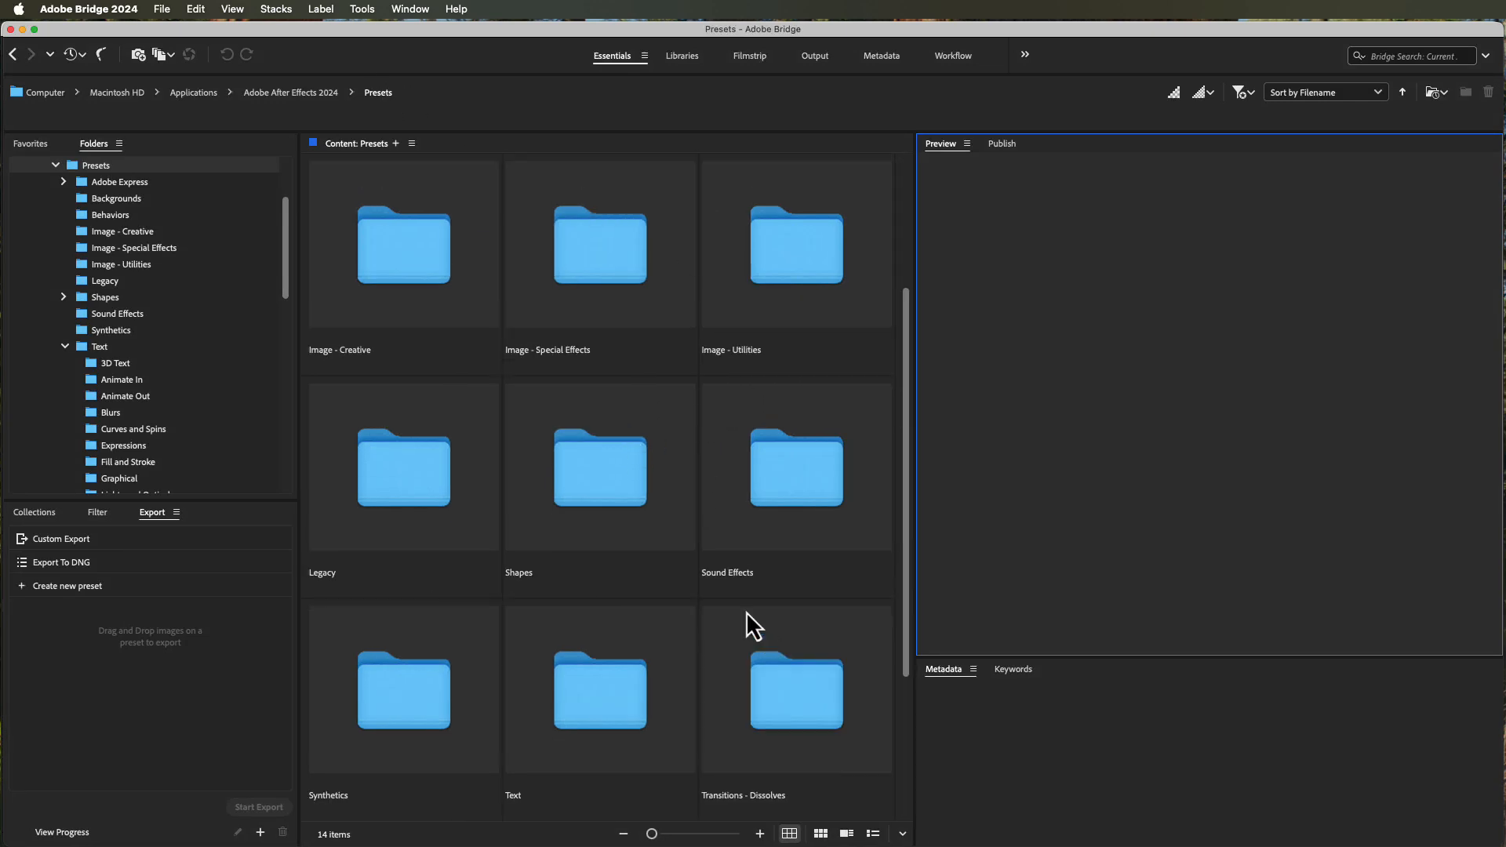
scroll(729, 604, down, 3)
double_click(581, 458)
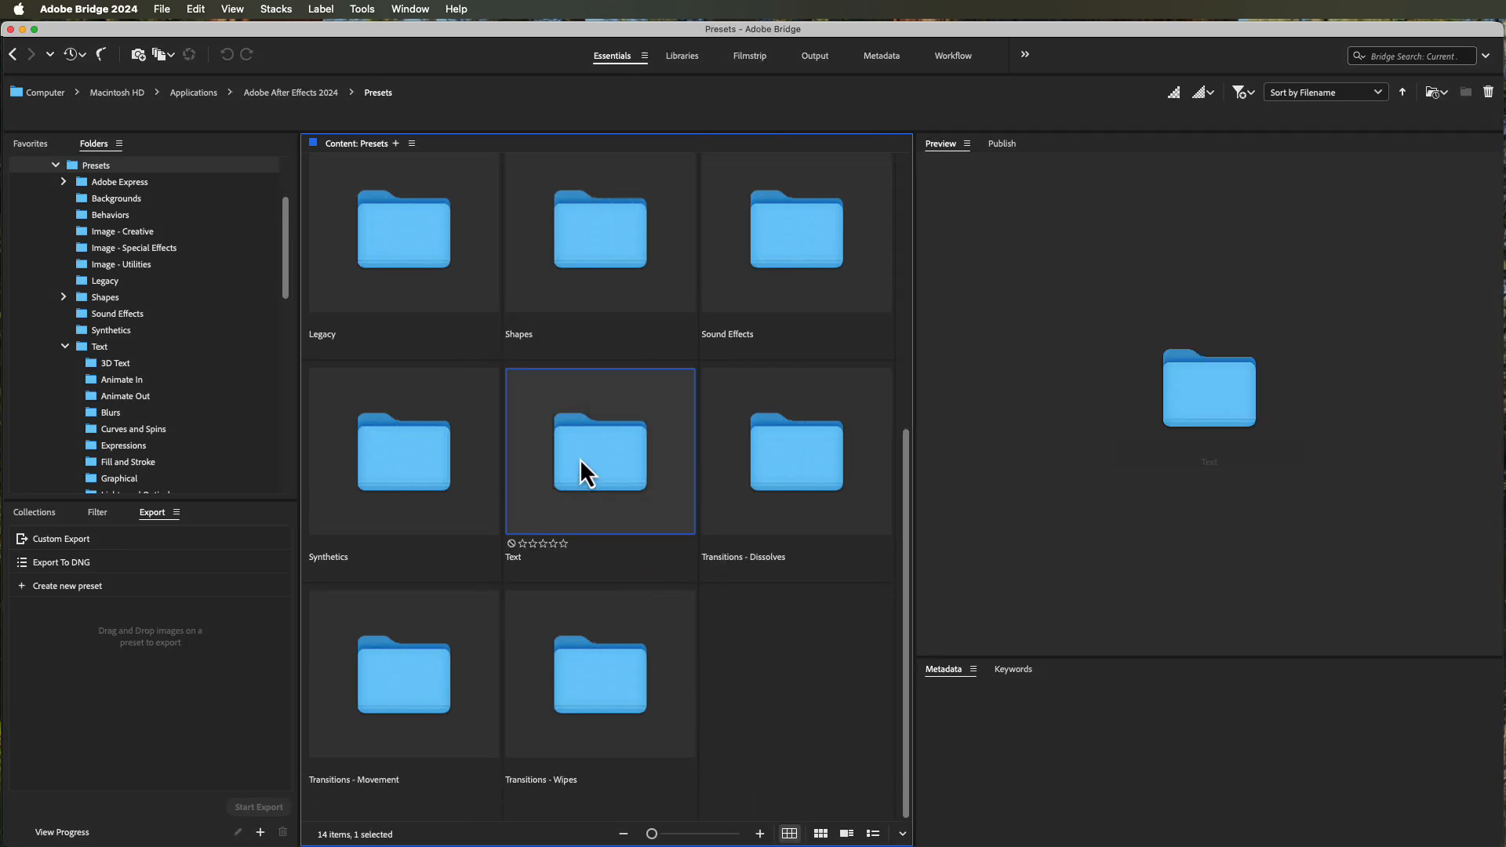
double_click(623, 271)
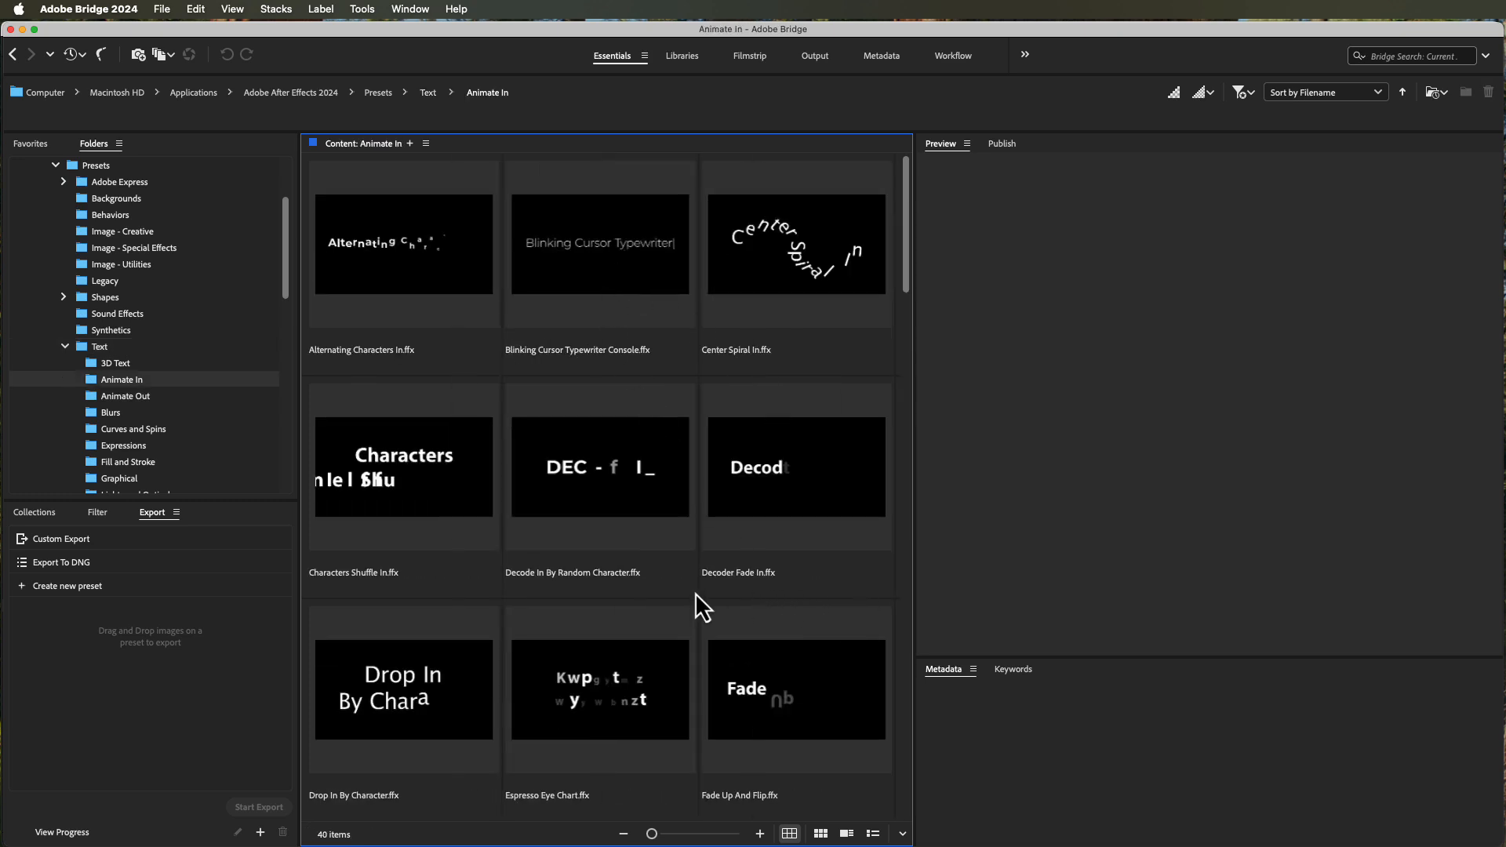
scroll(657, 591, down, 3)
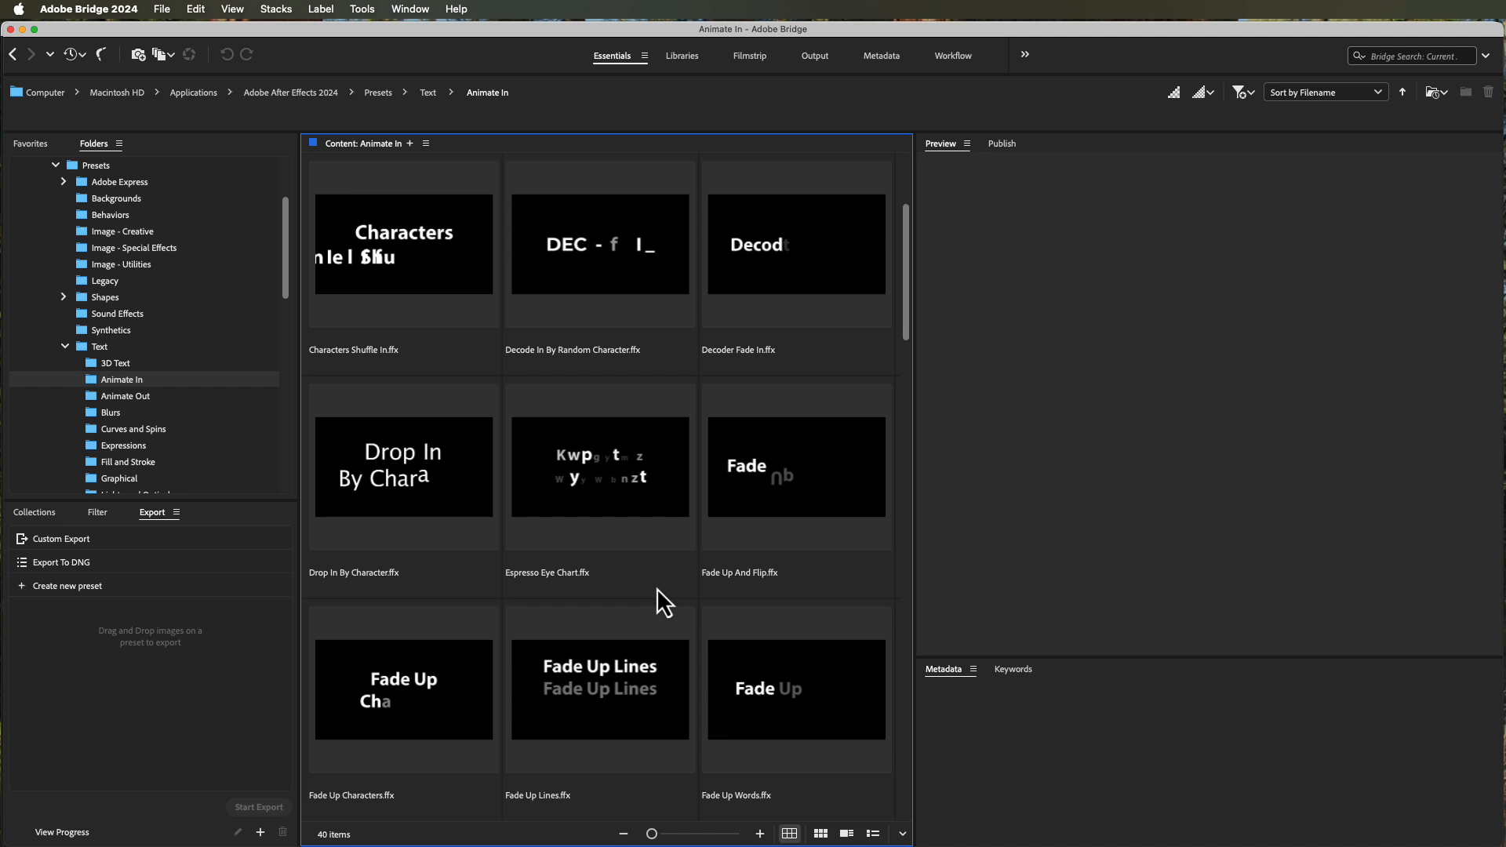
click(418, 500)
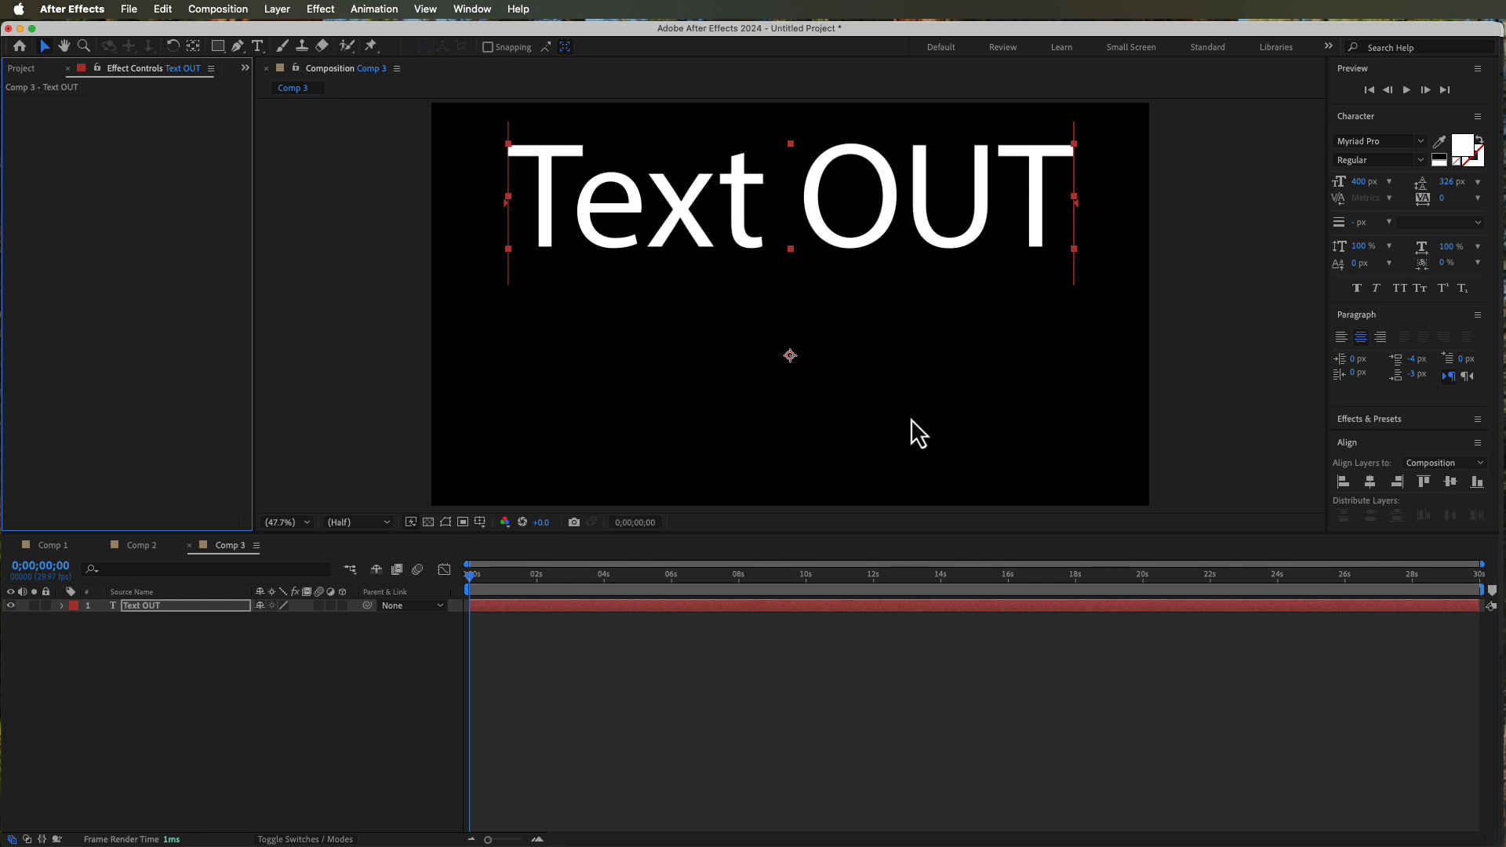
- Play a preview of the Drop In By Character animation on the Text OUT layer and pause it
key(space)
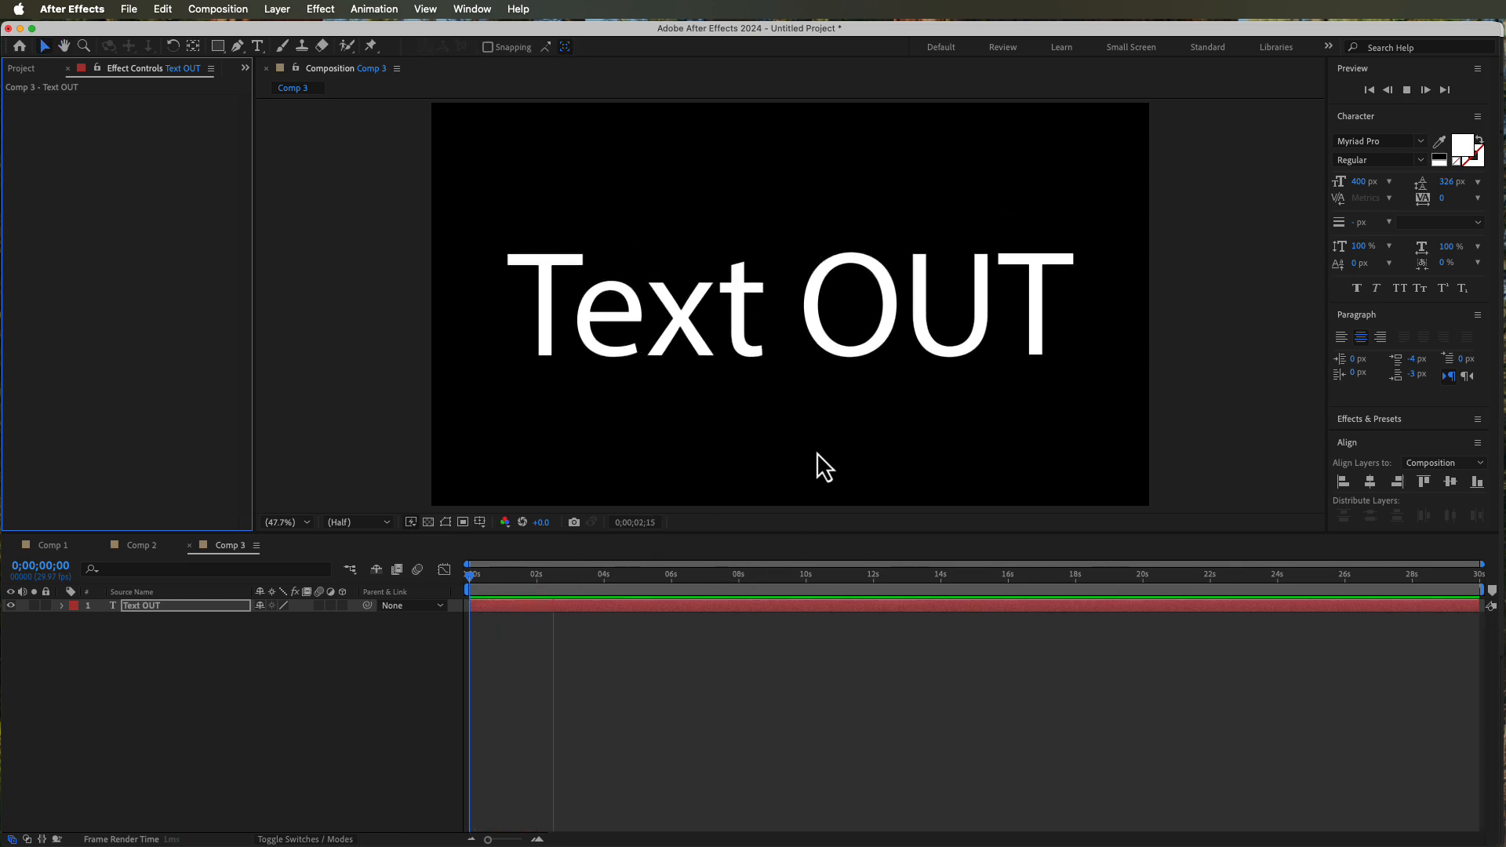
key(space)
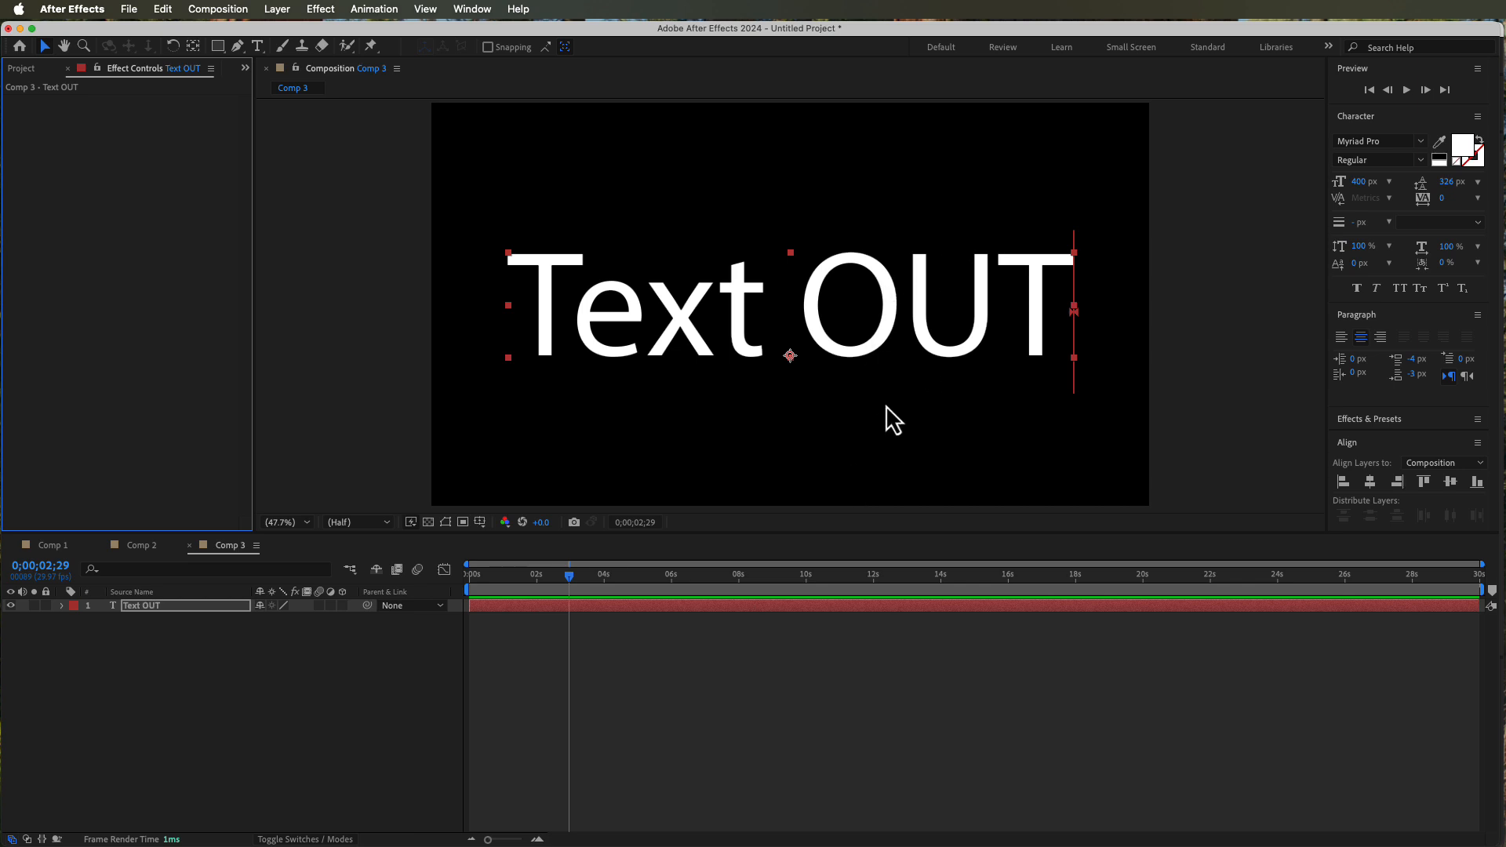
click(393, 14)
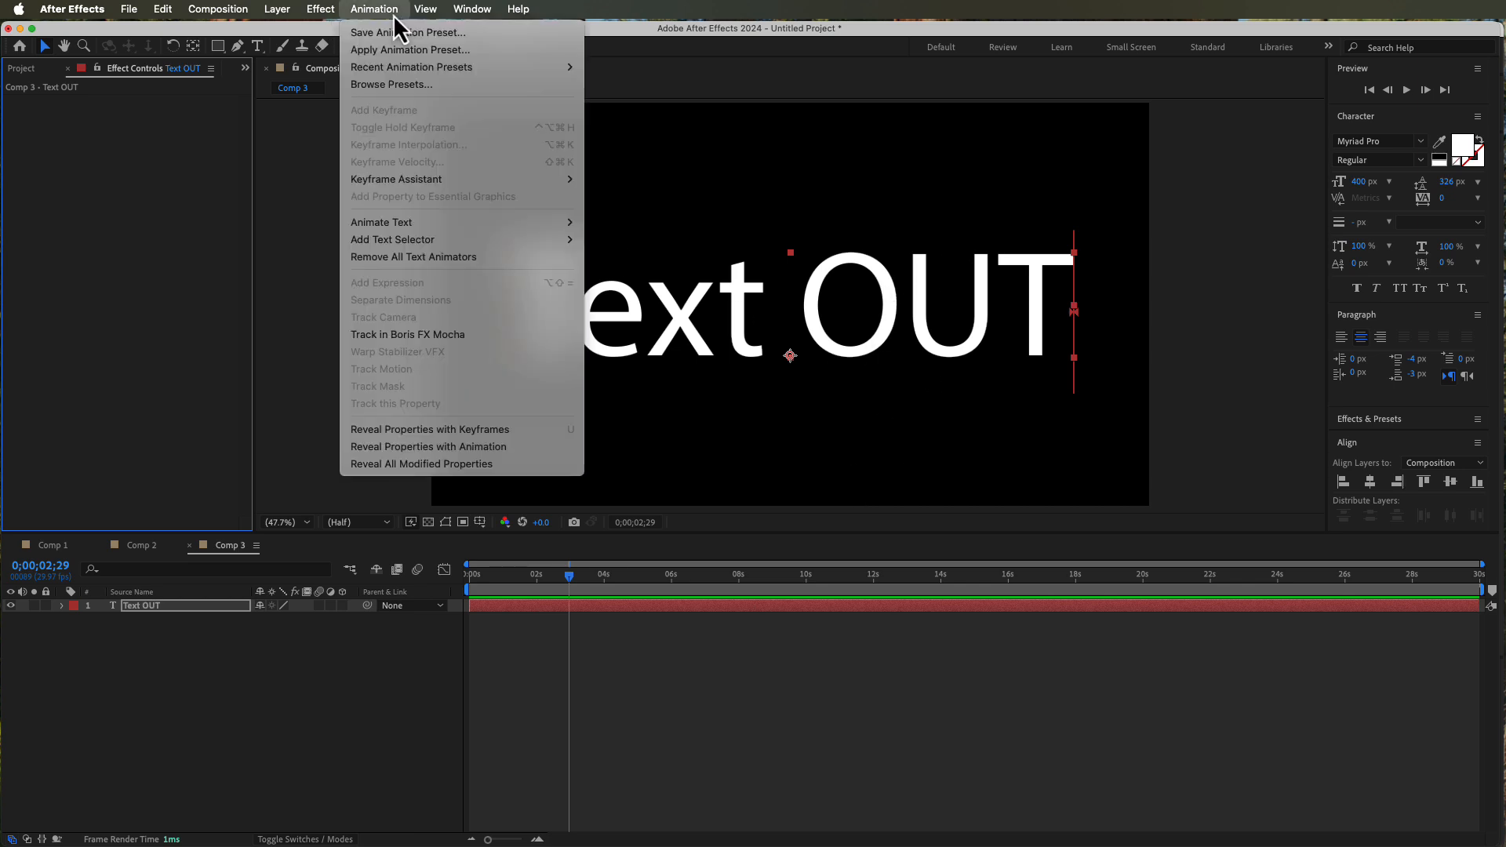
click(390, 9)
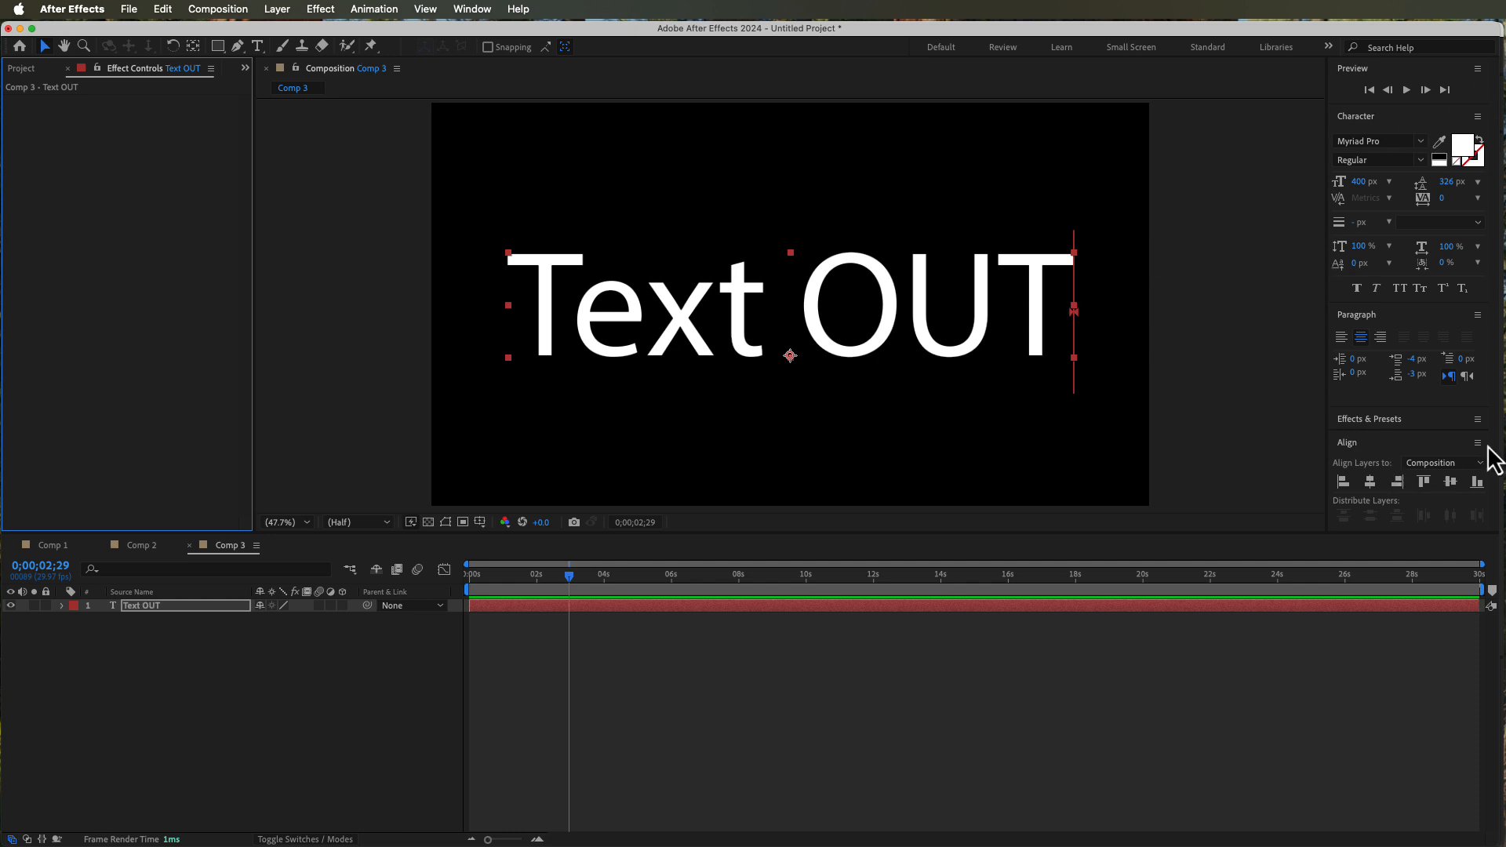
- Remove the Drop In By Character animation from the Text OUT layer and return to 0 seconds
click(1226, 379)
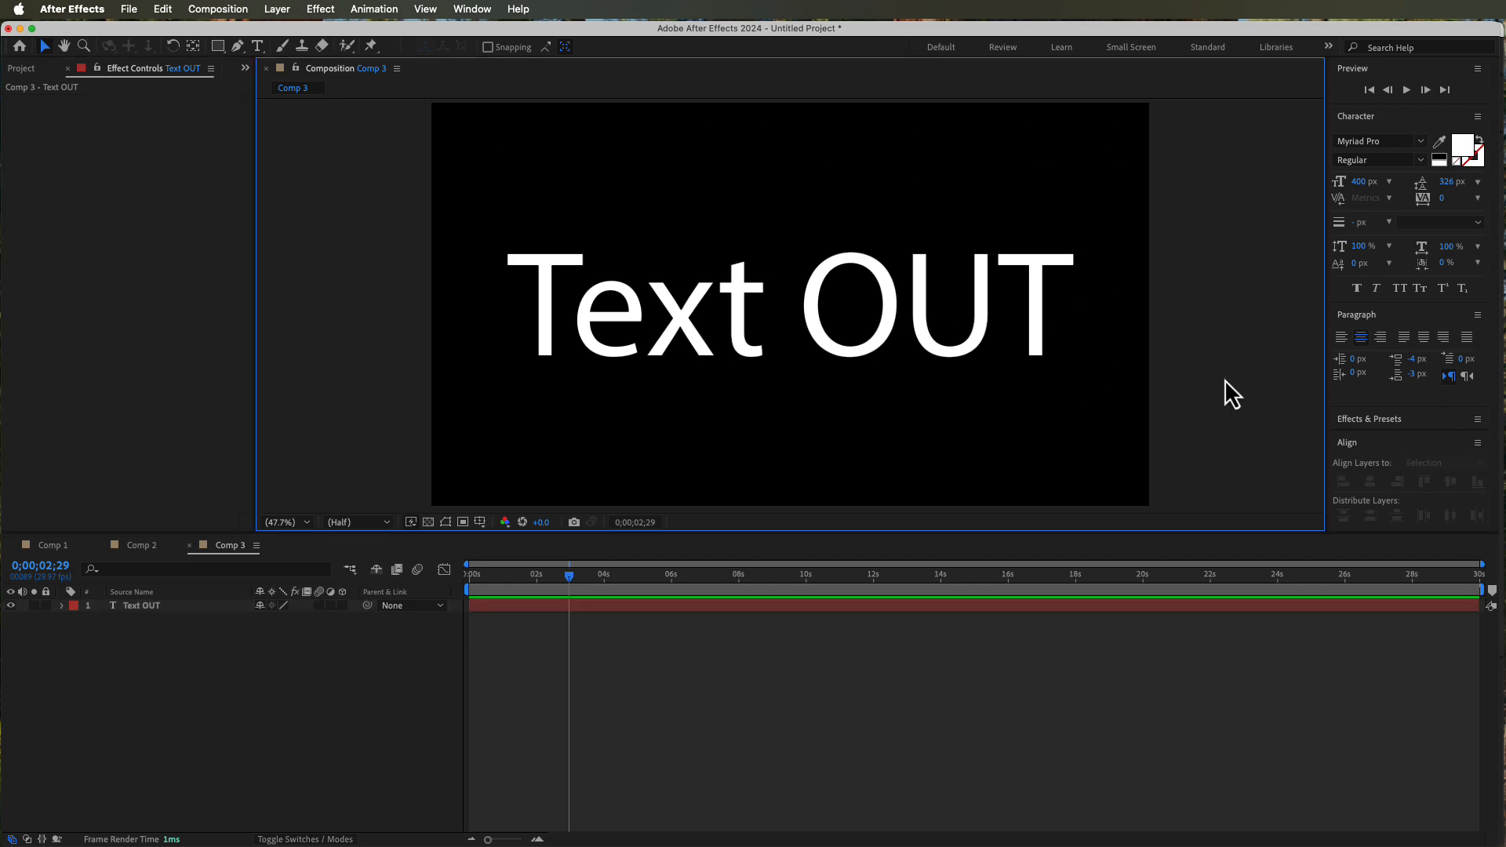
click(944, 354)
key(Home)
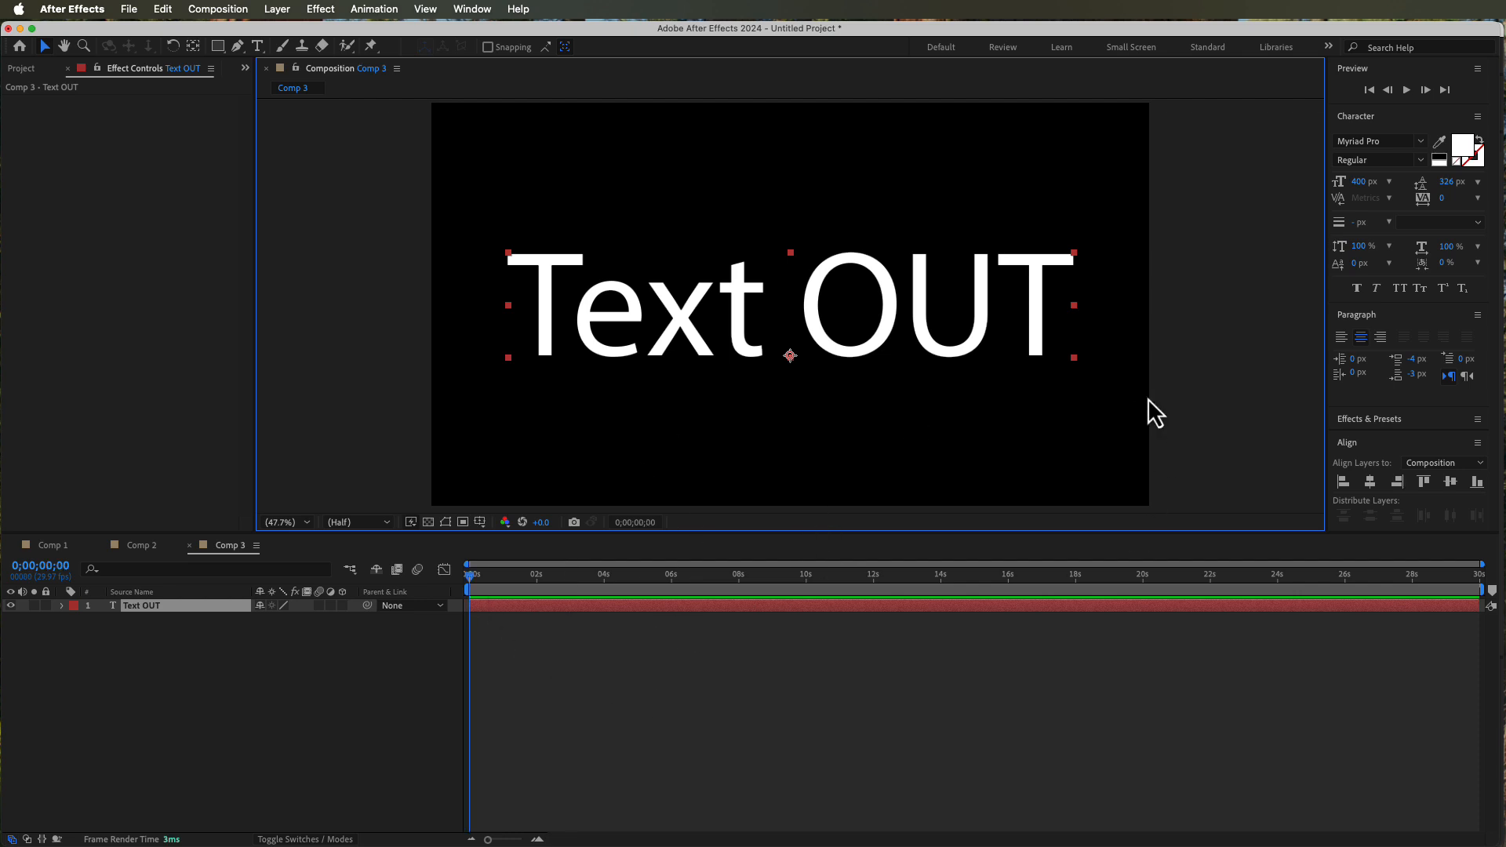
click(1222, 381)
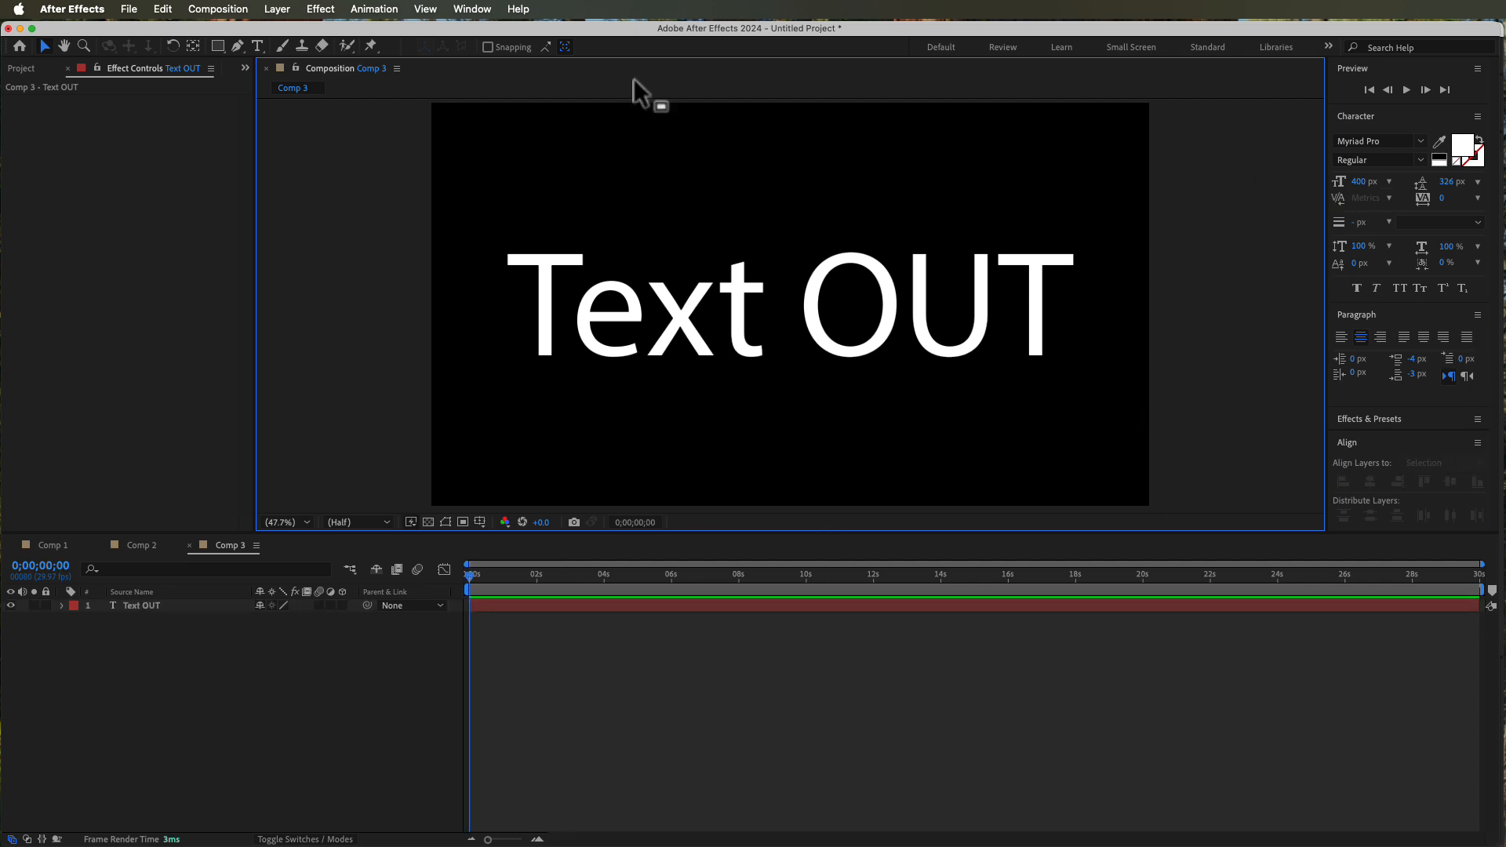
- Reset the Text workspace to its saved layout
click(468, 9)
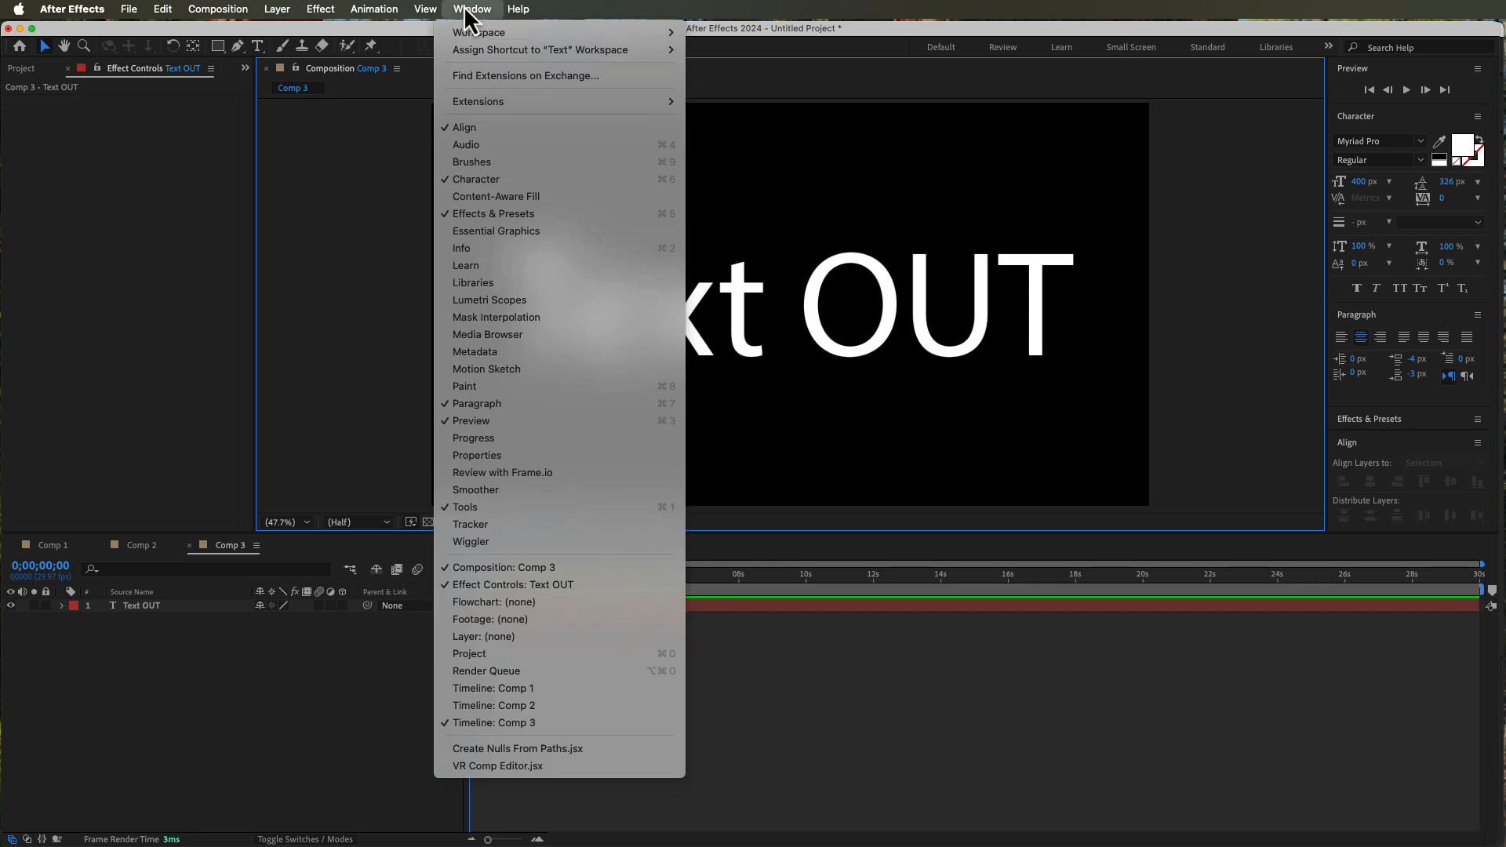
mouse_move(481, 38)
click(542, 16)
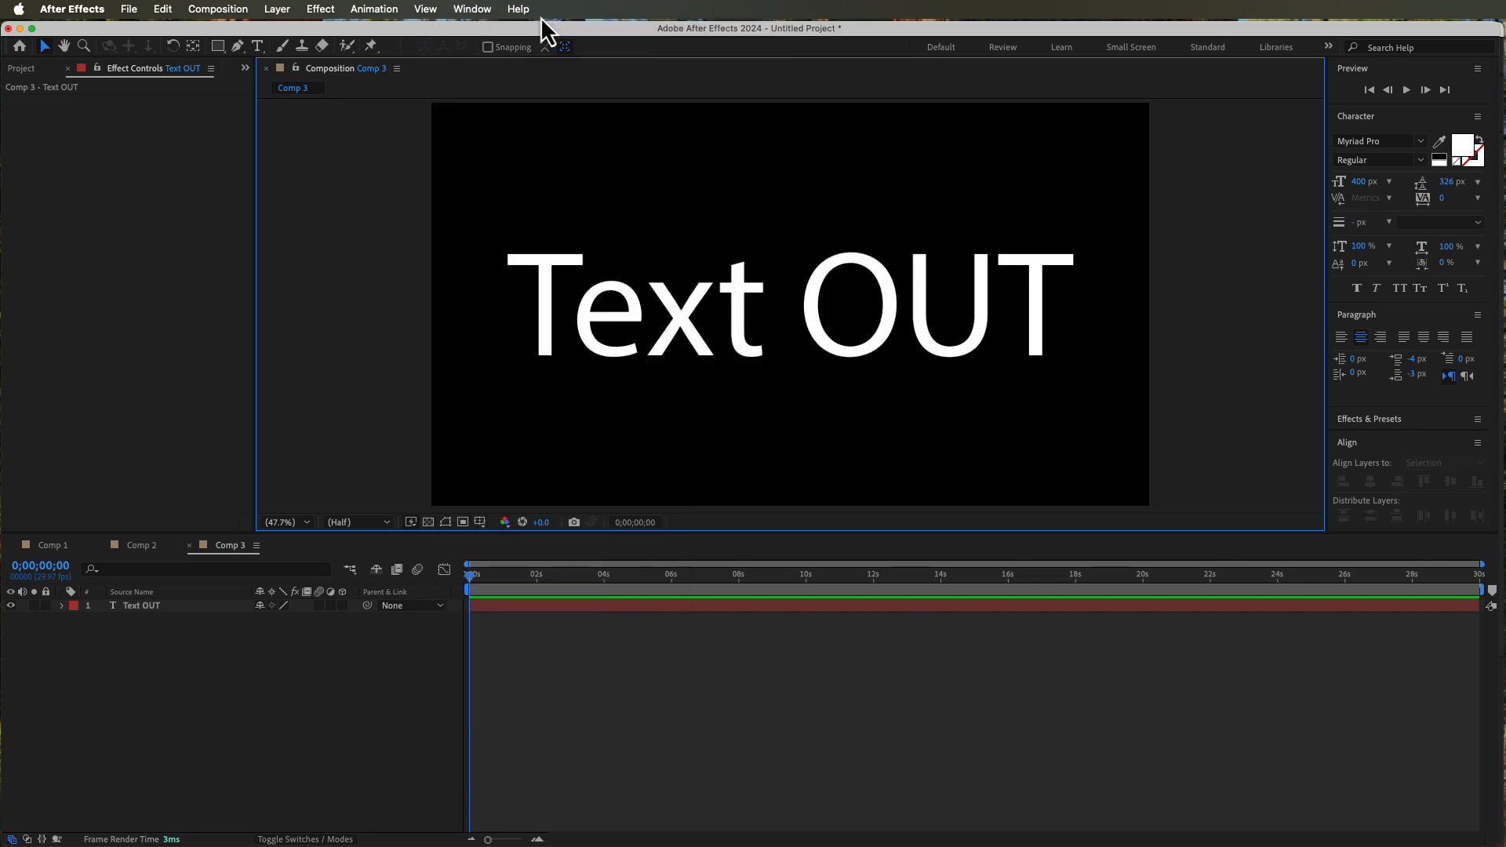
click(478, 8)
mouse_move(478, 38)
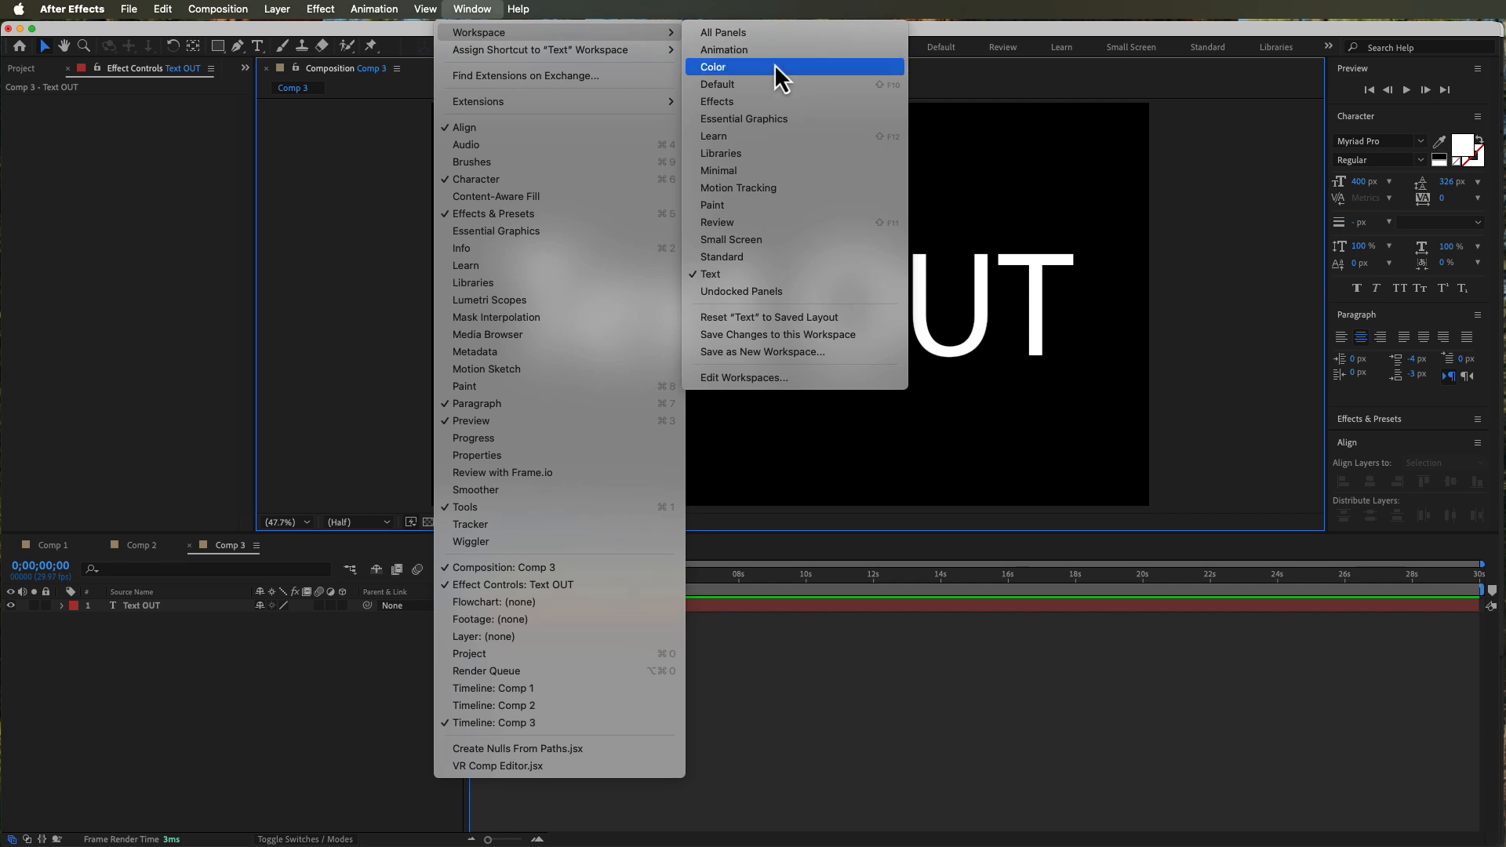
click(787, 316)
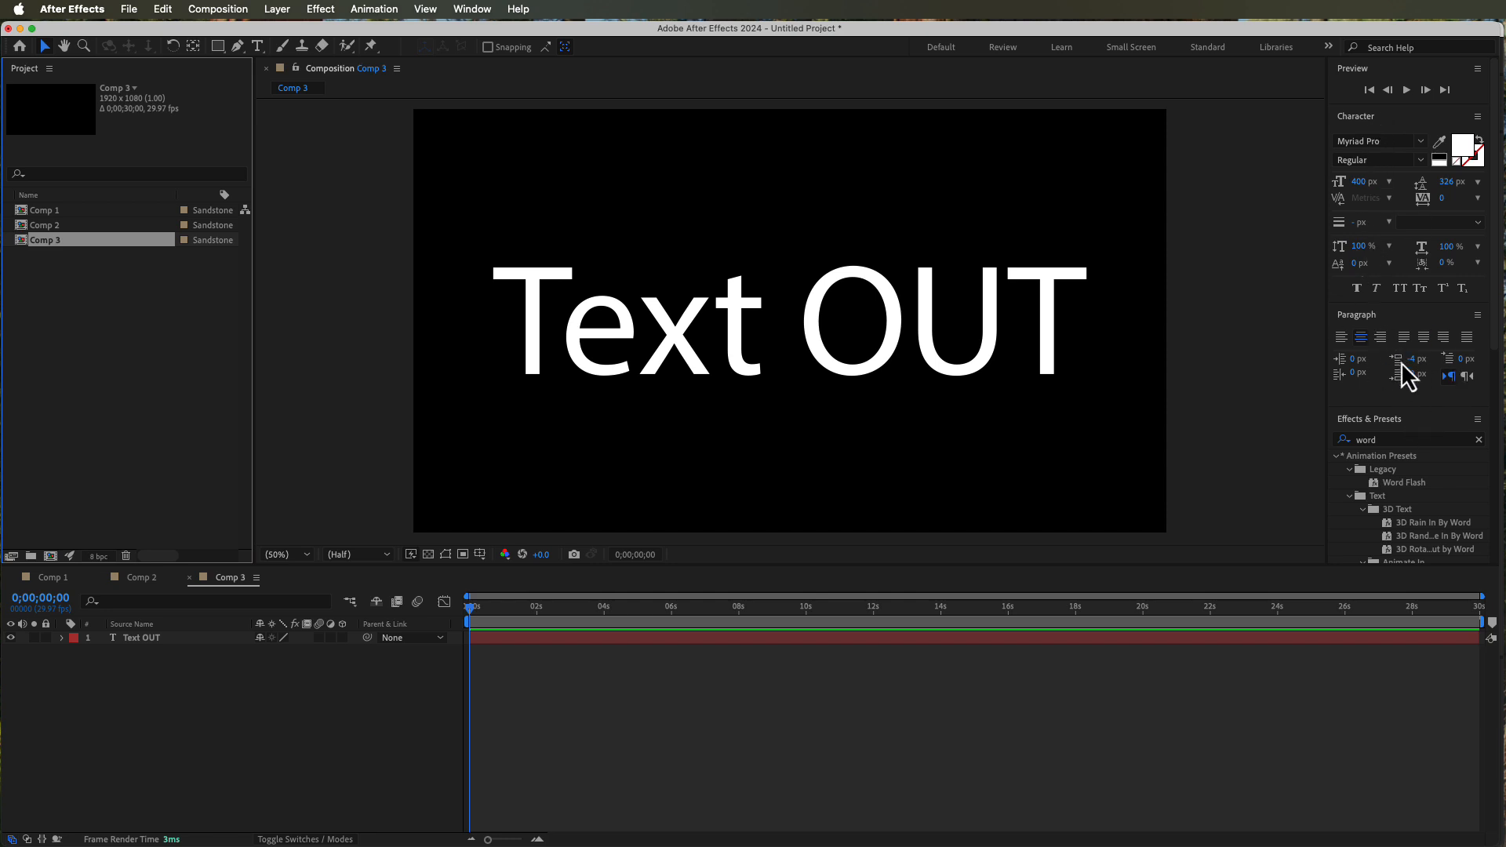
- Try a tracking value of 100 on the Text OUT layer, and undo the tracking change
click(998, 390)
click(985, 377)
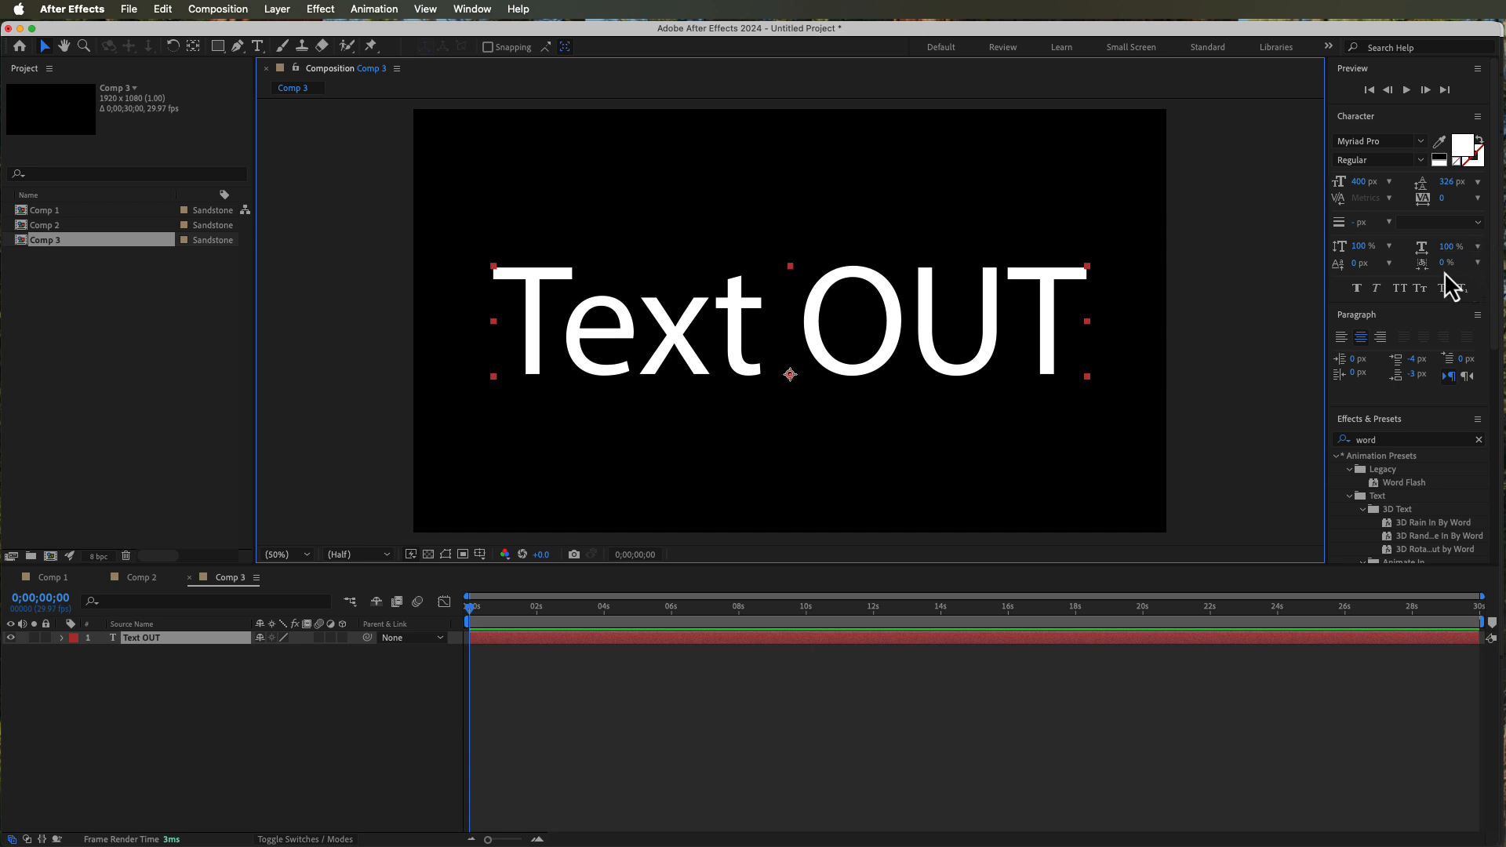
click(1478, 198)
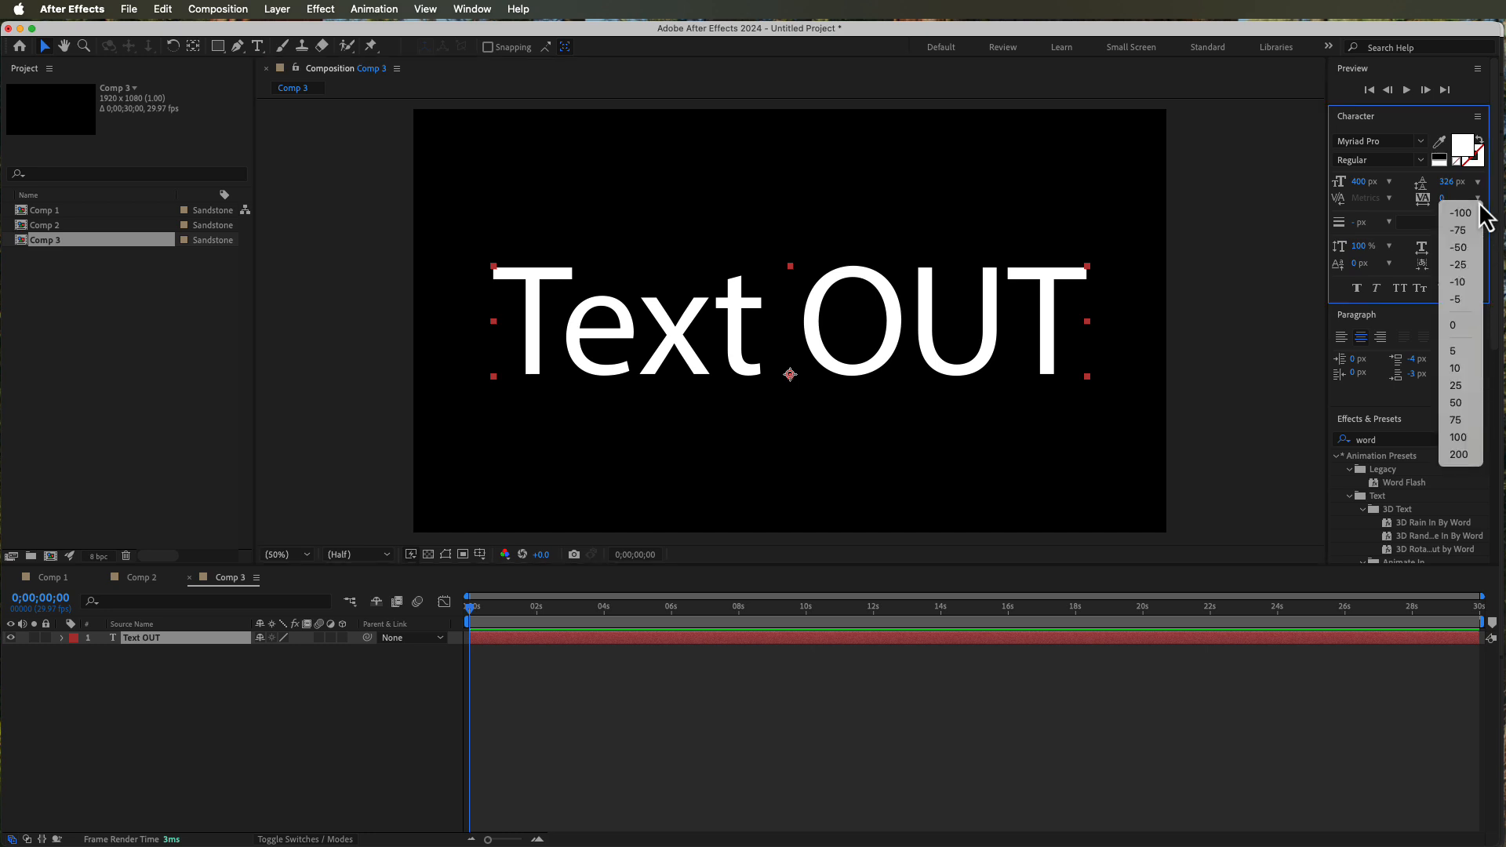
click(1456, 438)
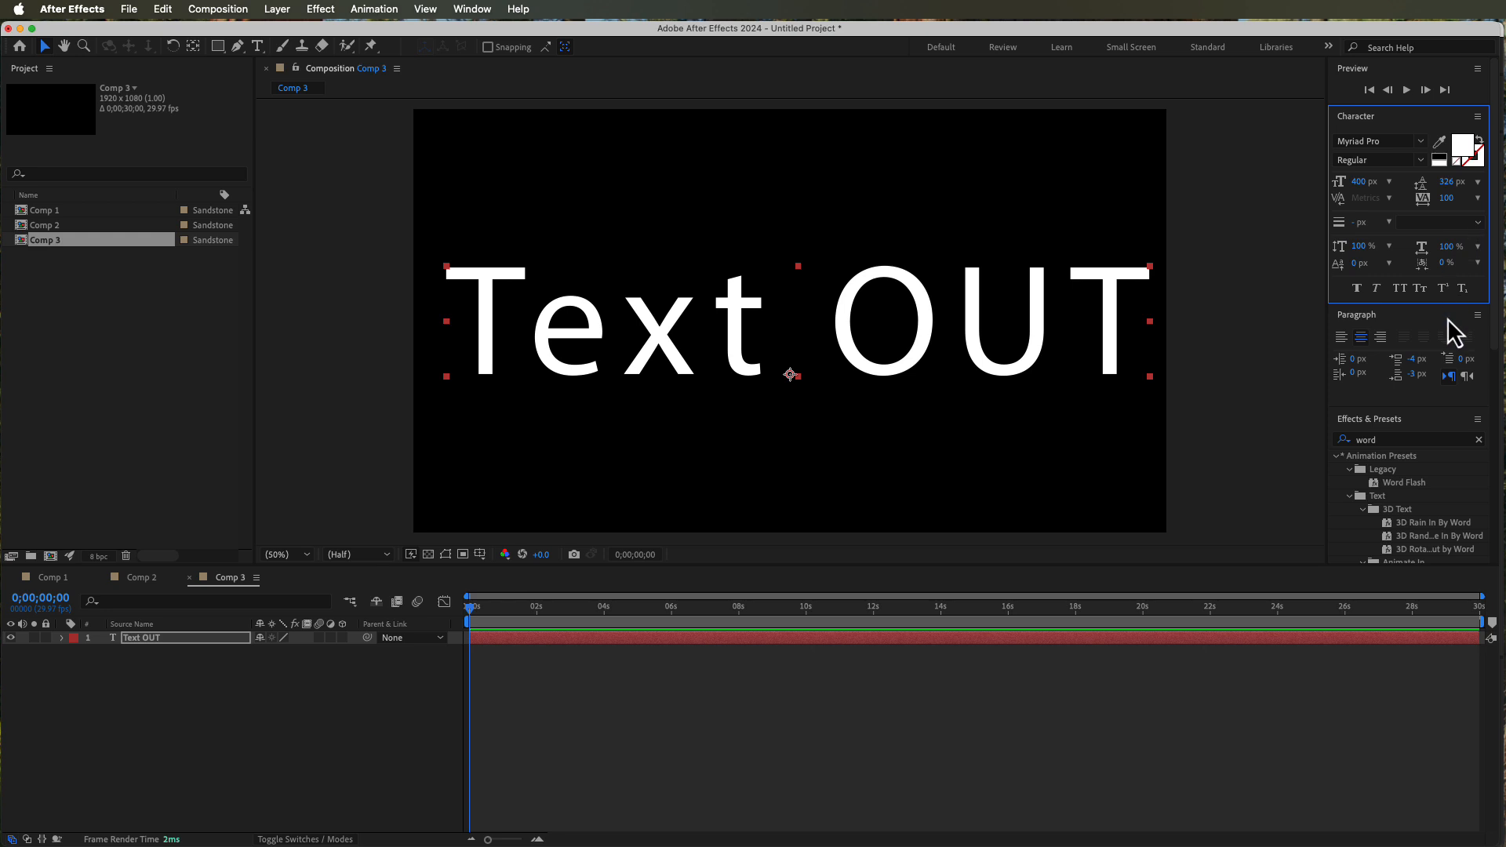
key(super+z)
click(1248, 359)
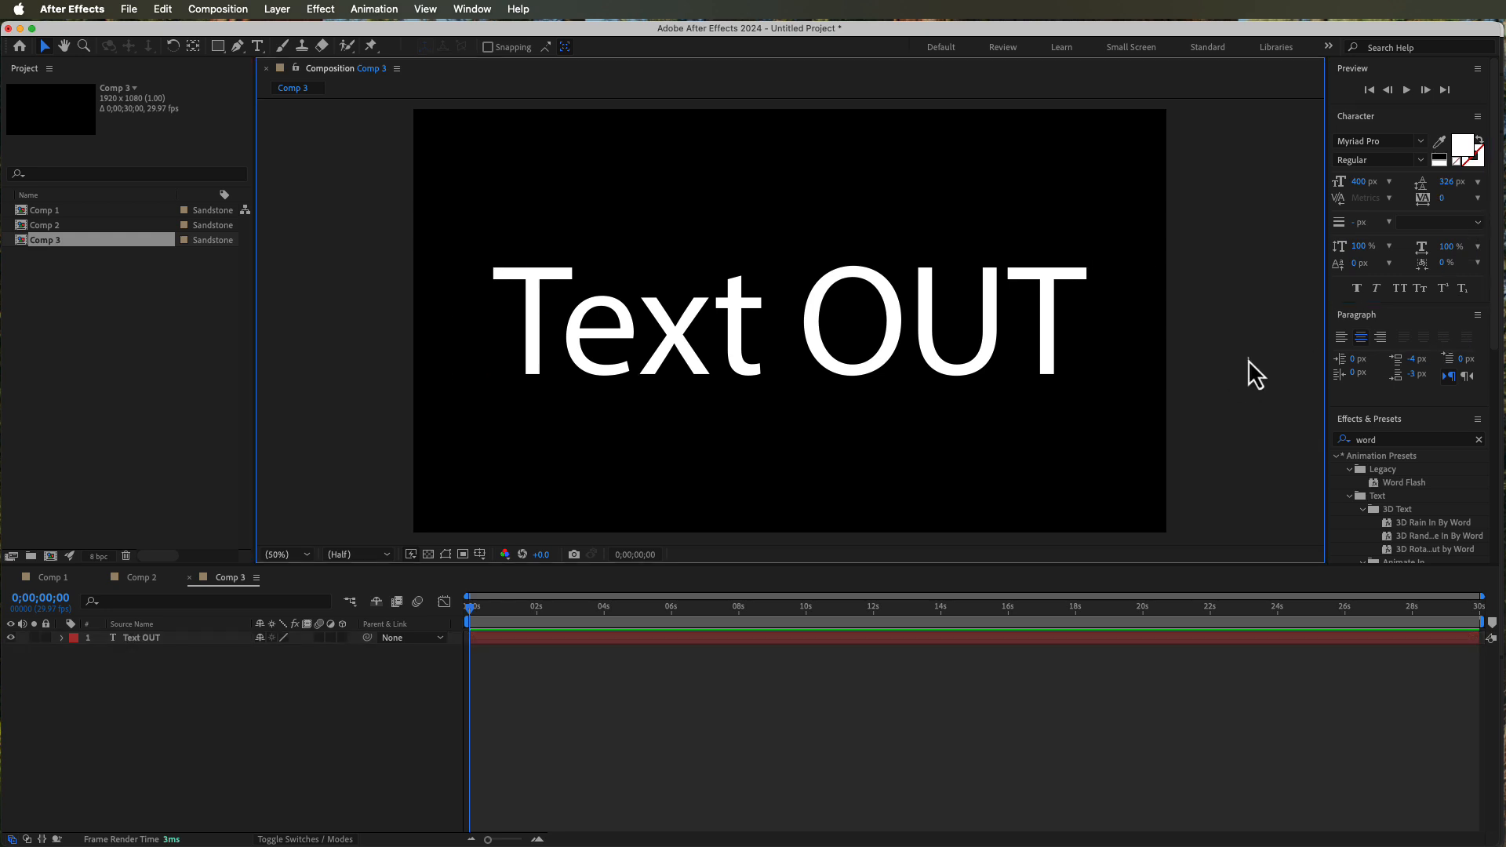
- Select the Text OUT layer and search the effects and presets for "character"
click(981, 368)
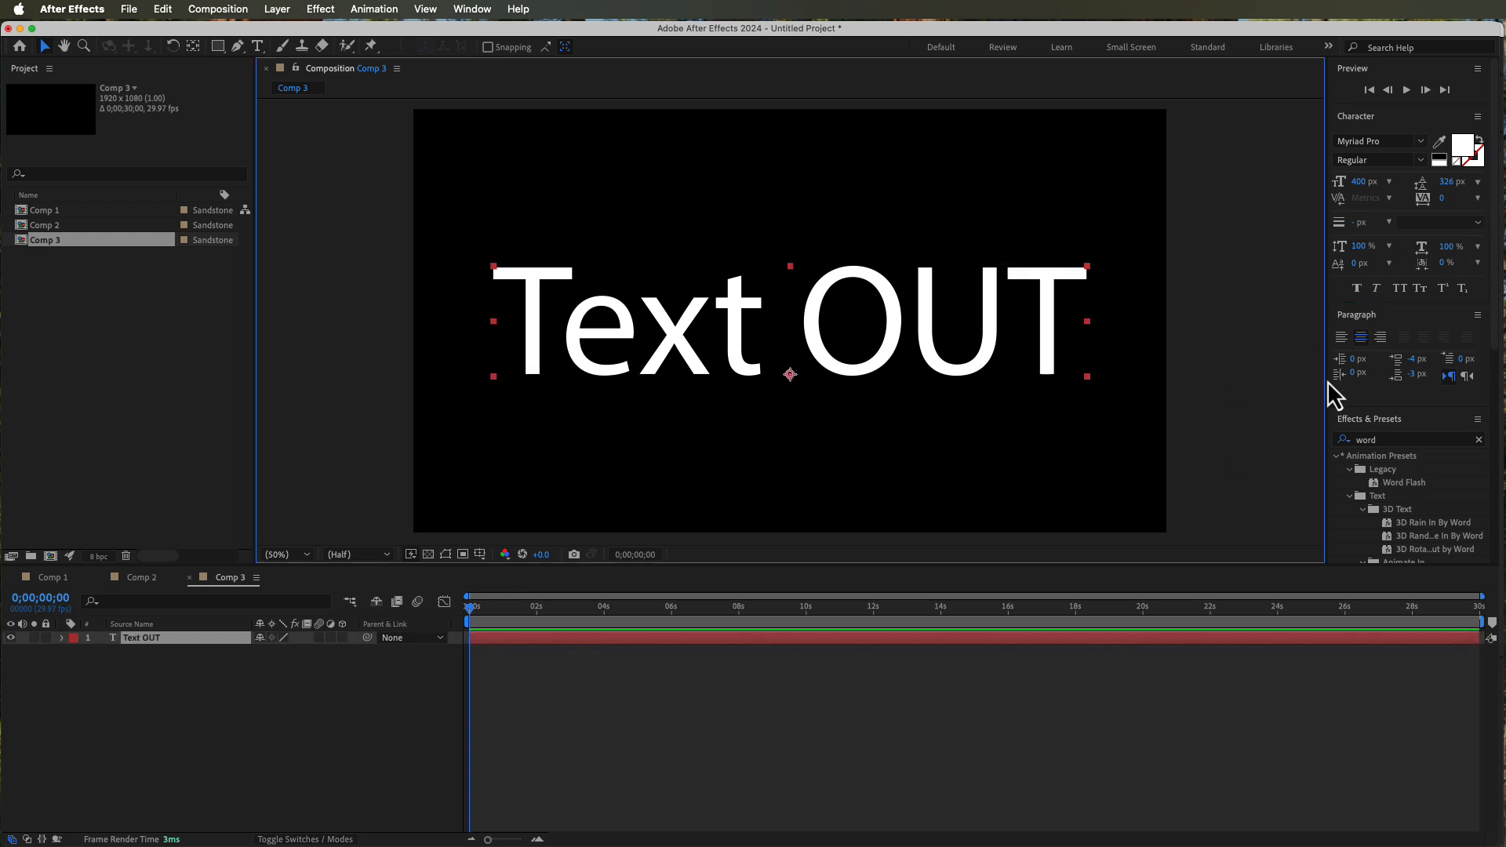
click(1392, 422)
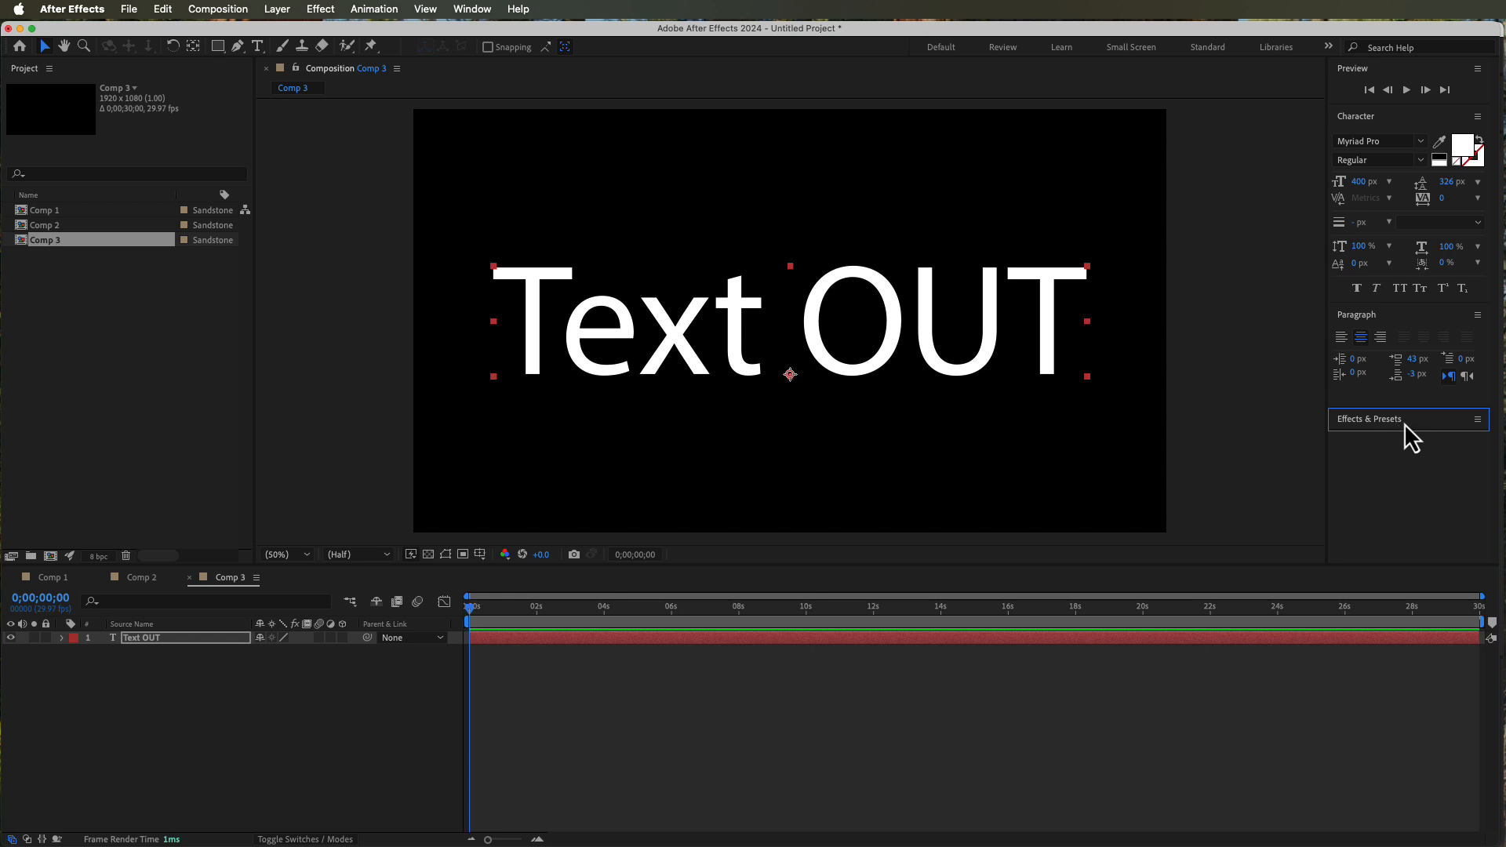
click(1404, 422)
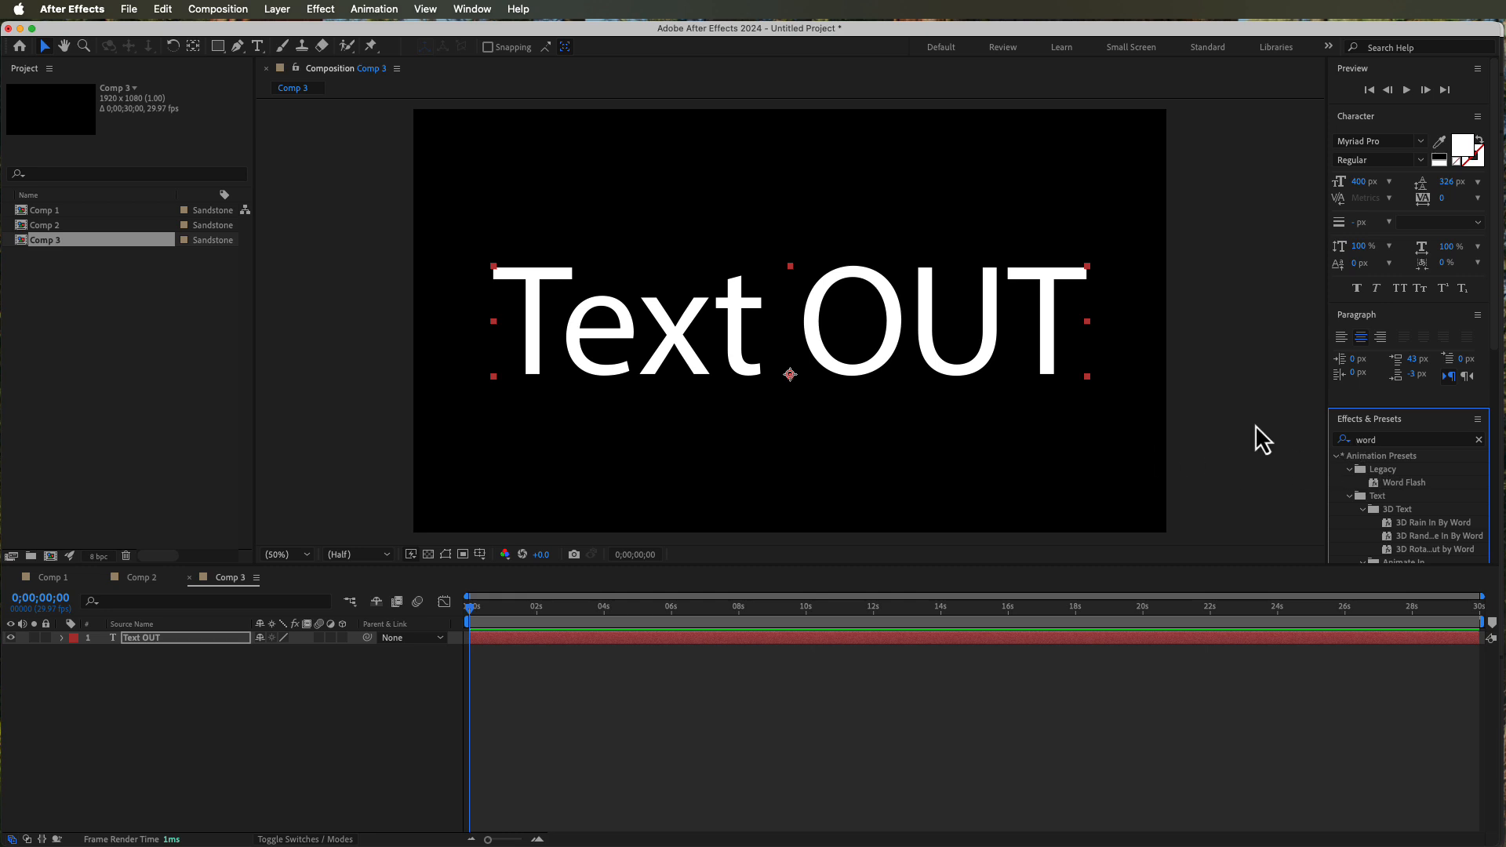
click(1385, 436)
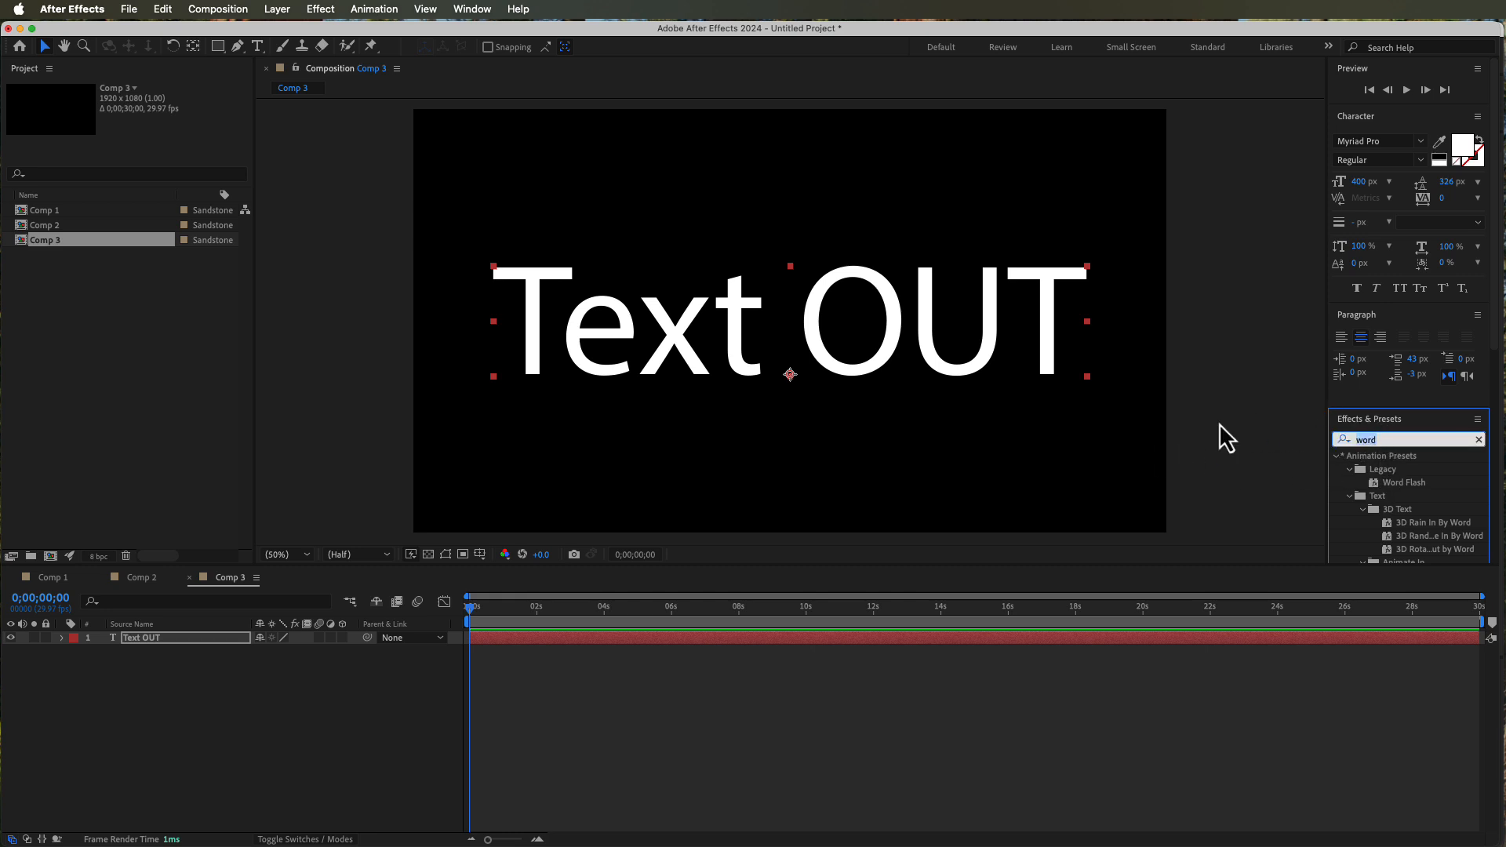
text(chara)
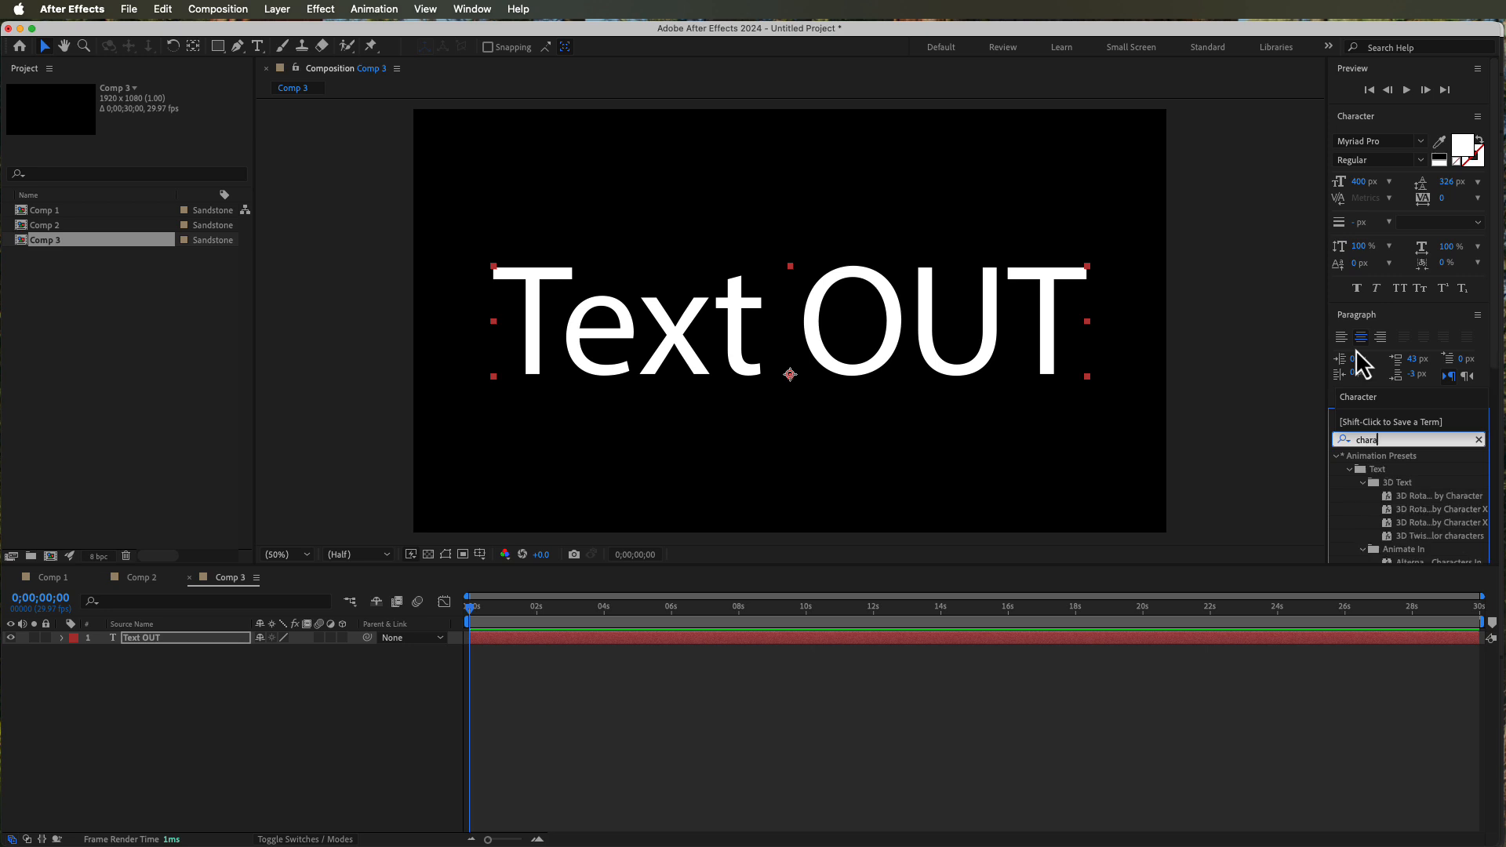
text(cter)
- Apply the Drop In By Character preset from the Animate In text presets to the Text OUT layer at 0 seconds
scroll(1429, 515, down, 3)
scroll(1429, 515, down, 2)
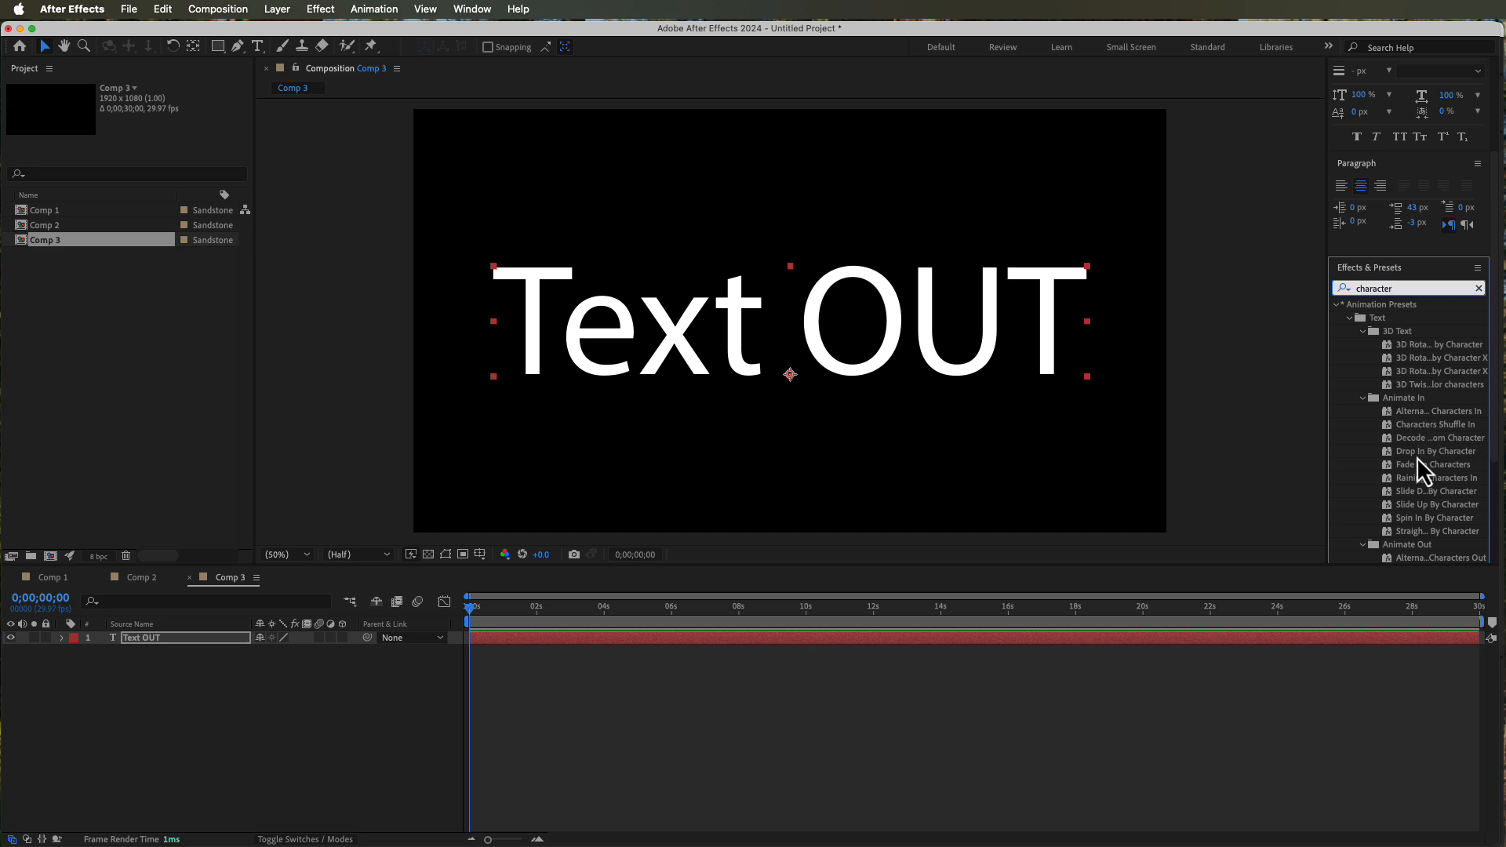
drag(1416, 457, 824, 342)
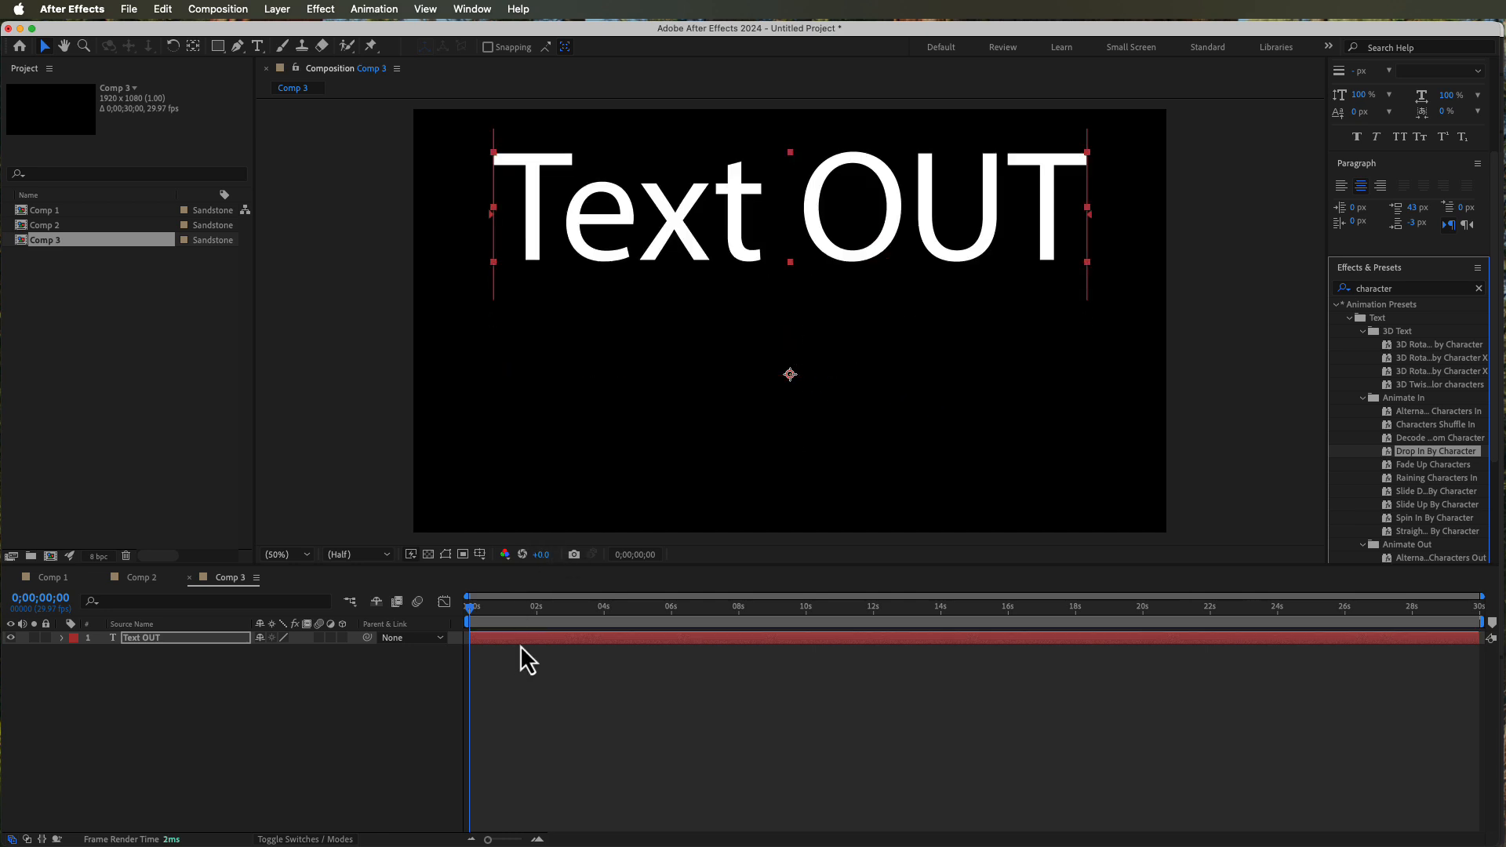
- Play the Drop In By Character animation twice to check it and return to the start of the composition
key(space)
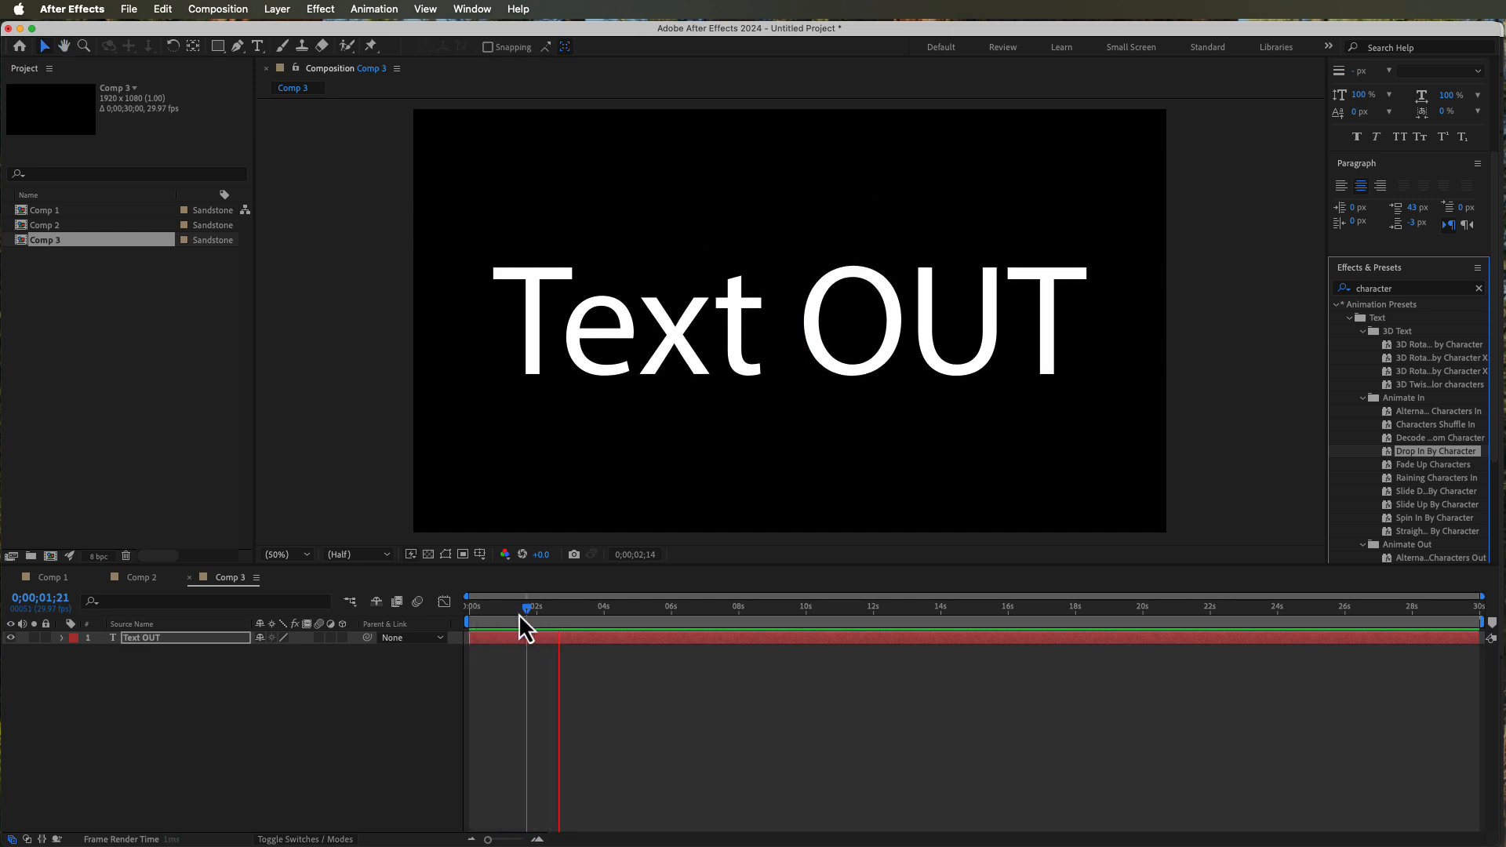
key(space)
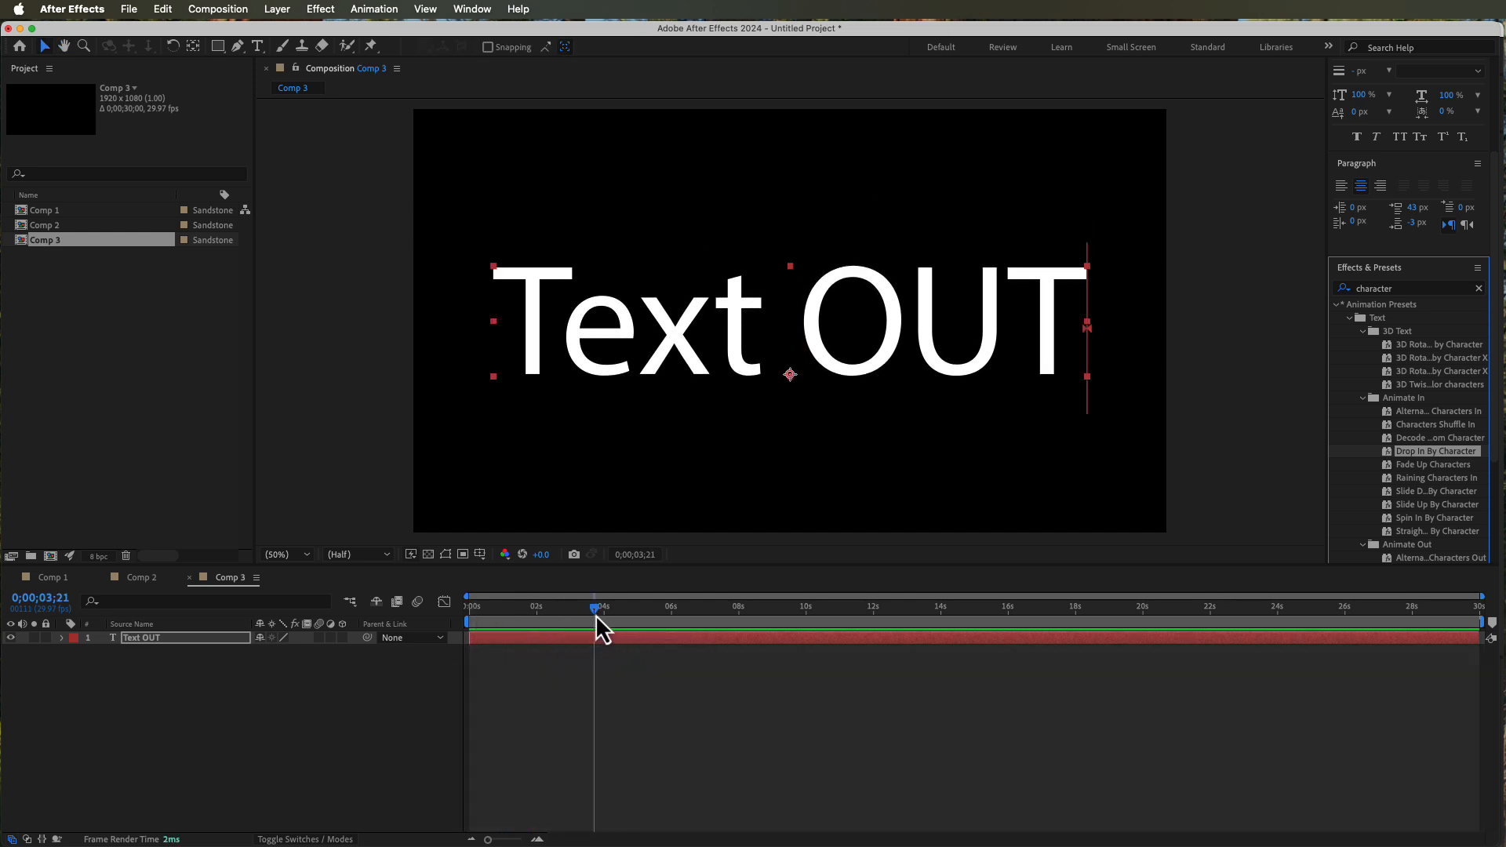
mouse_move(595, 614)
mouse_down()
mouse_move(463, 607)
mouse_move(595, 616)
mouse_up()
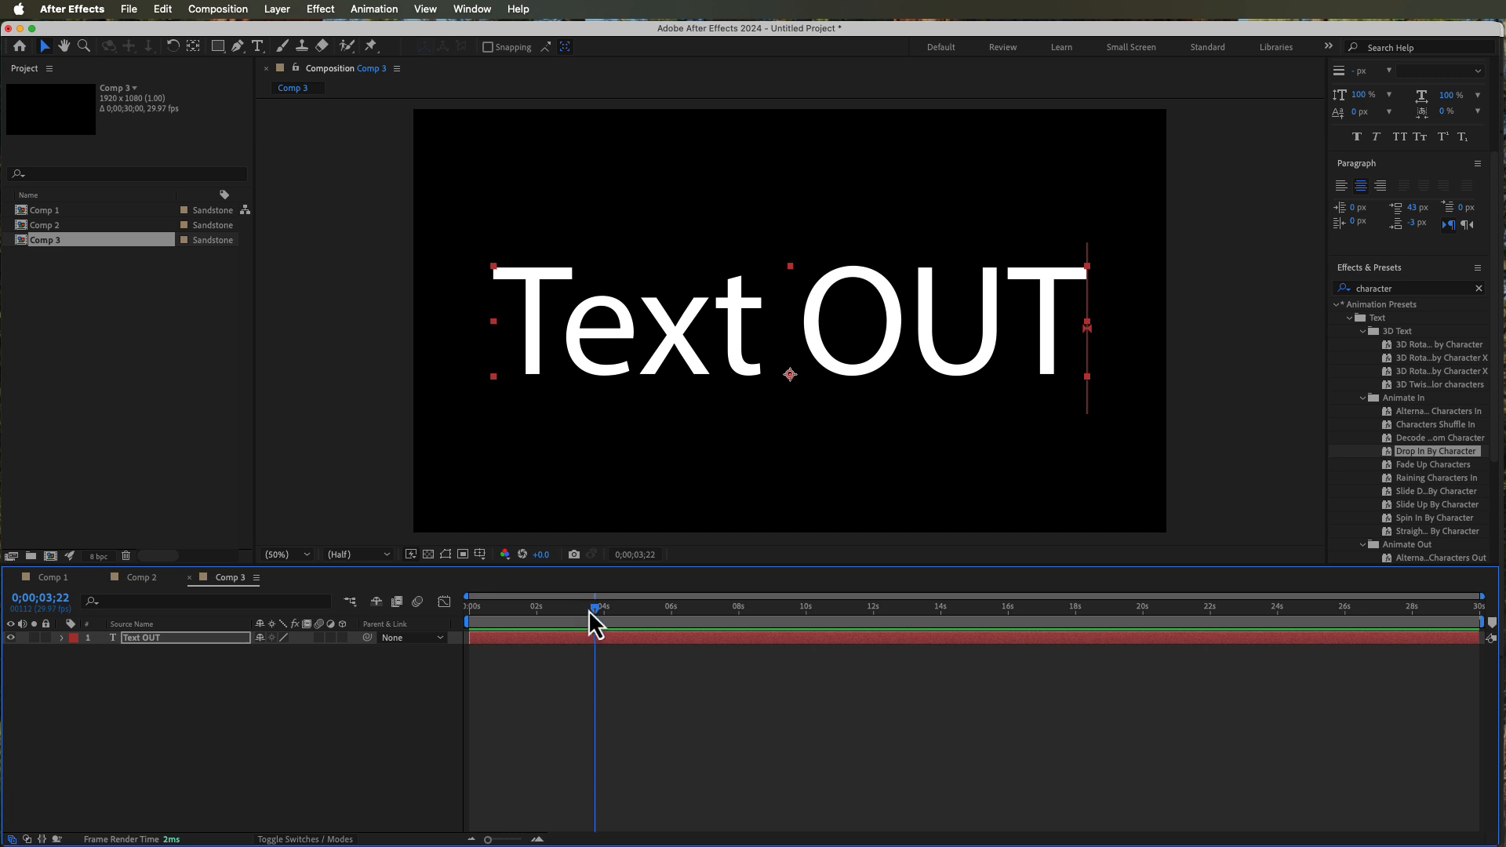
drag(593, 610, 469, 611)
key(space)
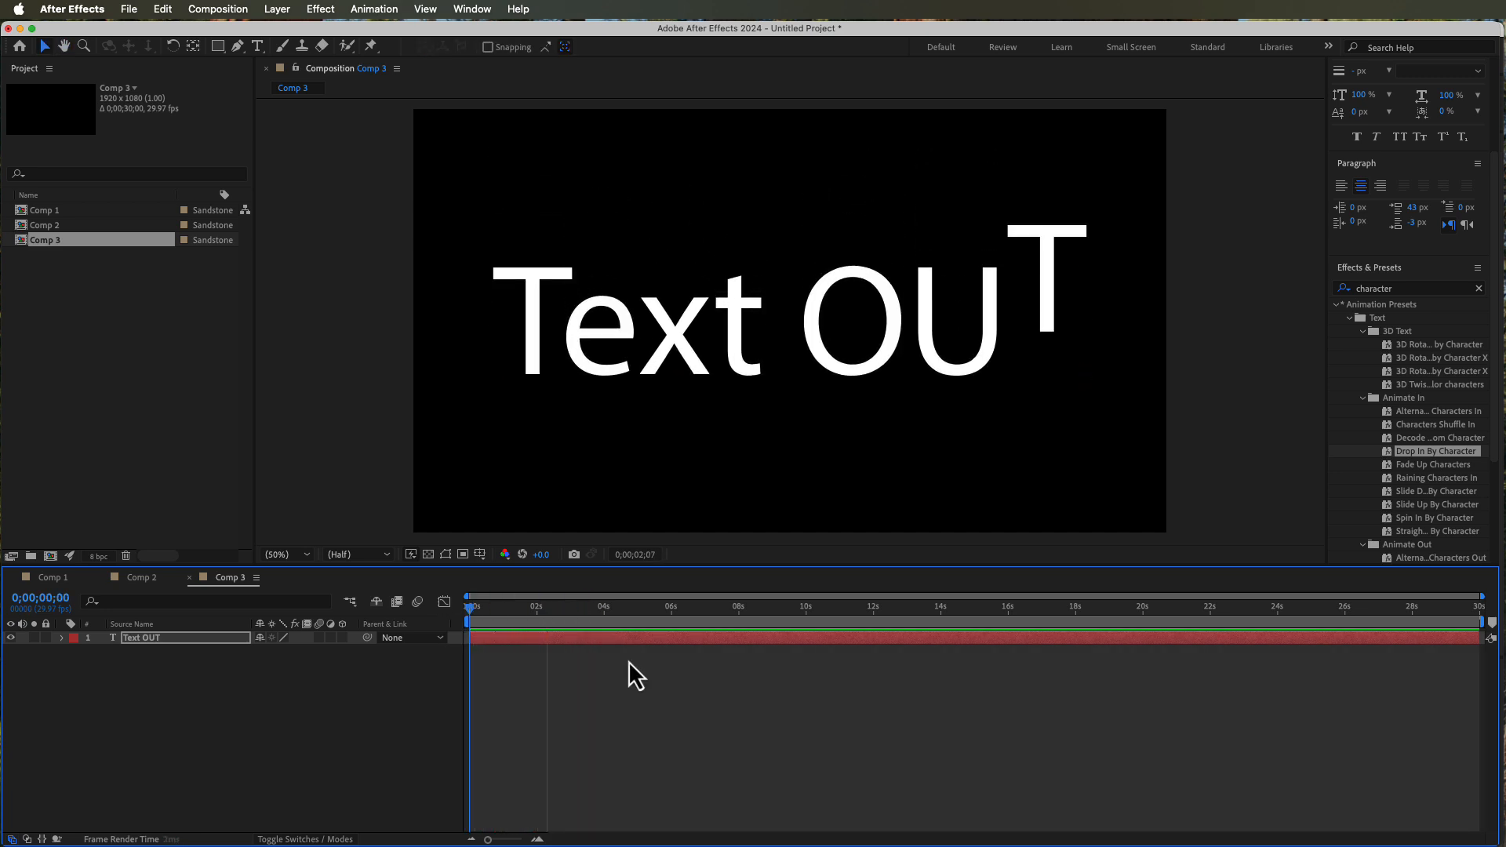
key(space)
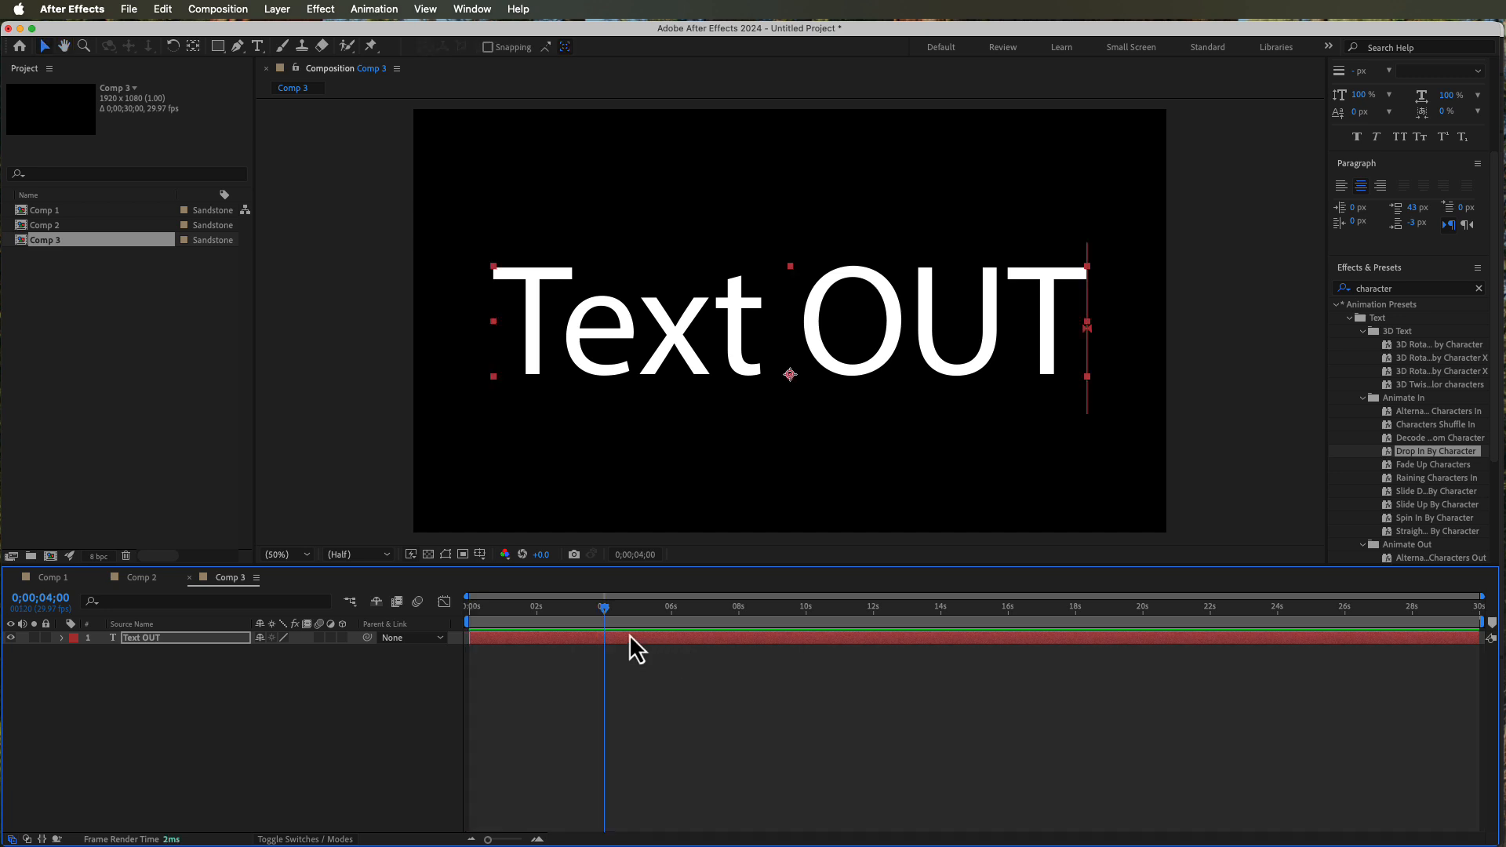
drag(601, 615, 447, 616)
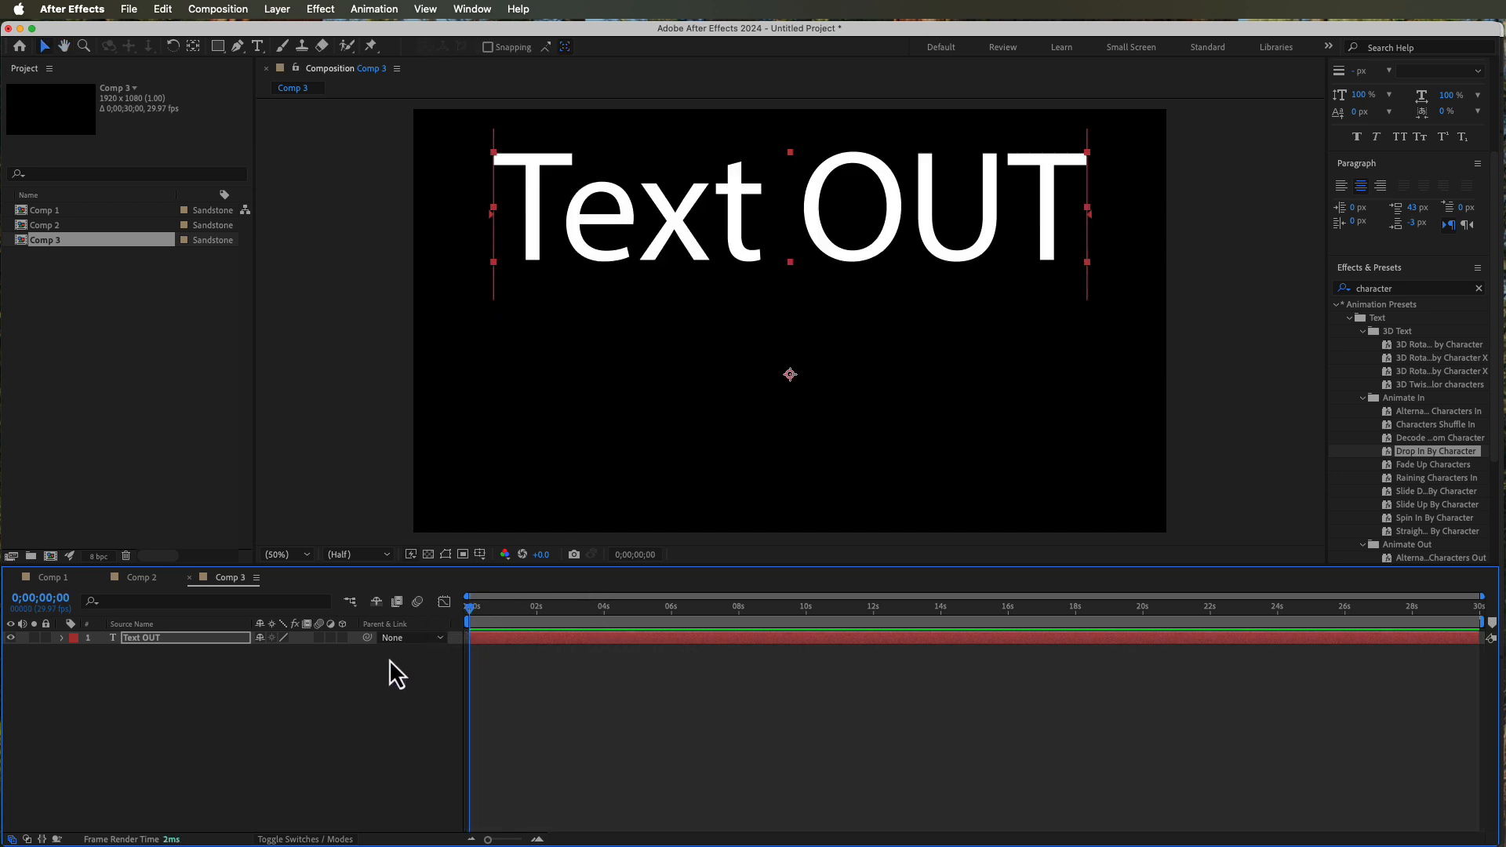
- Reveal the Text OUT layer's keyframes and move the second Range Selector Start keyframe to about 1 second
click(186, 674)
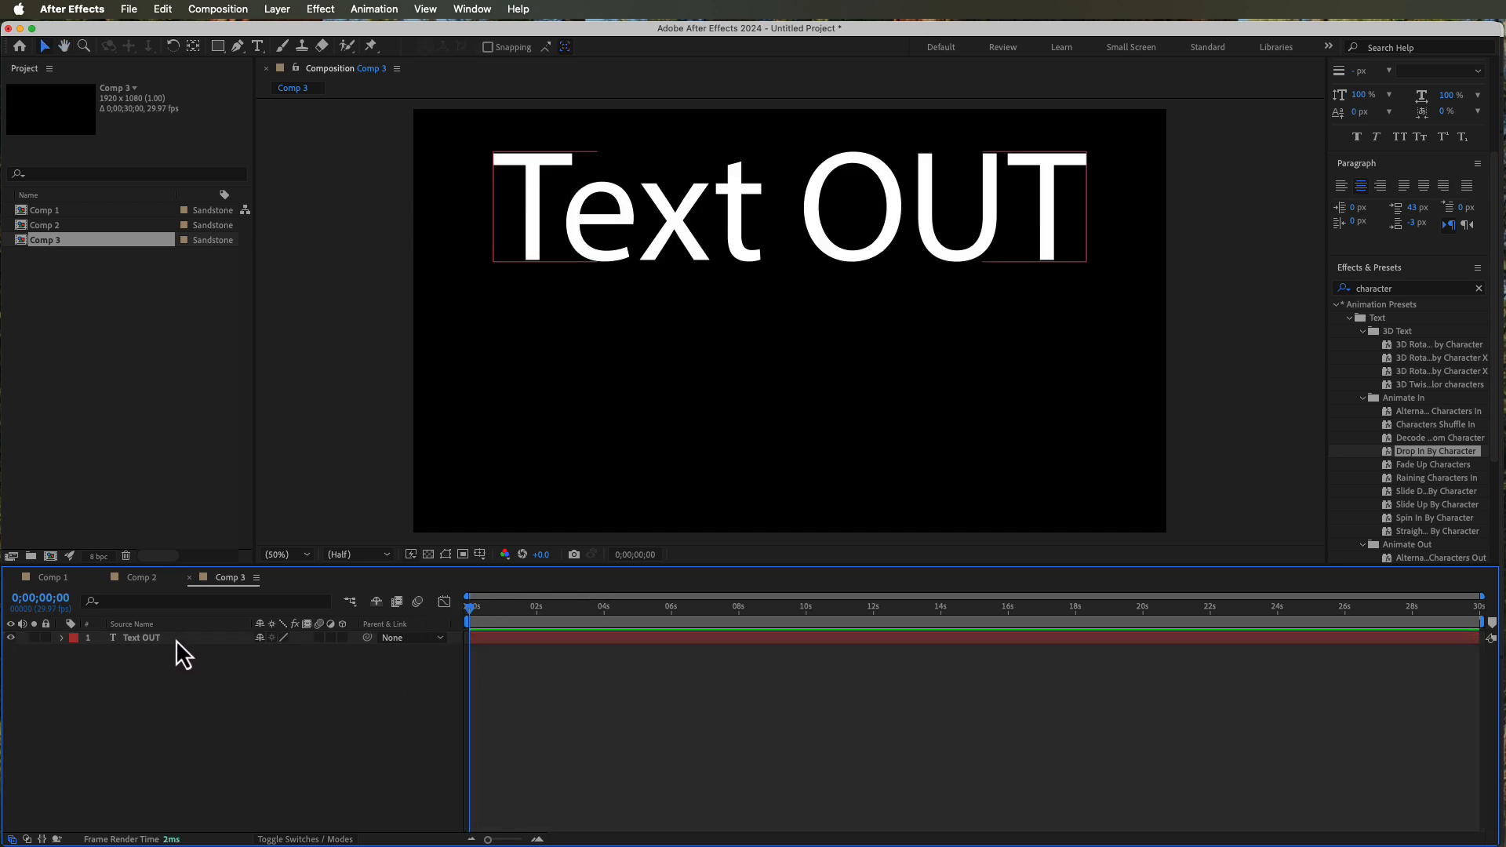
click(176, 638)
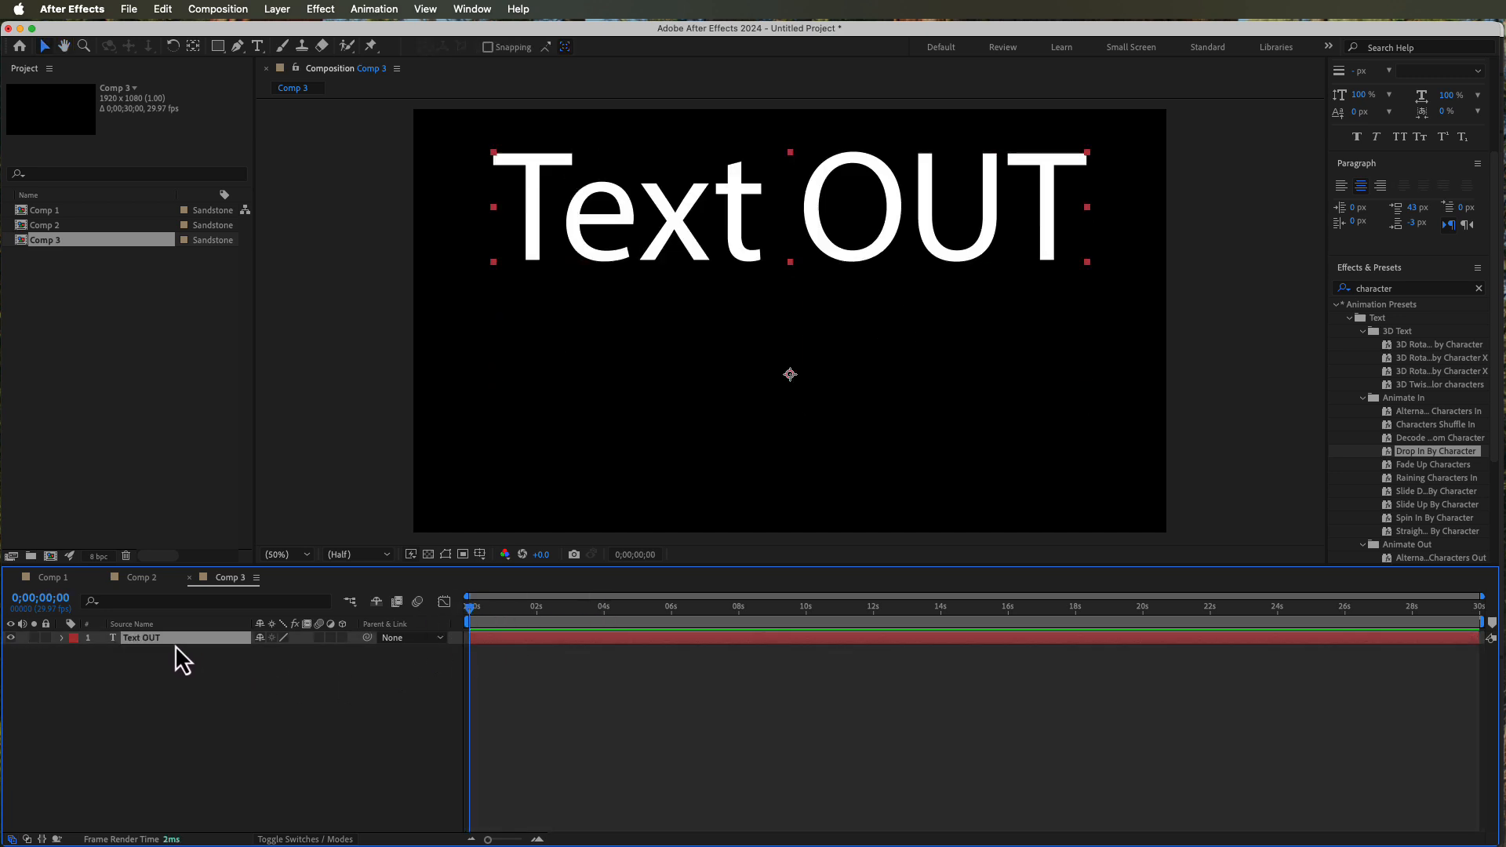
click(61, 639)
click(63, 639)
key(u)
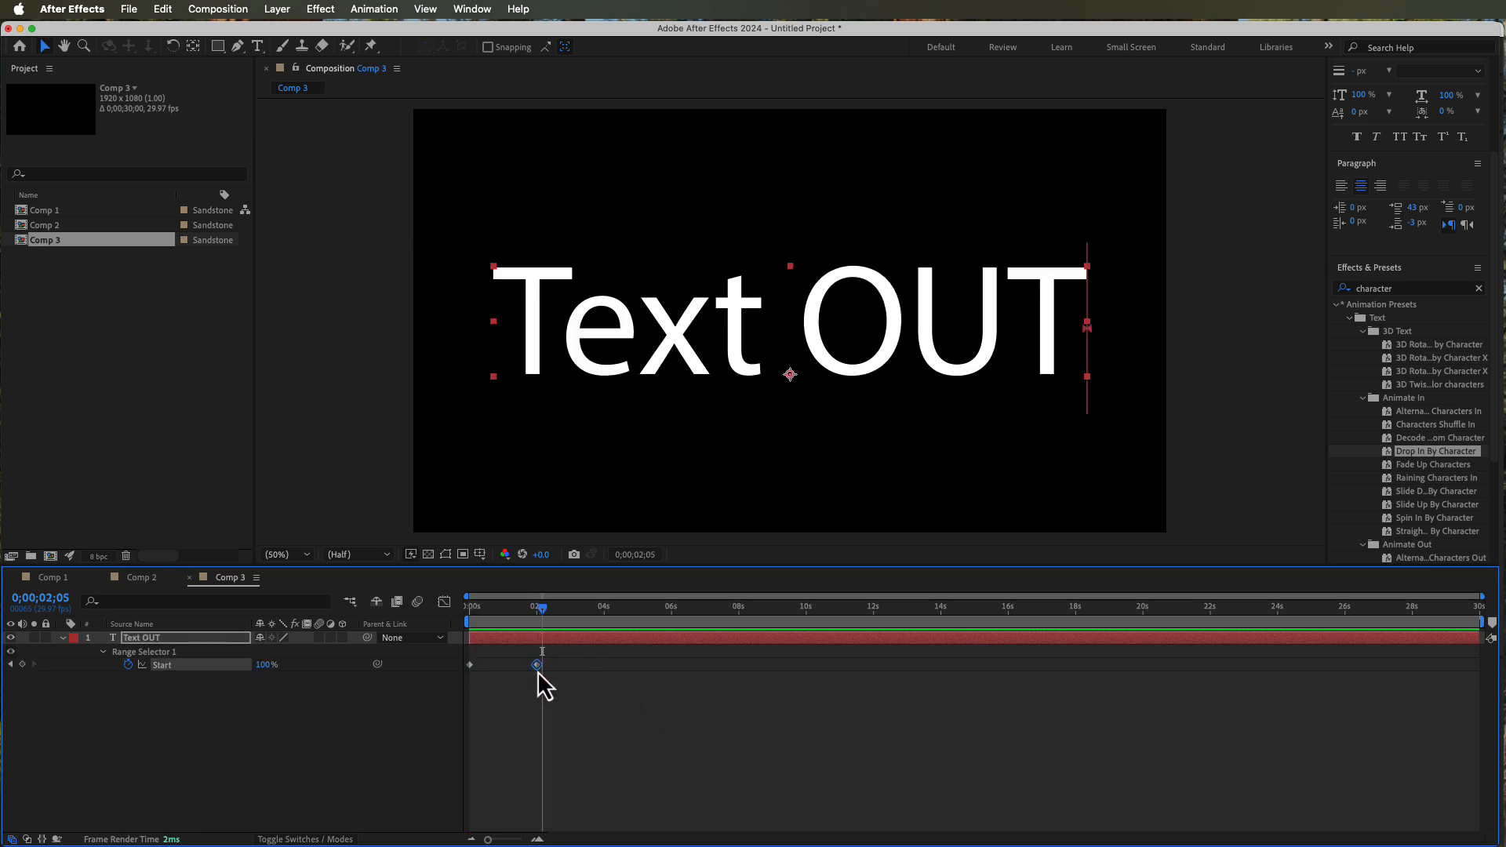
drag(537, 667, 502, 668)
- Preview the faster drop-in animation from 0 seconds, move the playhead to 2 seconds and deselect the layer
drag(544, 609, 448, 625)
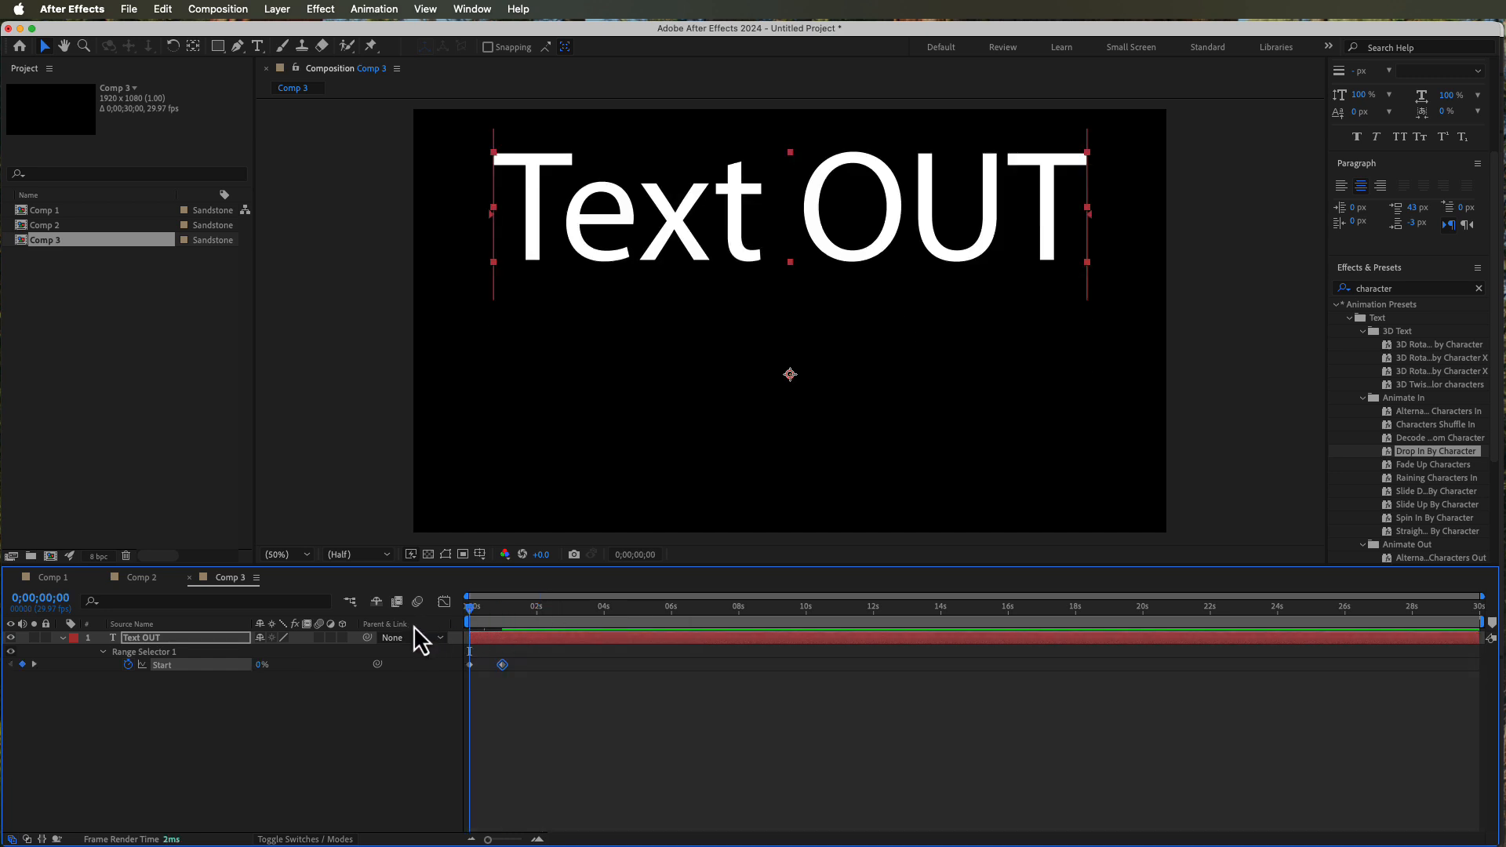
key(space)
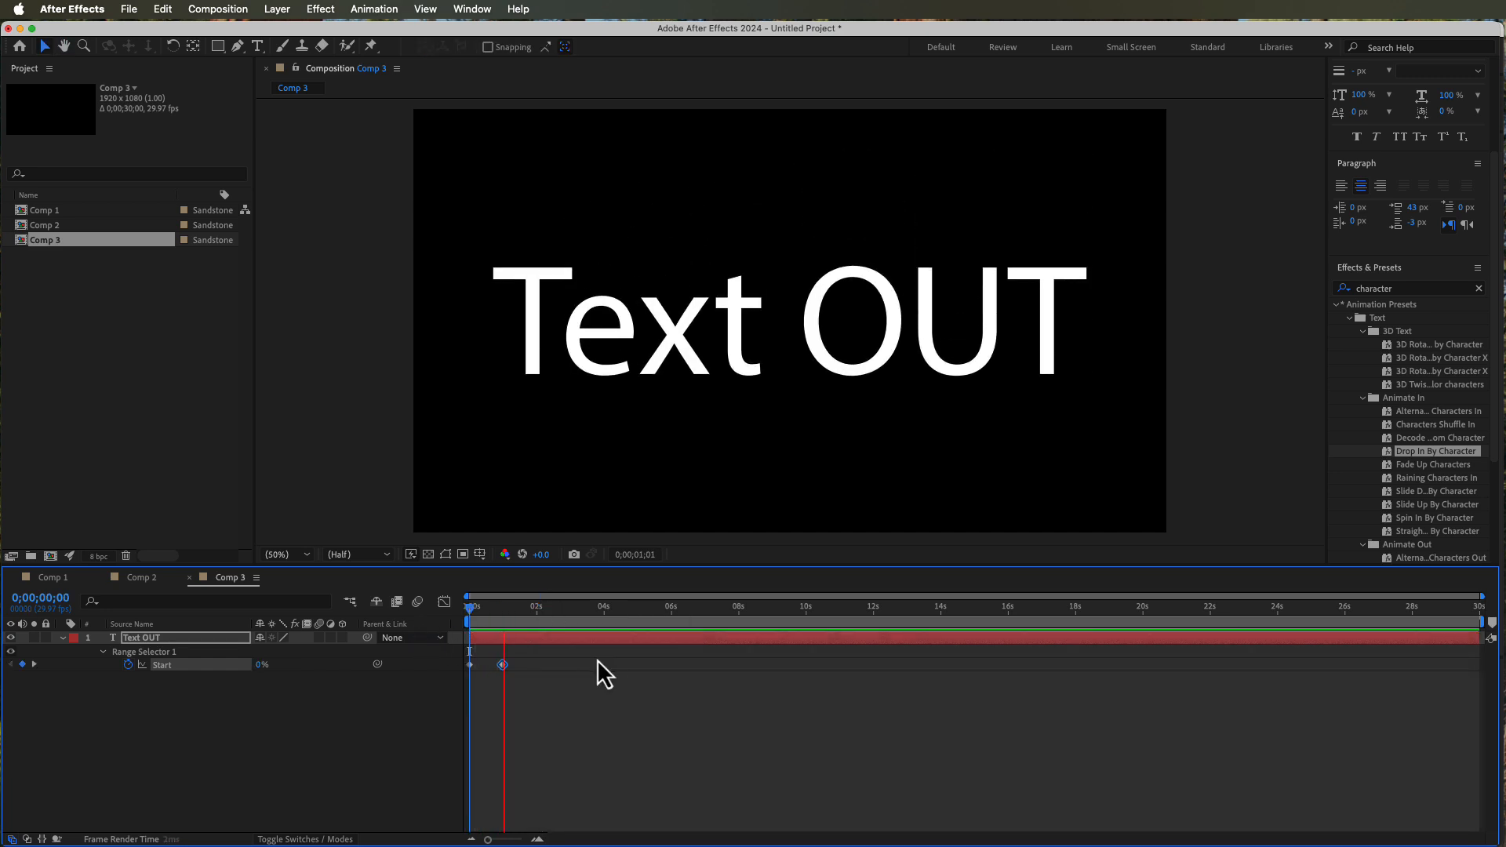
key(space)
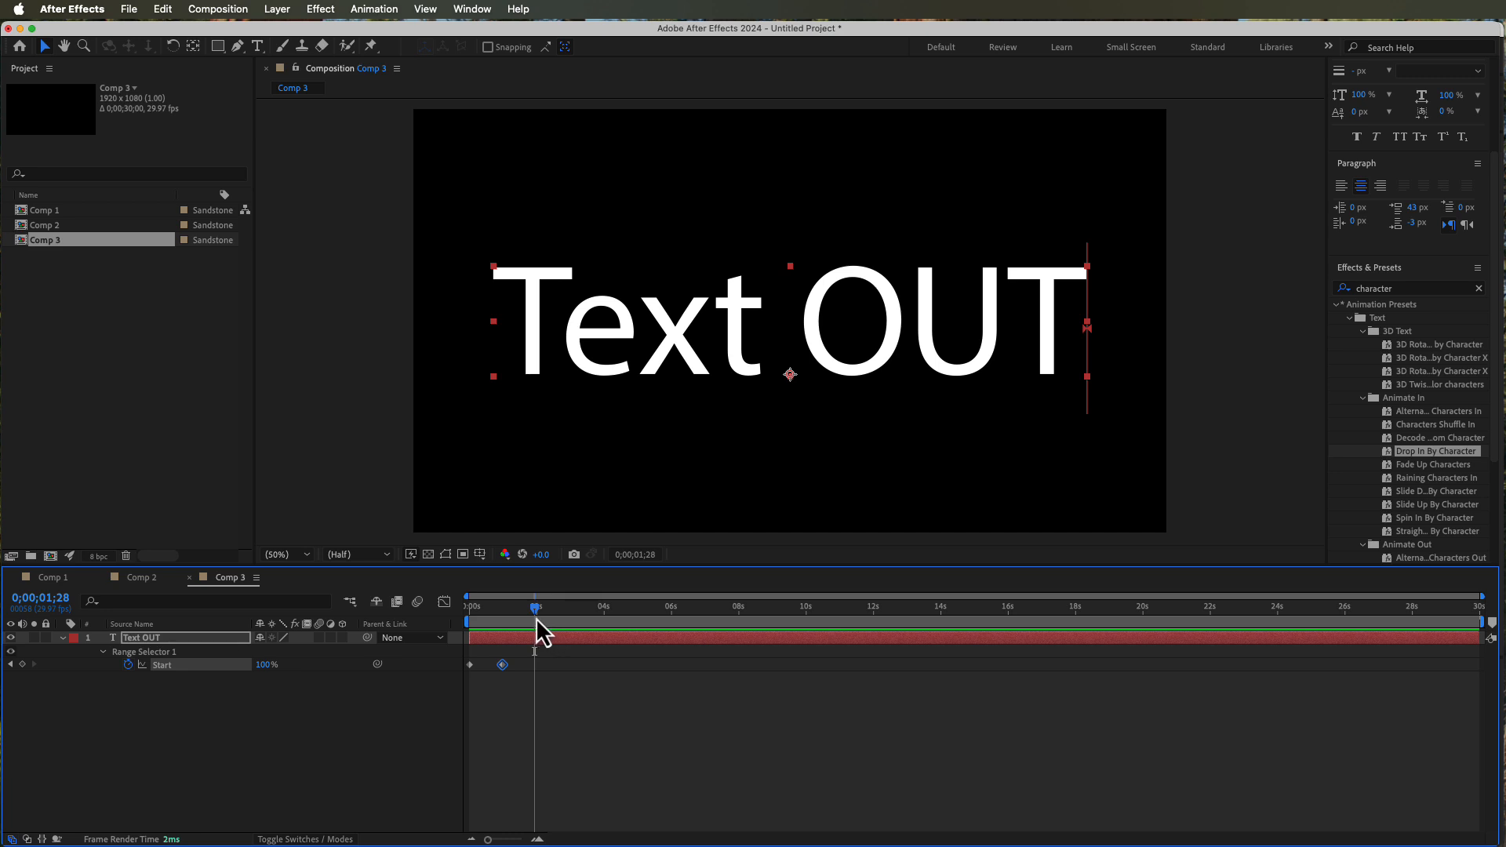
drag(501, 613, 538, 619)
click(1206, 397)
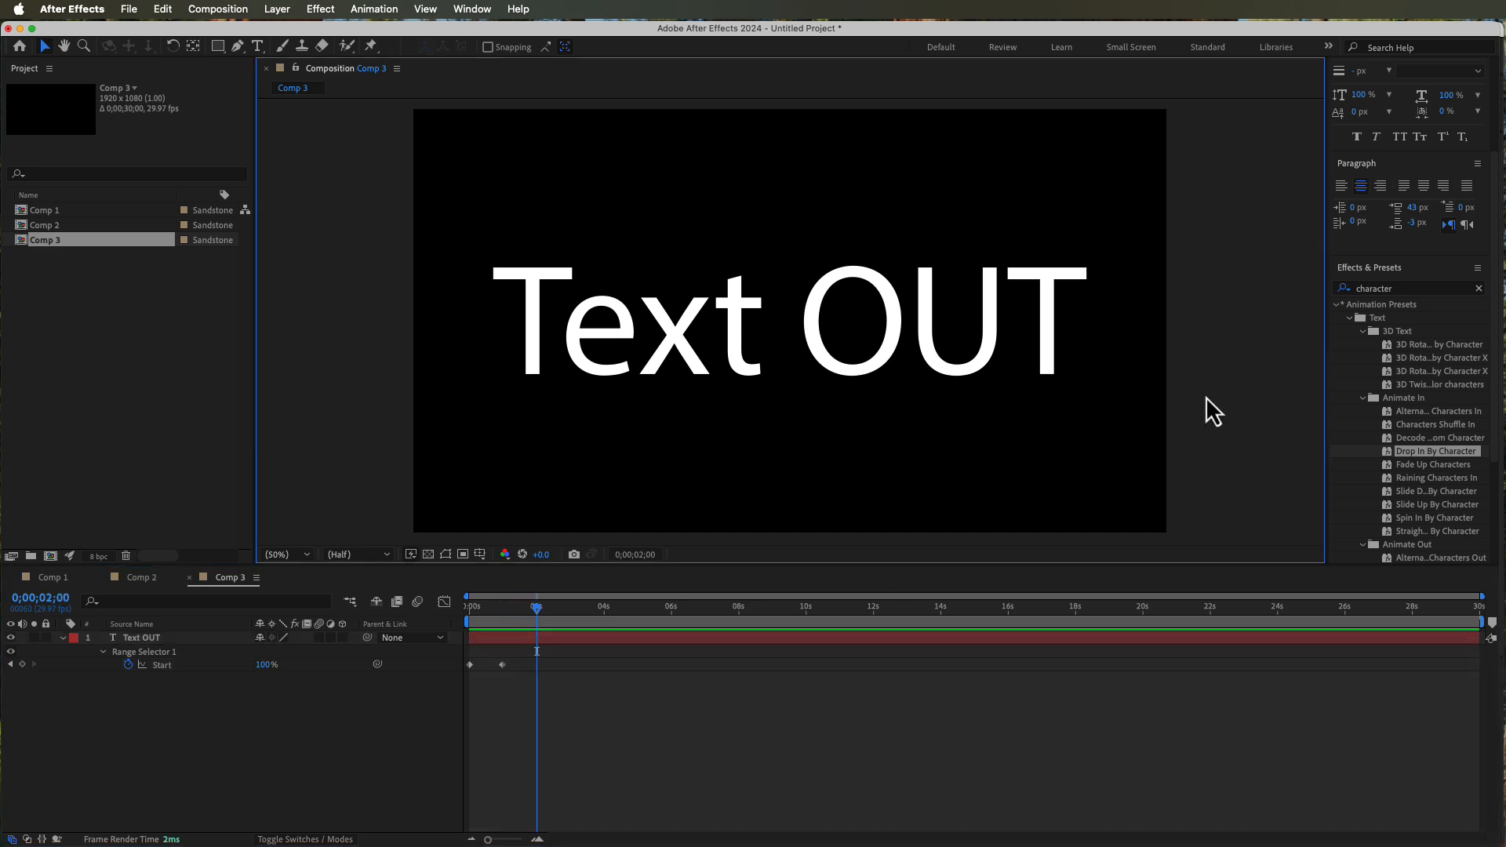
- Find the word-based text presets and apply Slide Out Right By Word from Animate Out to the Text OUT layer at 2 seconds
click(930, 382)
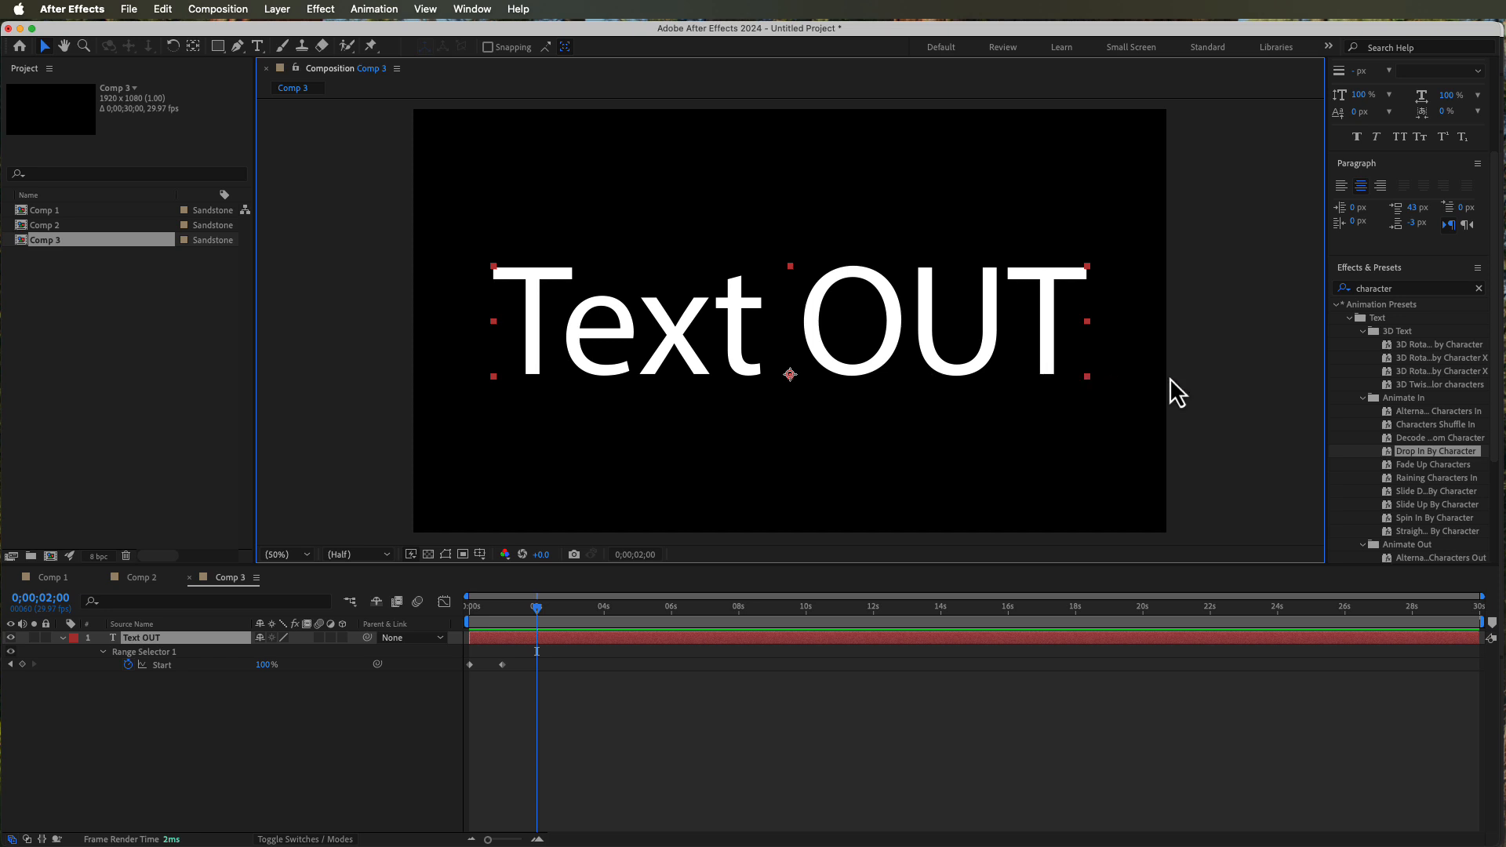
click(1219, 371)
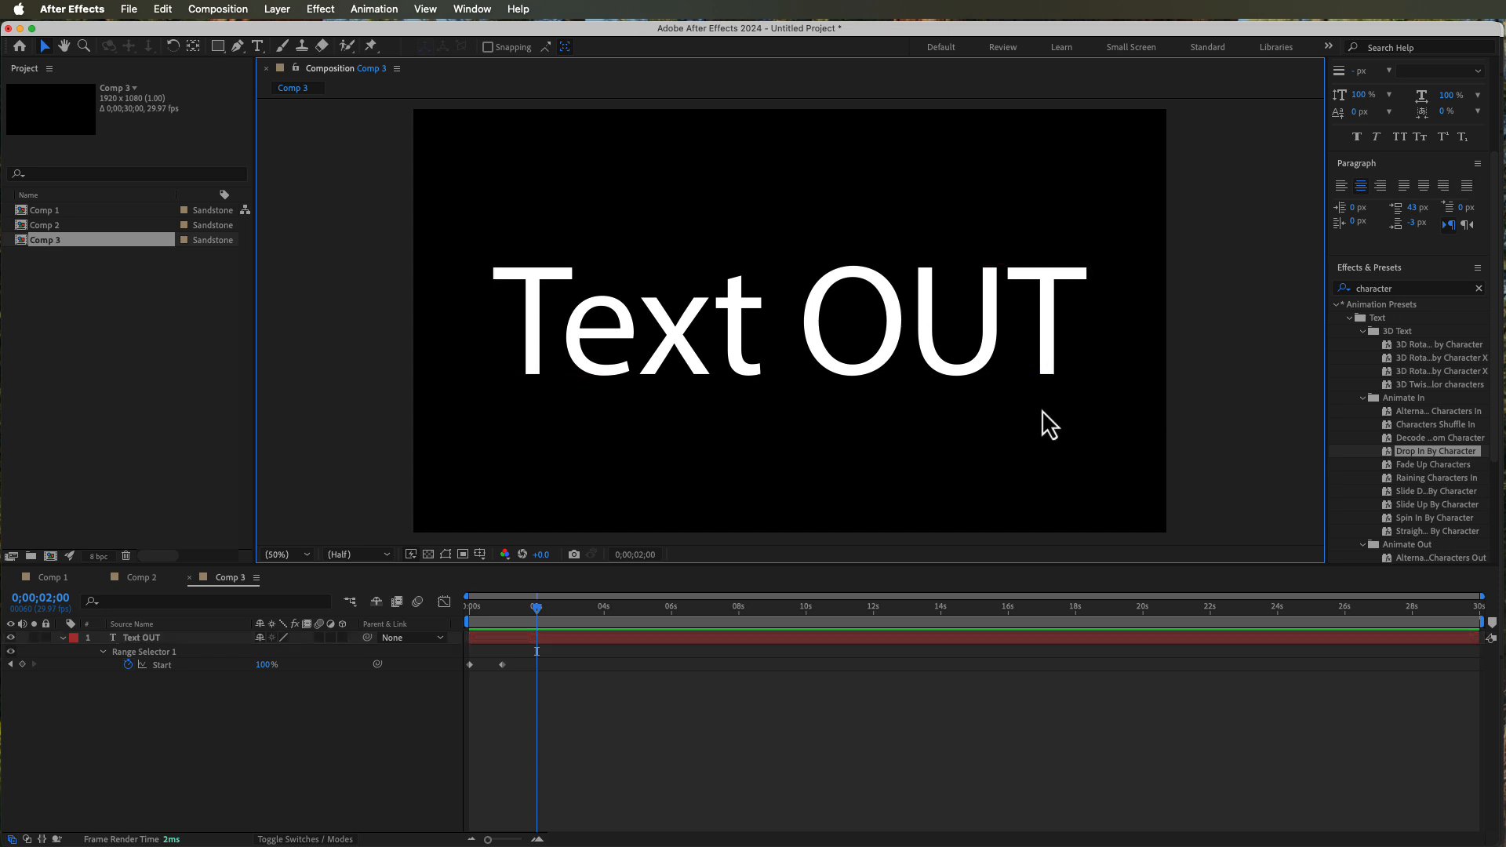
click(938, 370)
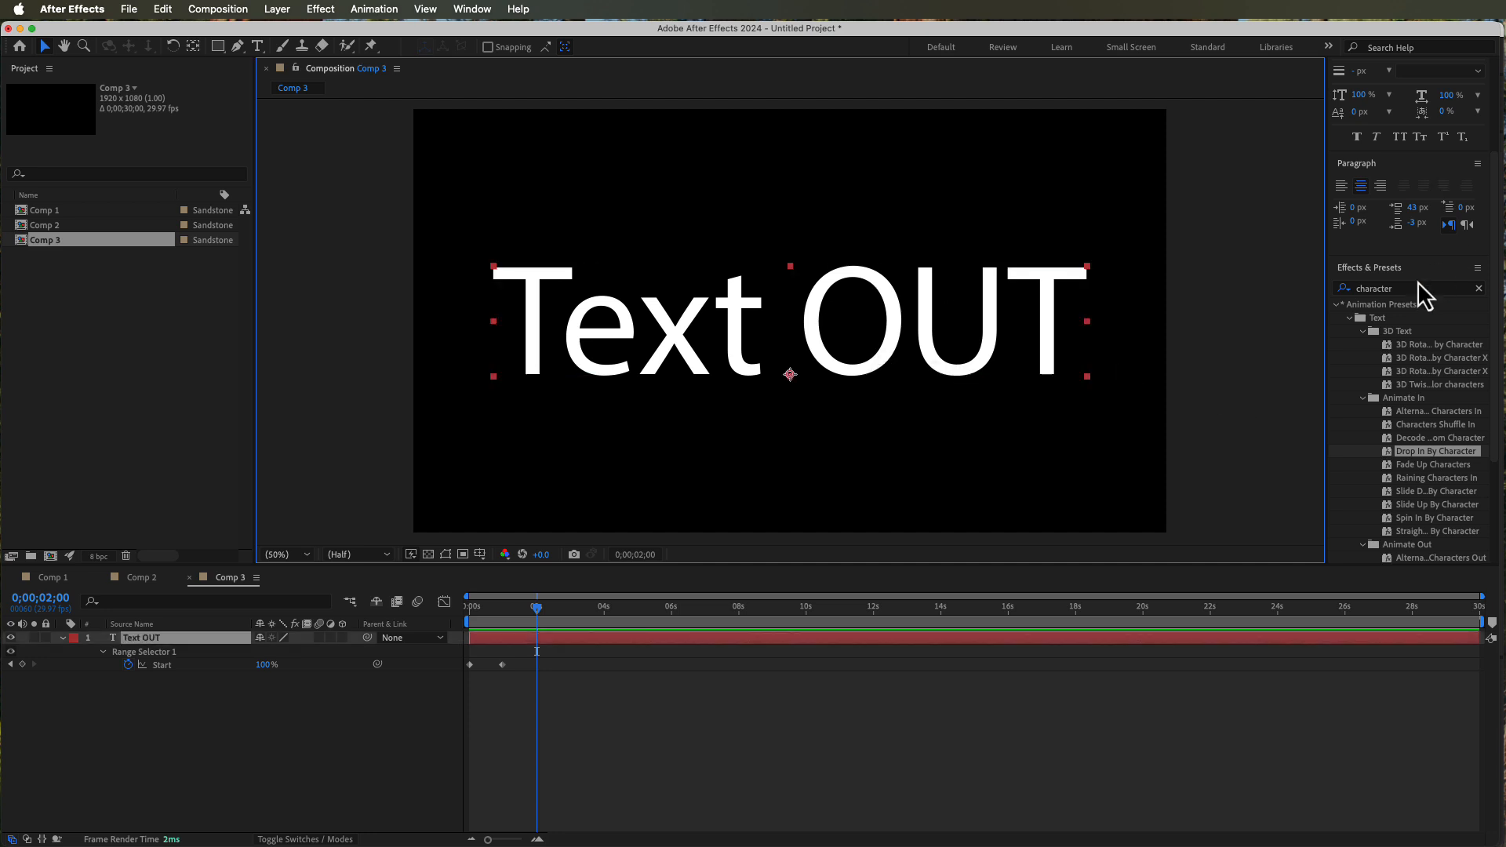
click(1401, 289)
text(w)
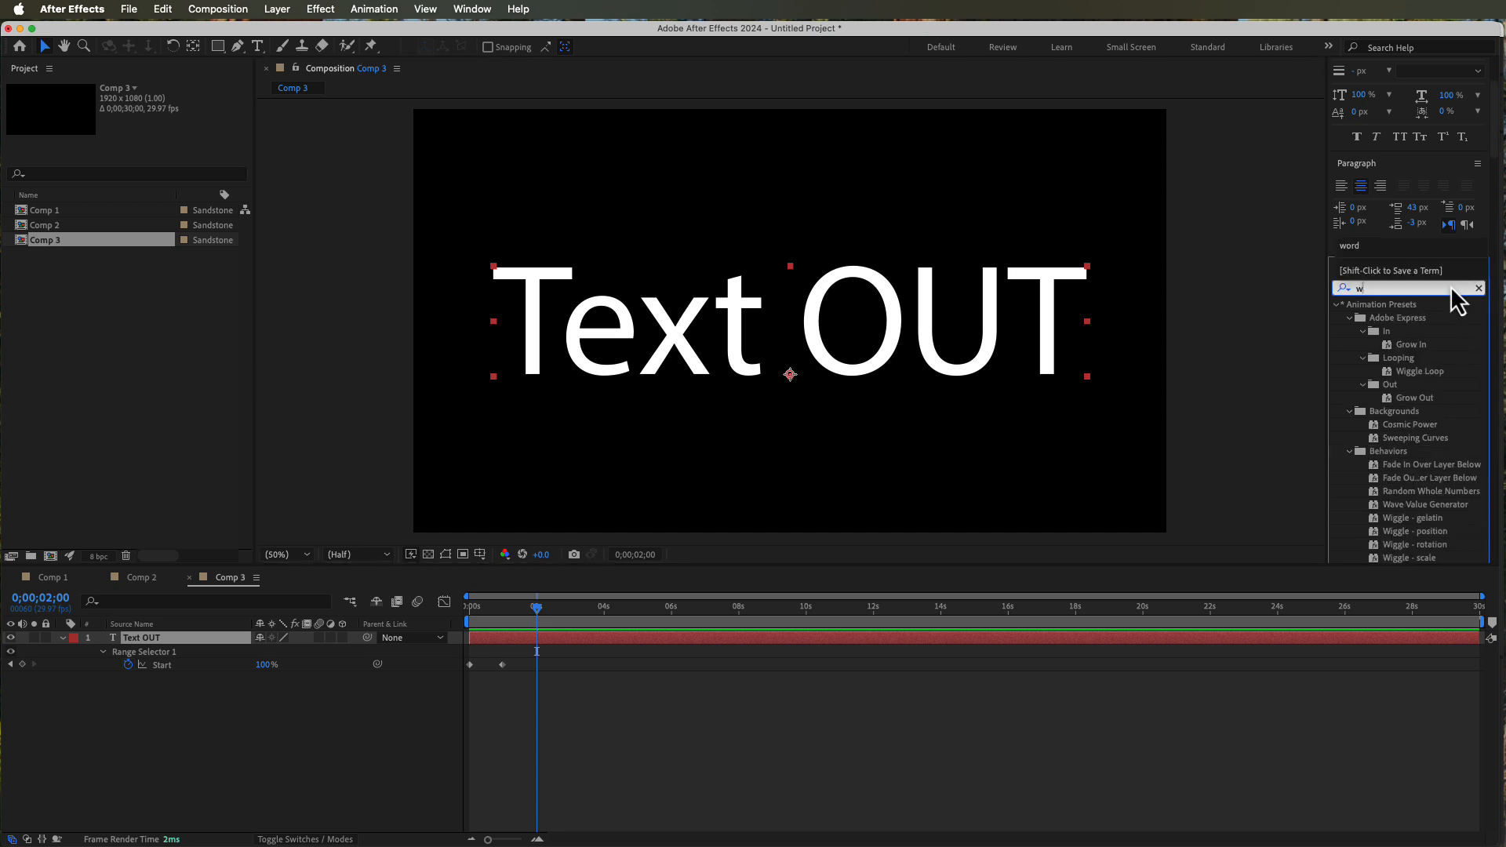
text(ord)
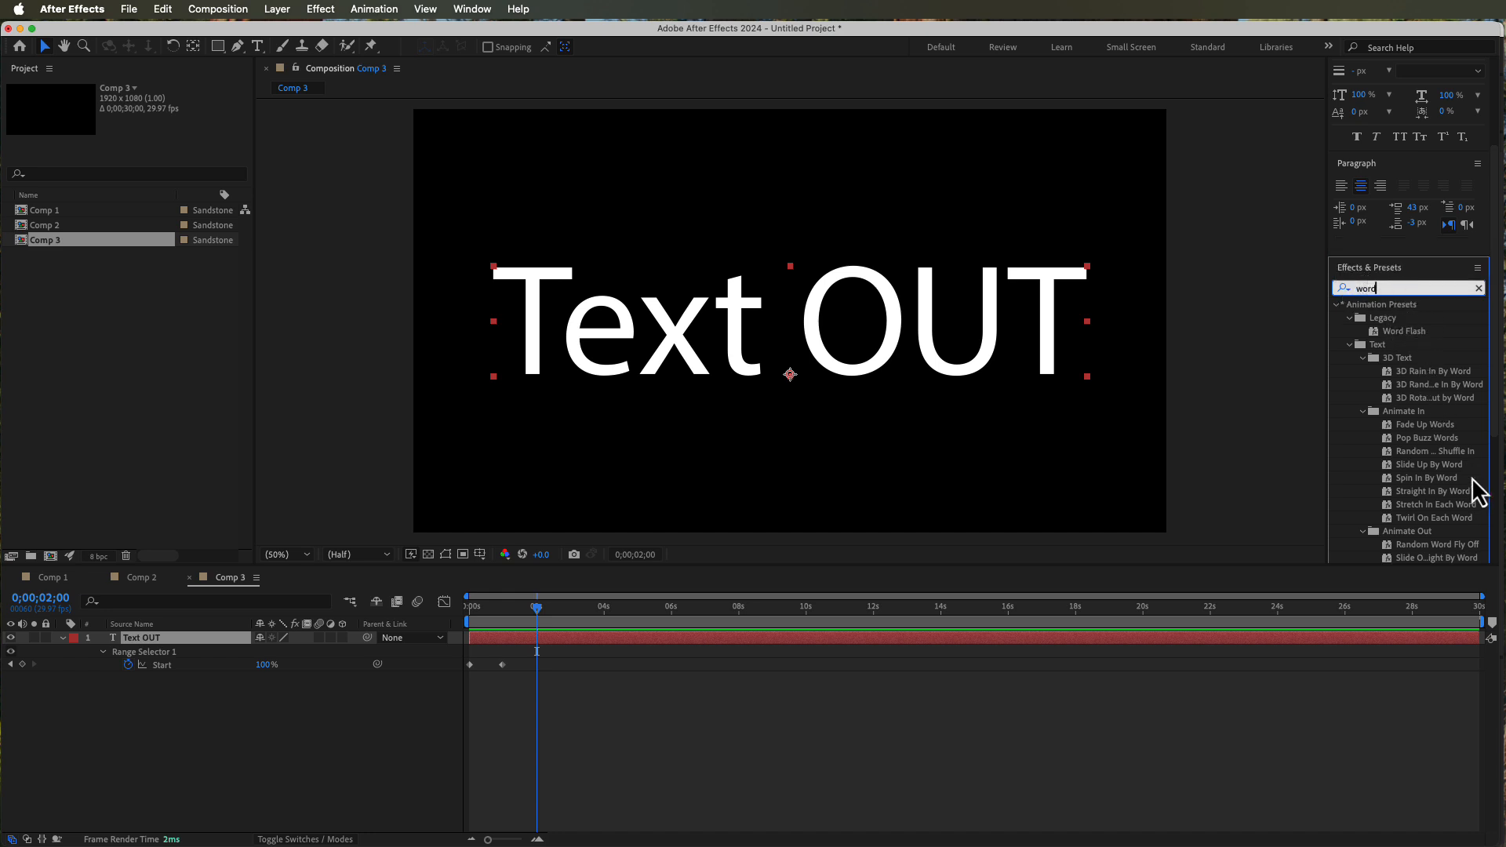
scroll(1428, 477, down, 2)
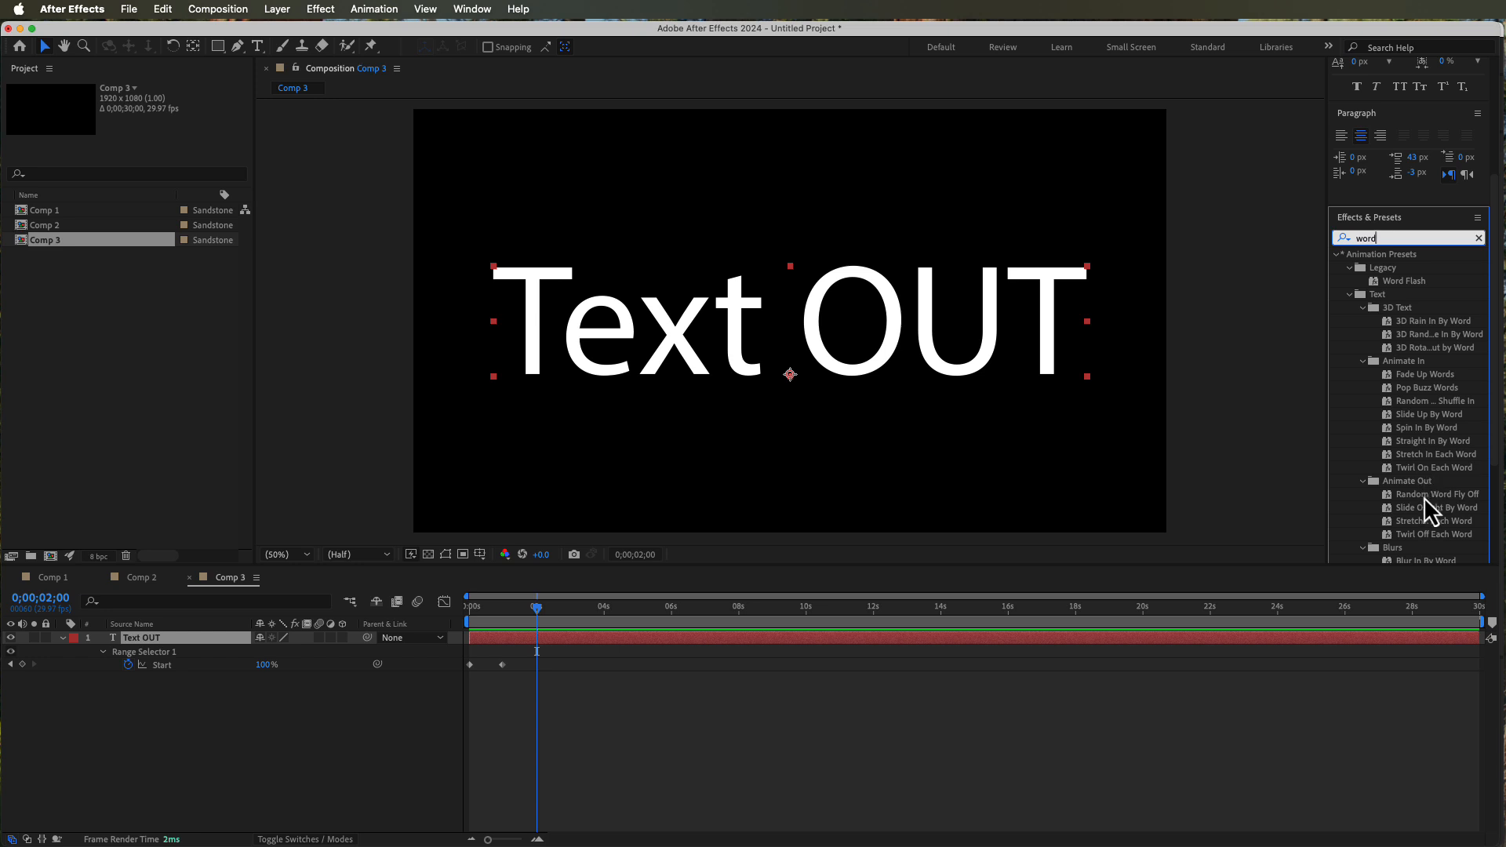
scroll(1424, 496, down, 4)
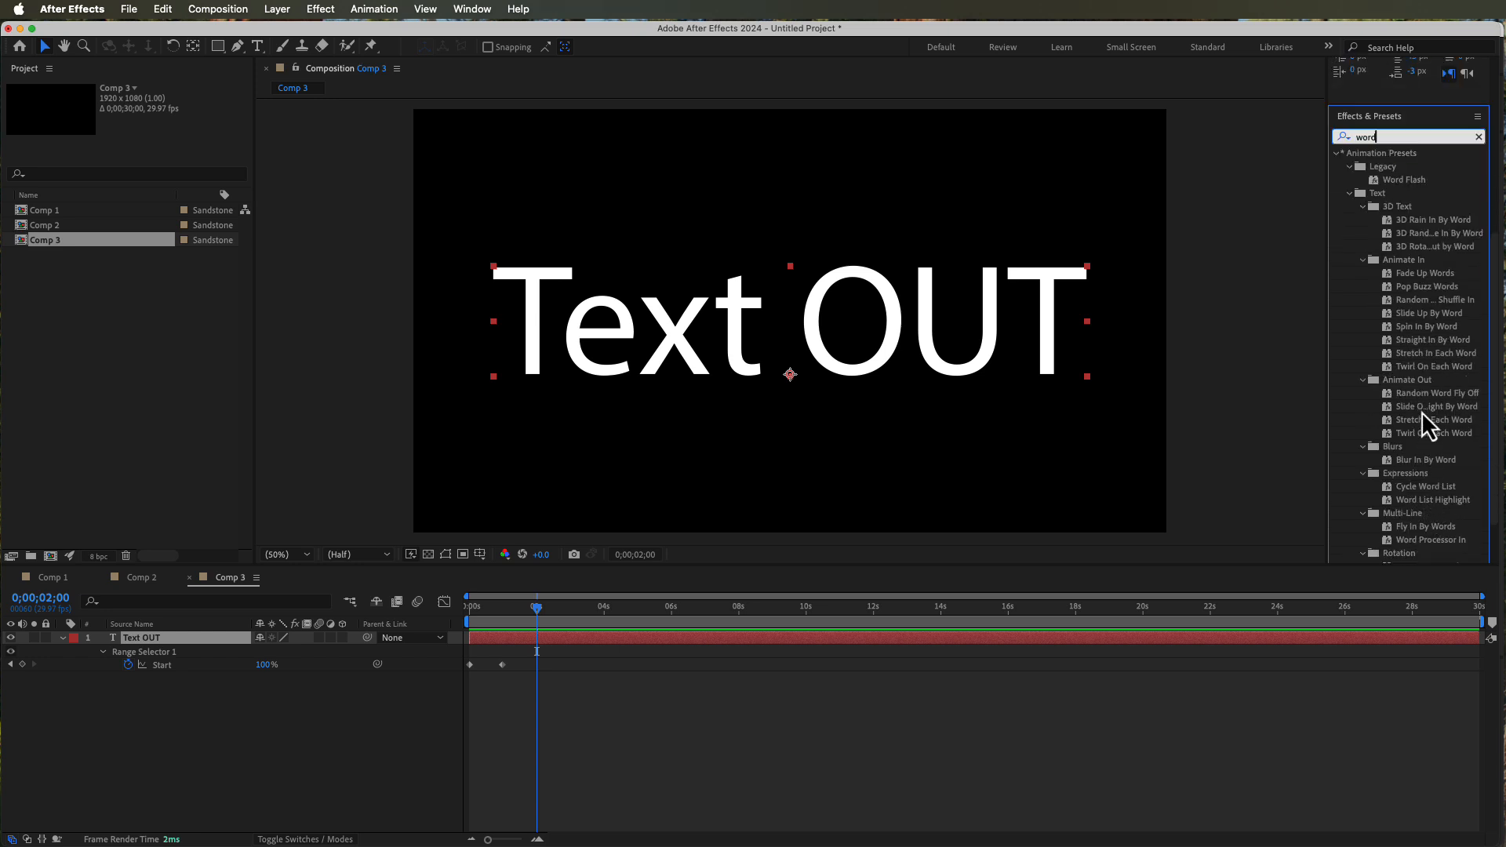
drag(1435, 408, 862, 351)
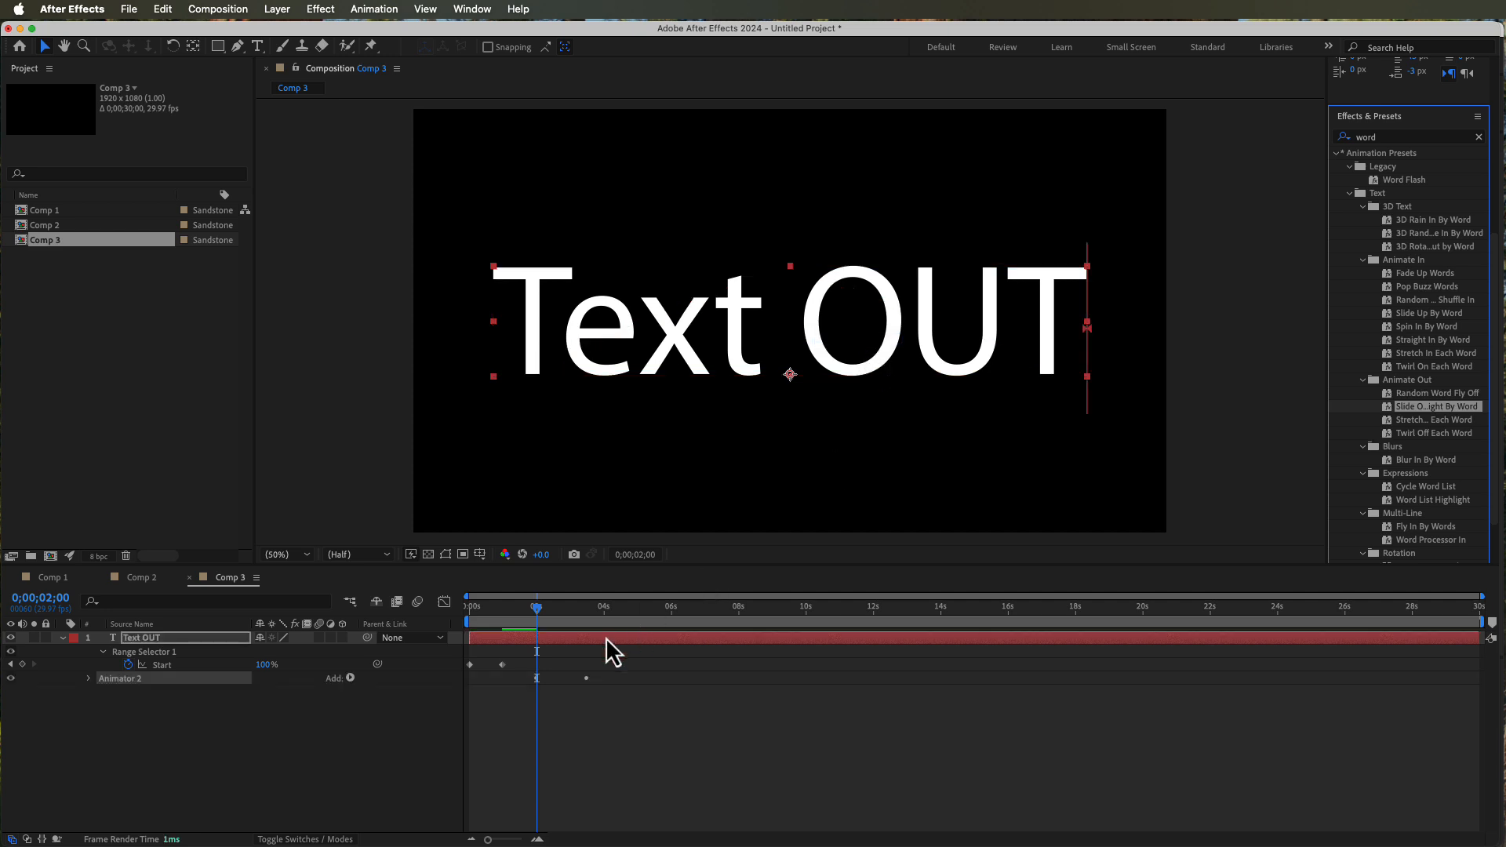
- Check the slide-out, reveal the Text OUT layer's keyframes and move the second slide-out Start keyframe to about 2;24
drag(538, 615, 590, 636)
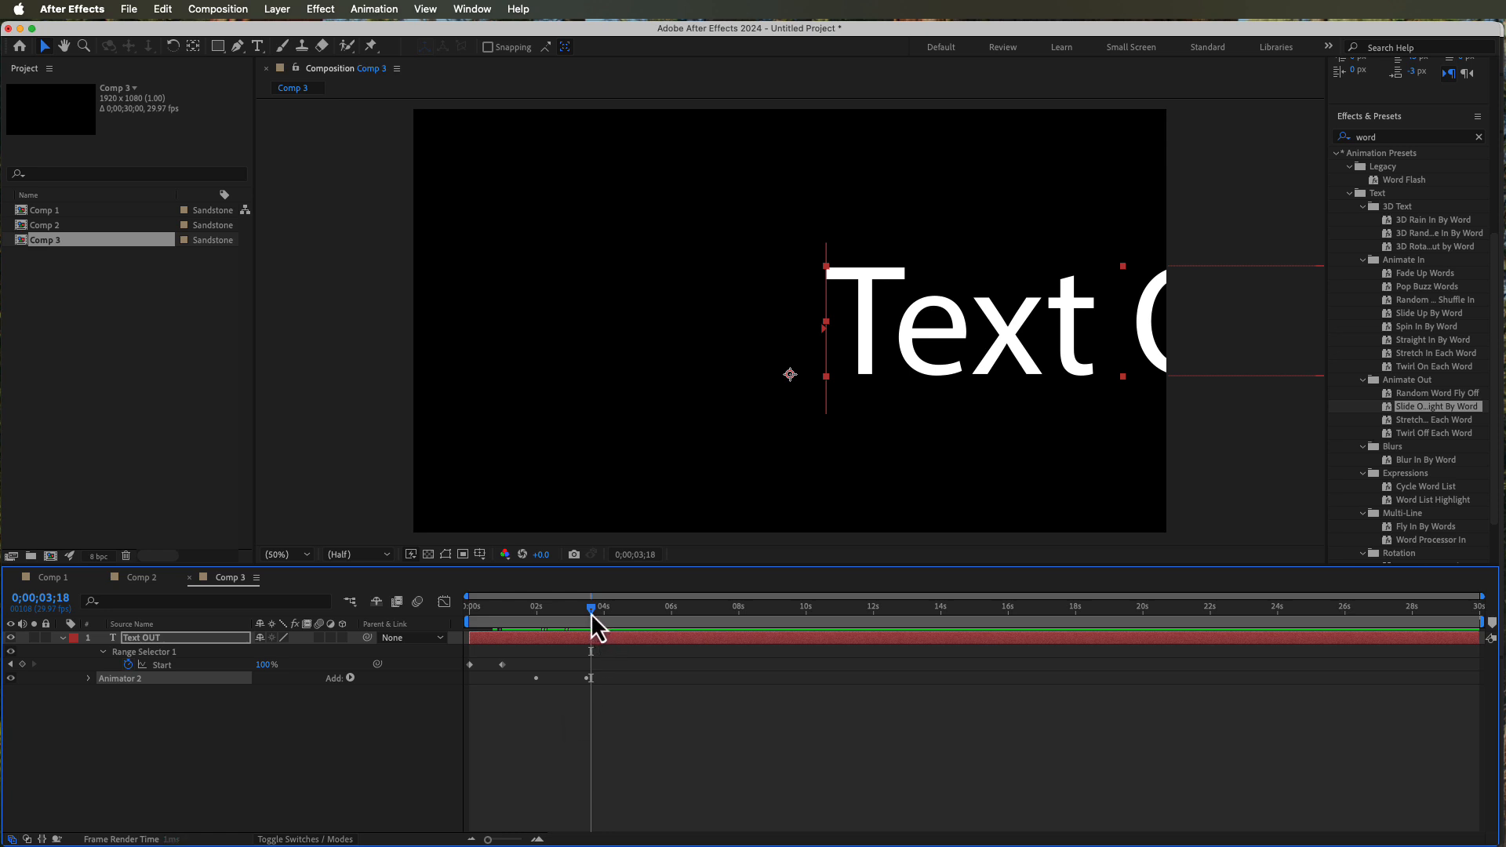
mouse_move(591, 614)
mouse_down()
mouse_move(511, 632)
mouse_move(591, 638)
mouse_up()
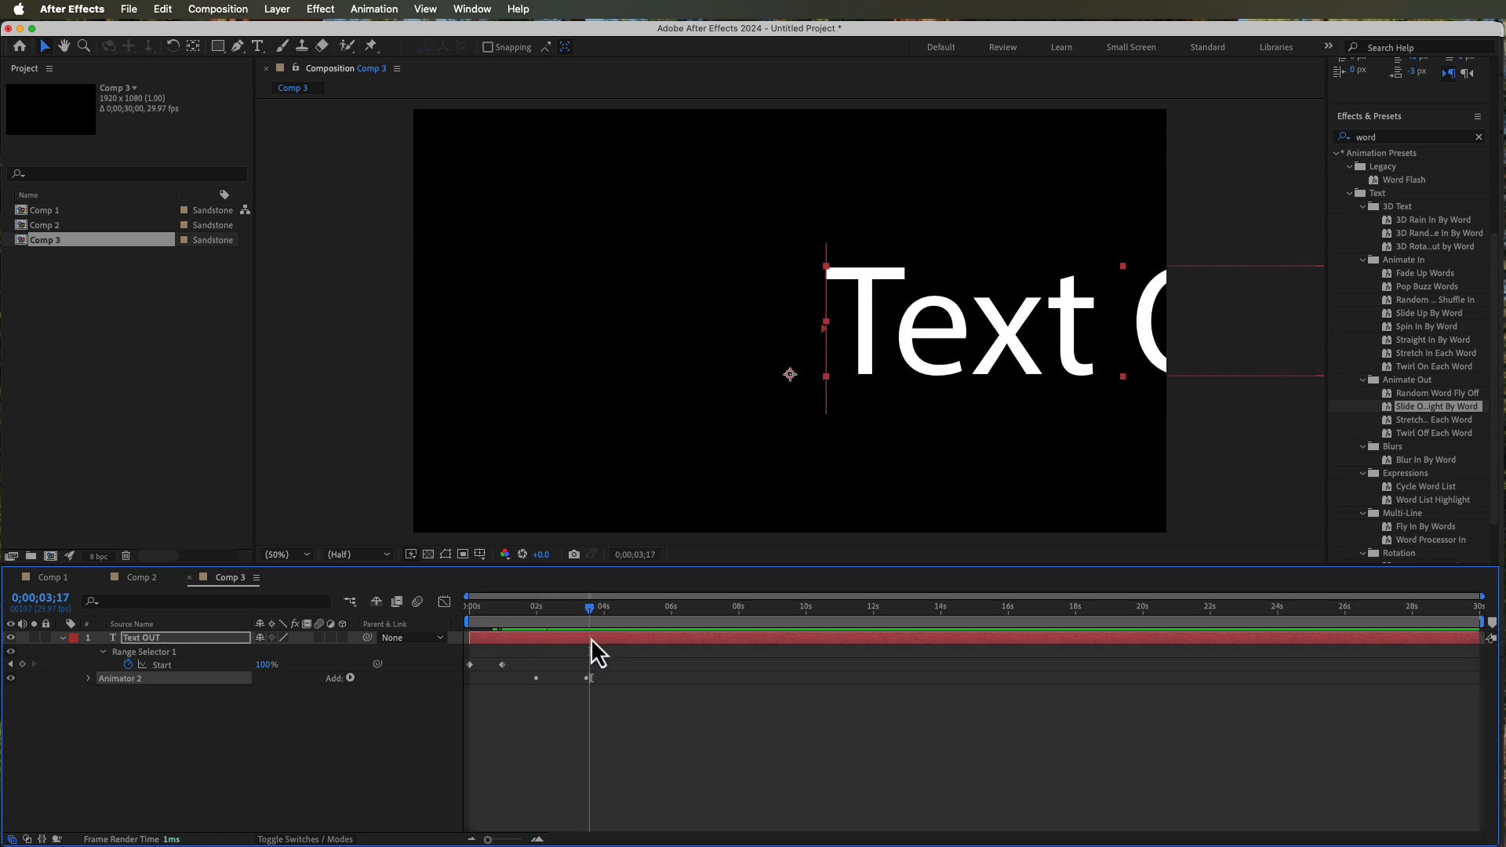
click(168, 640)
key(u)
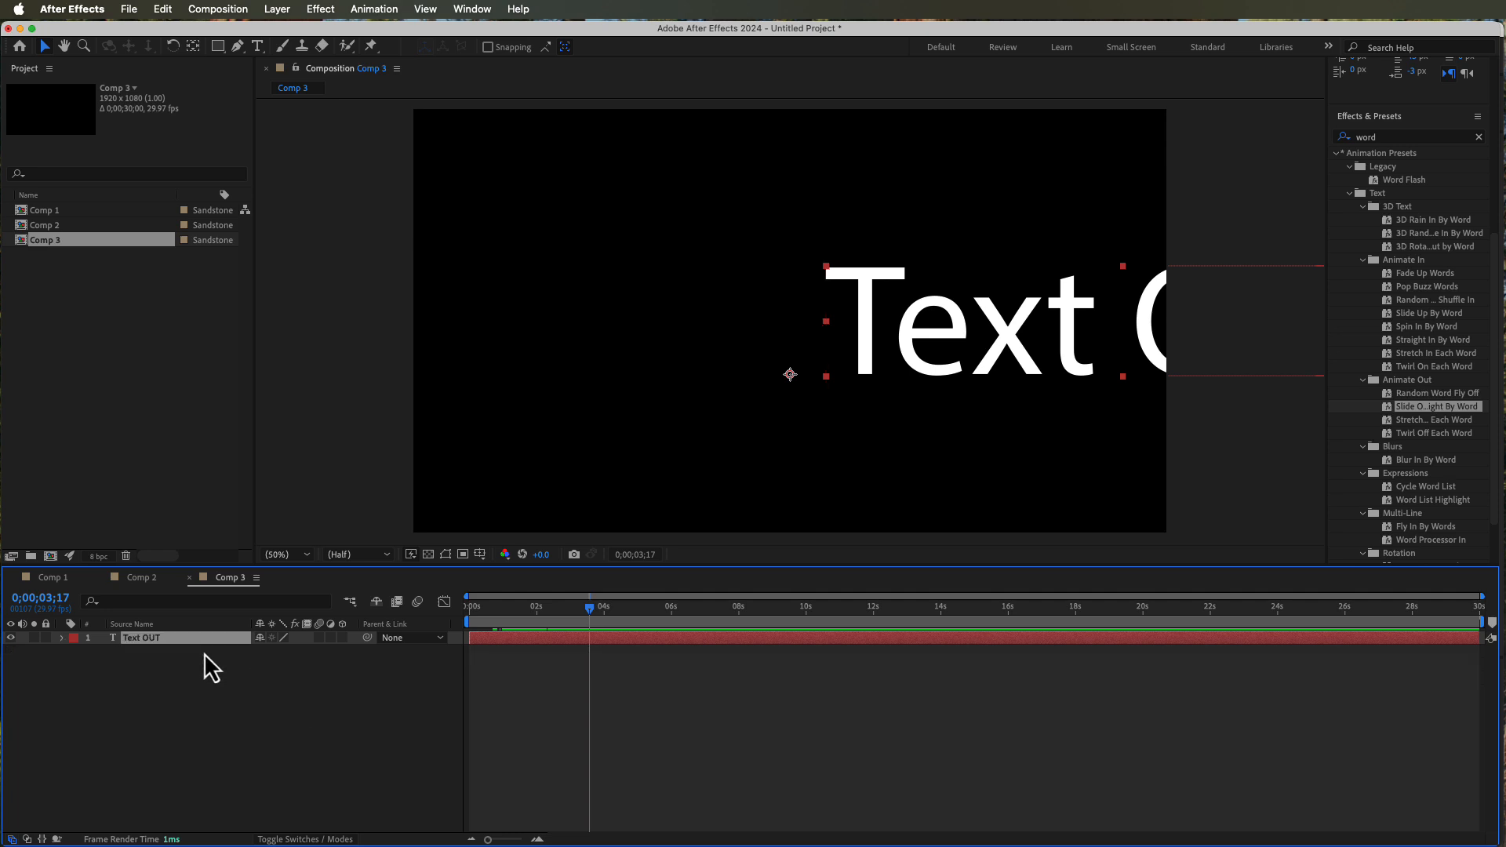
key(u)
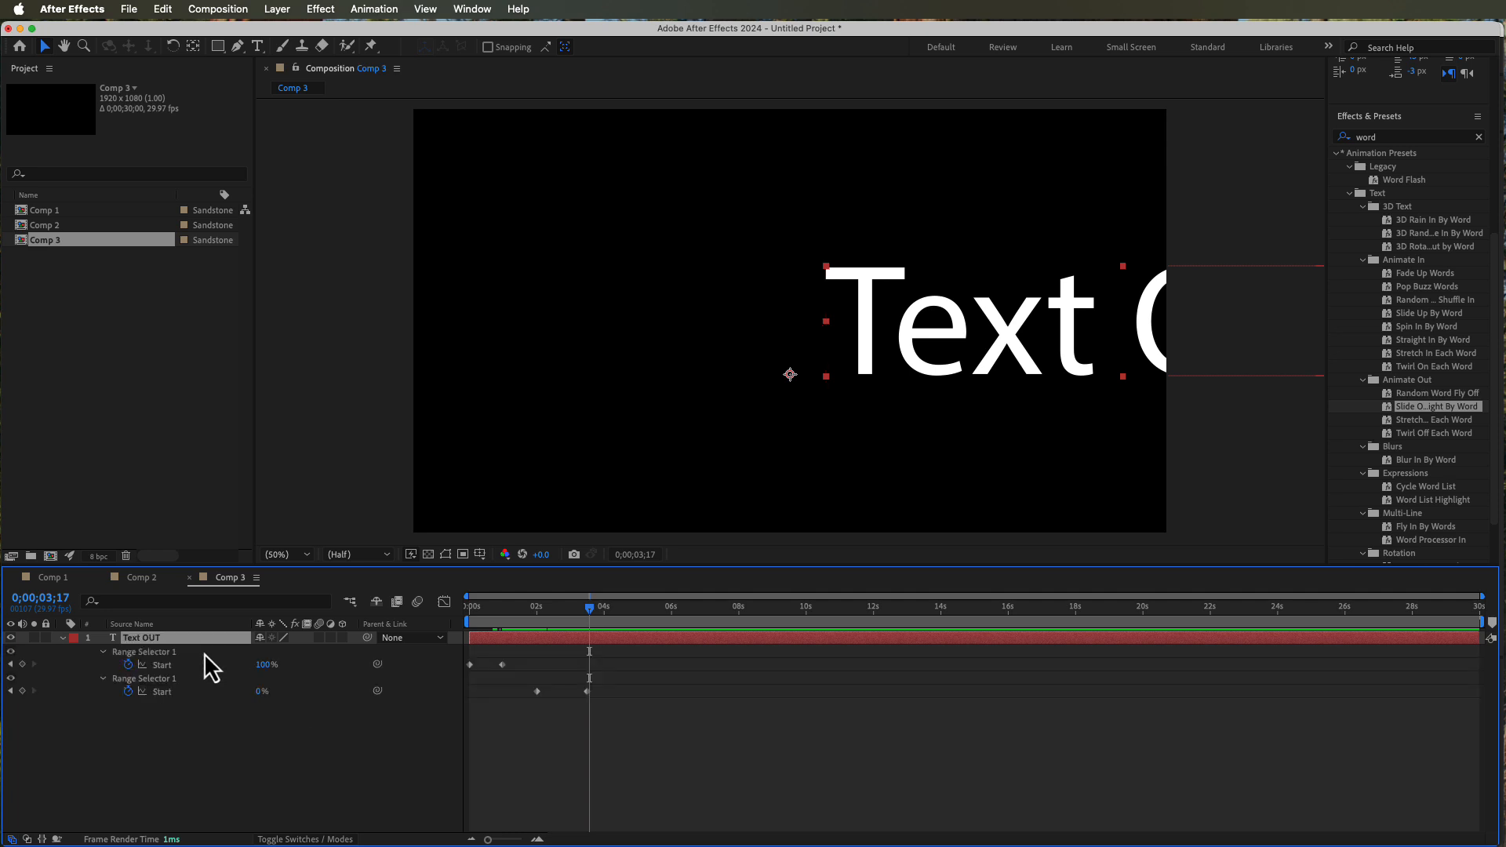
drag(582, 694, 561, 699)
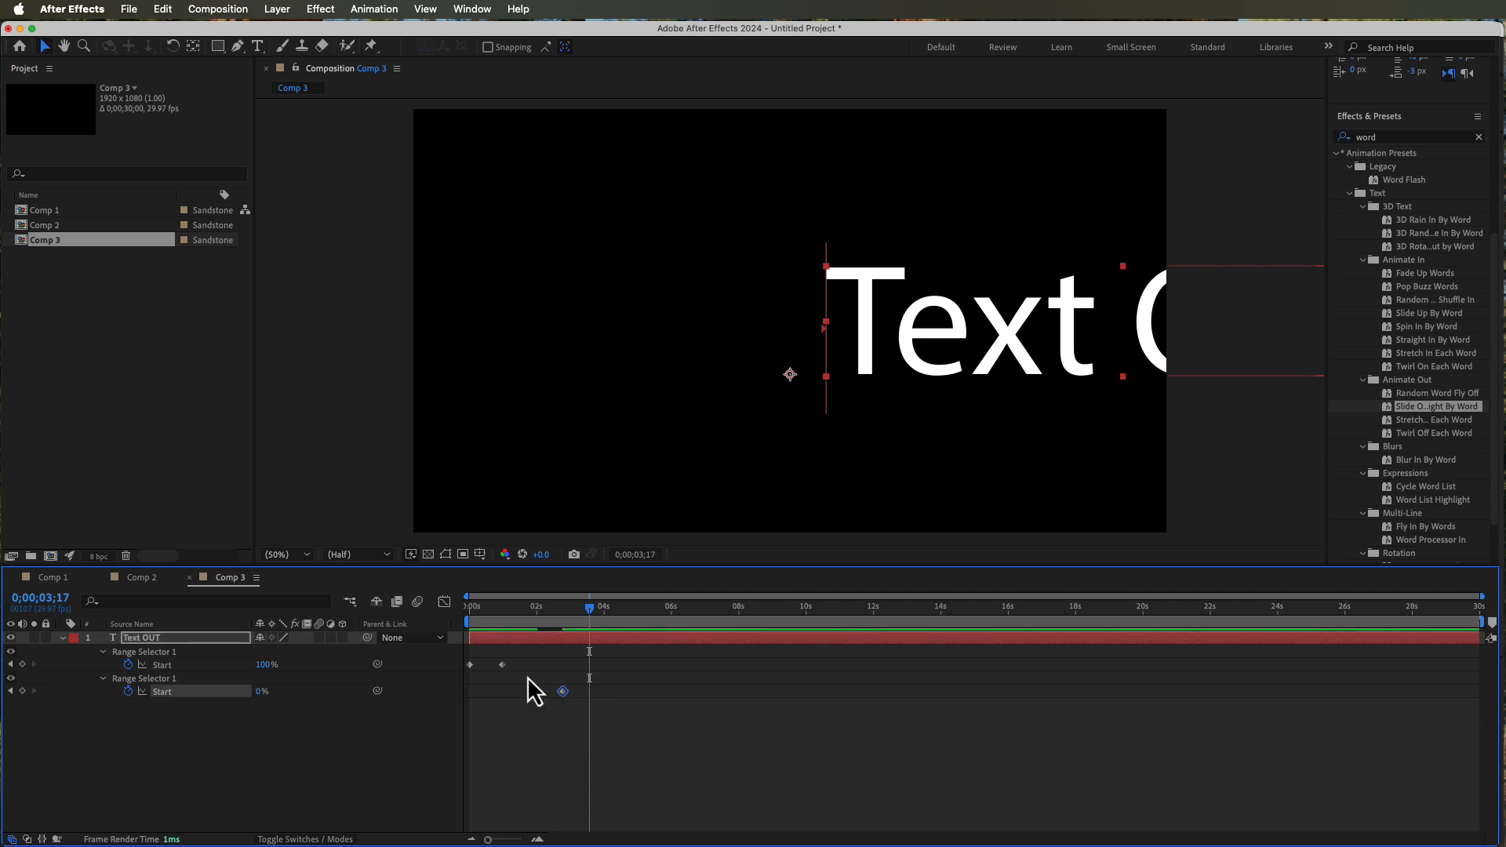
- End the work area at the last slide-out keyframe and preview the composition from its start with the layer deselected
drag(589, 609, 564, 624)
key(n)
key(Home)
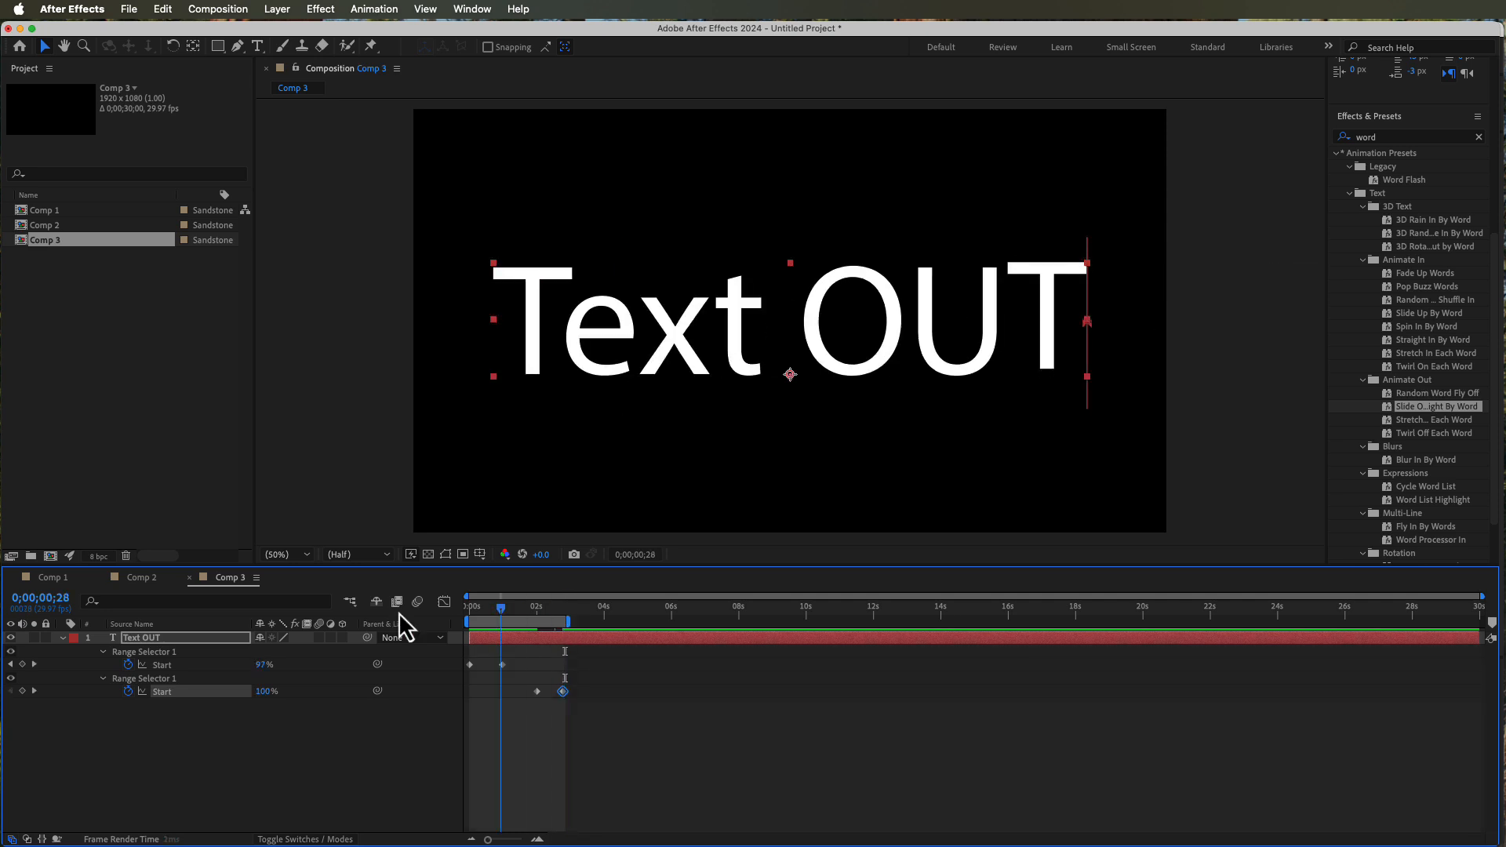
click(623, 782)
key(space)
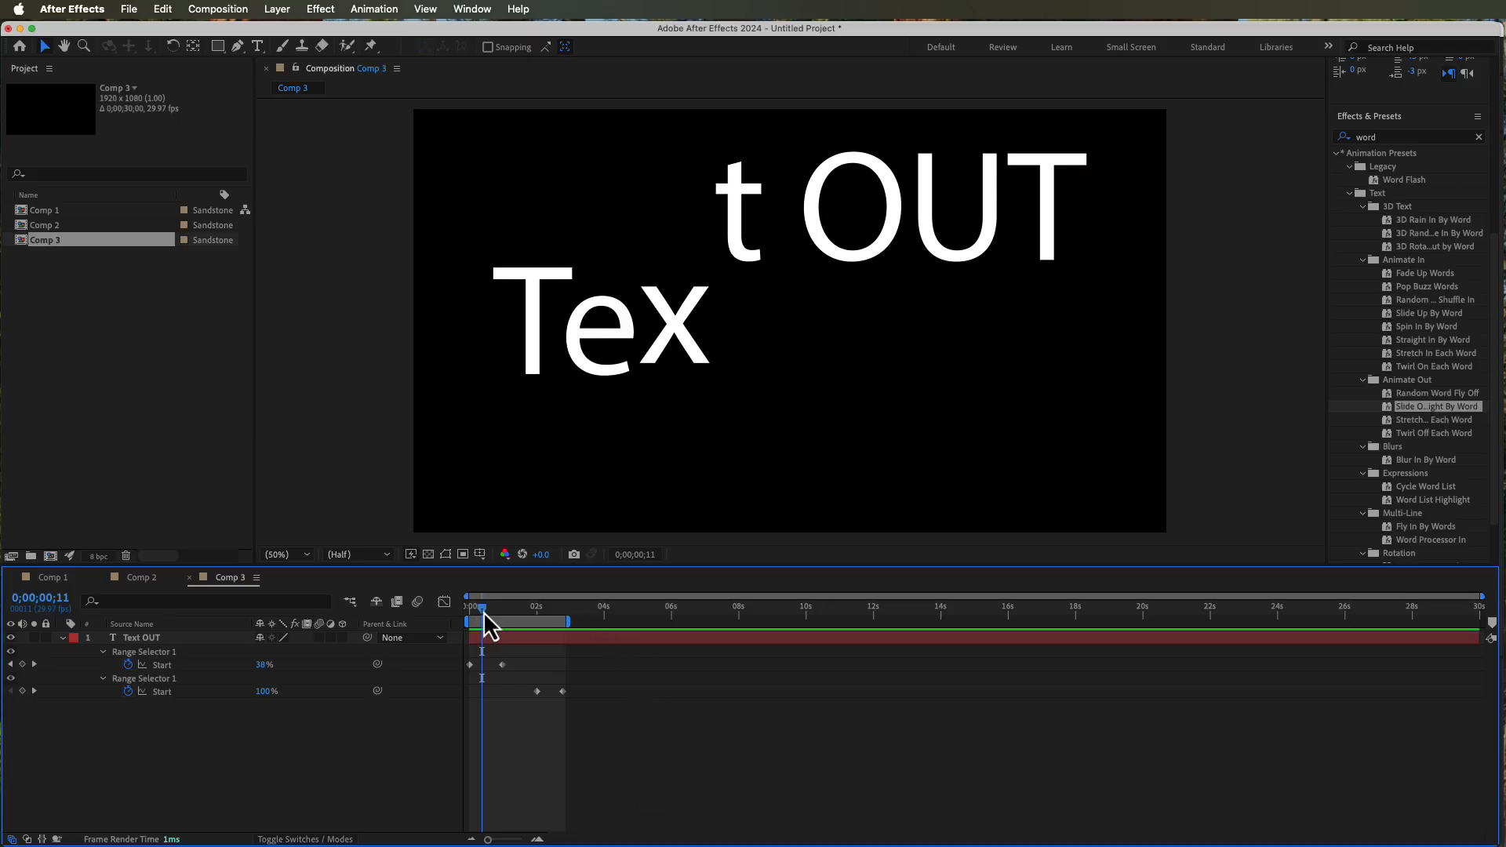
- At 0 seconds, expand the Text OUT layer's modified properties and set Animator 1's Position to 0.0, -697.0
drag(483, 614, 470, 615)
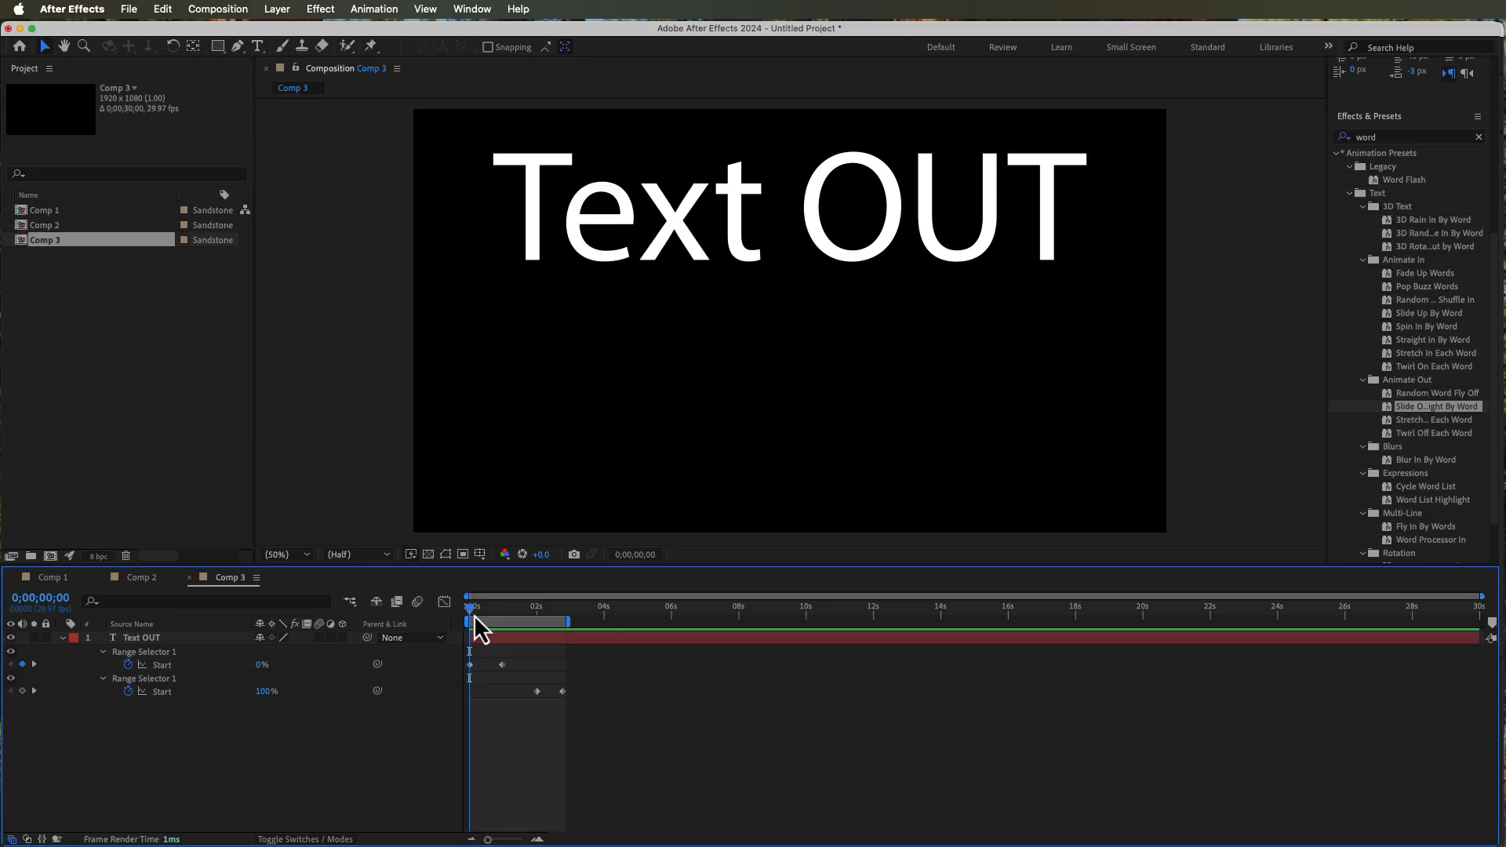
click(64, 640)
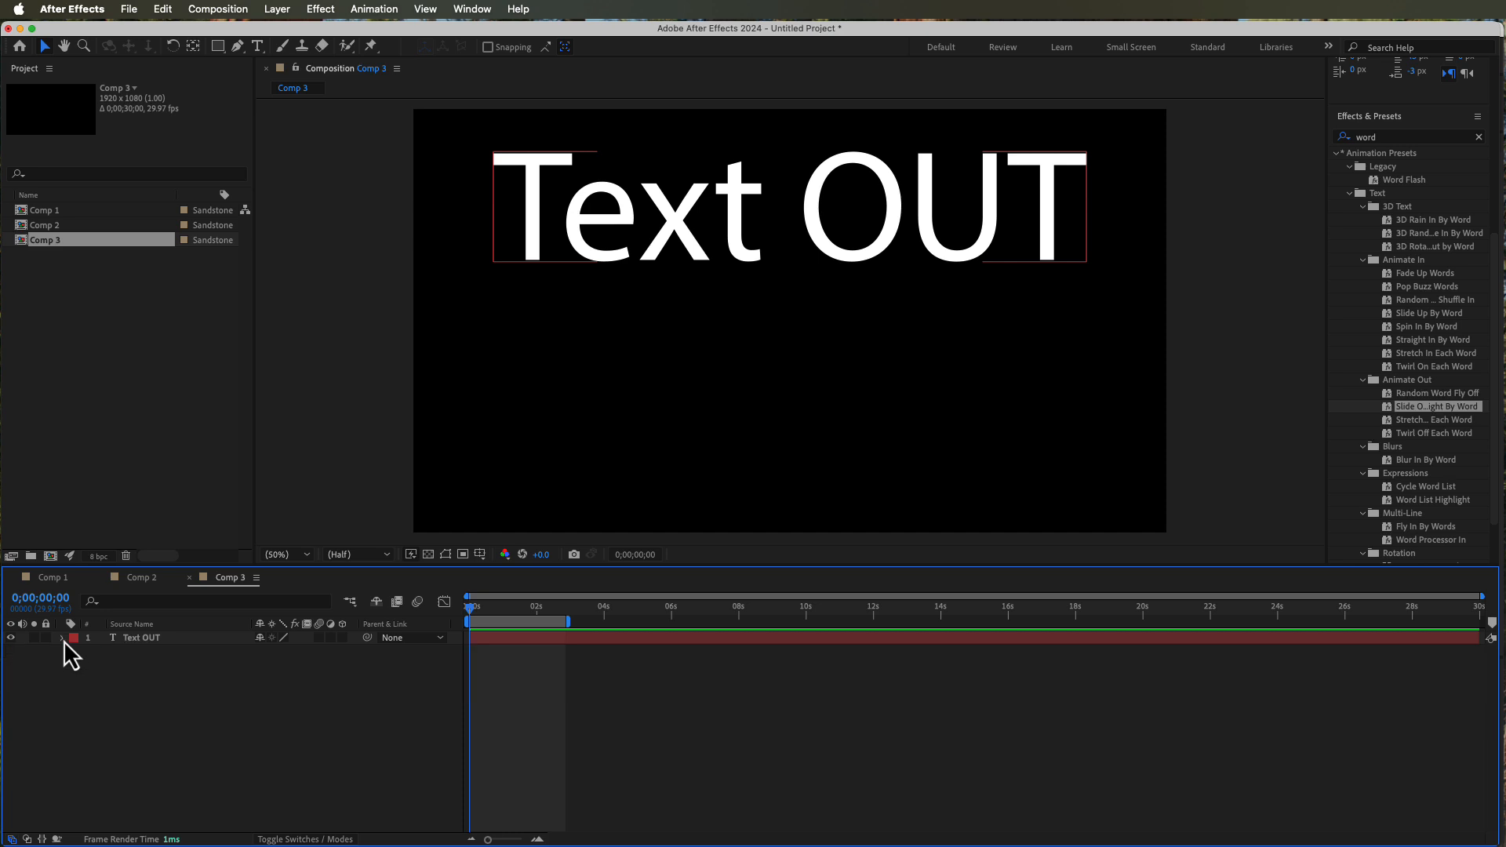
click(185, 643)
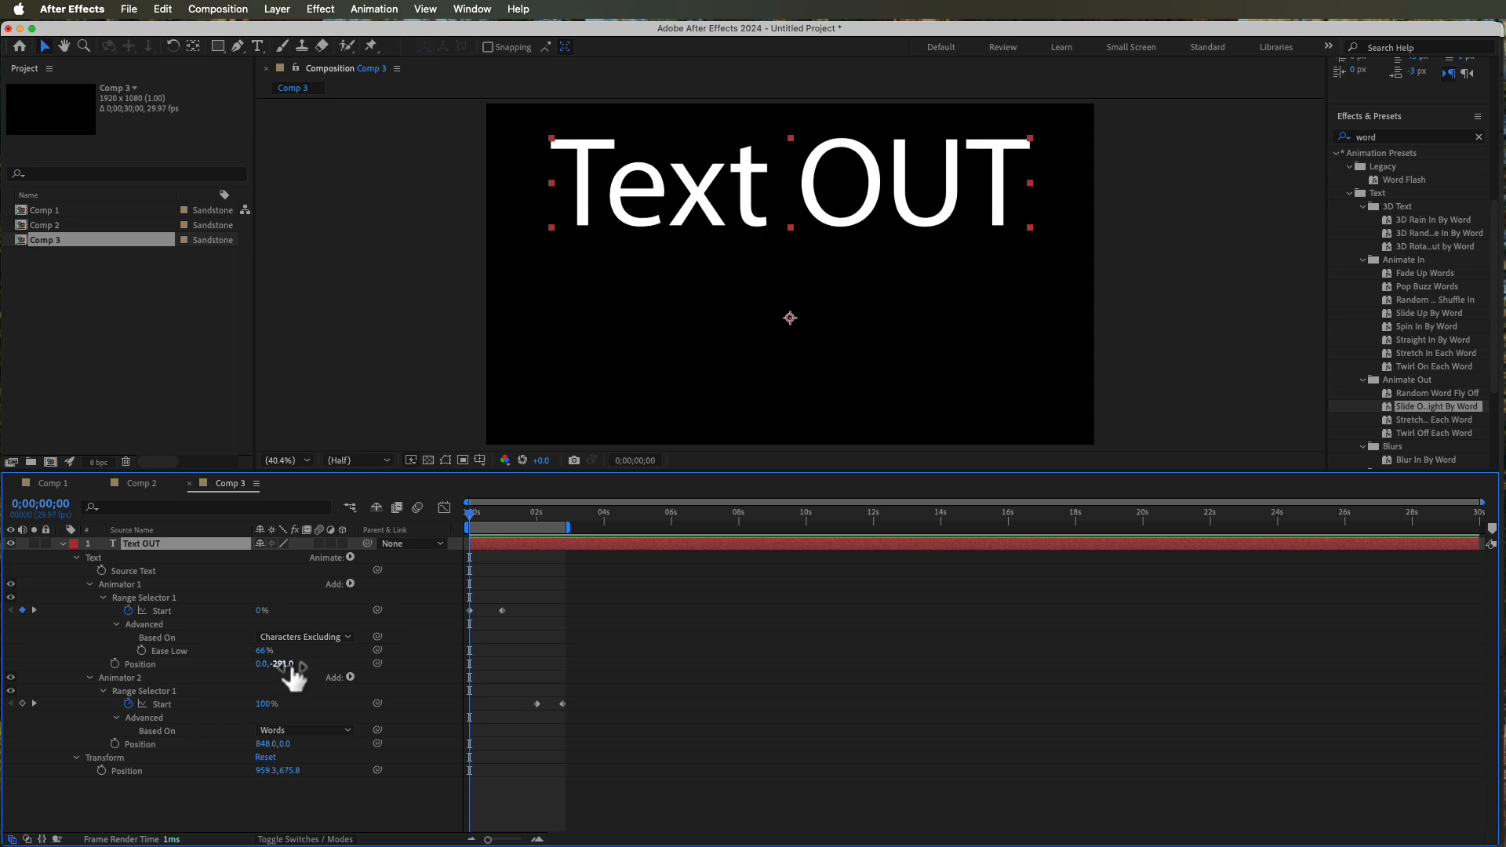
drag(286, 666, 6, 632)
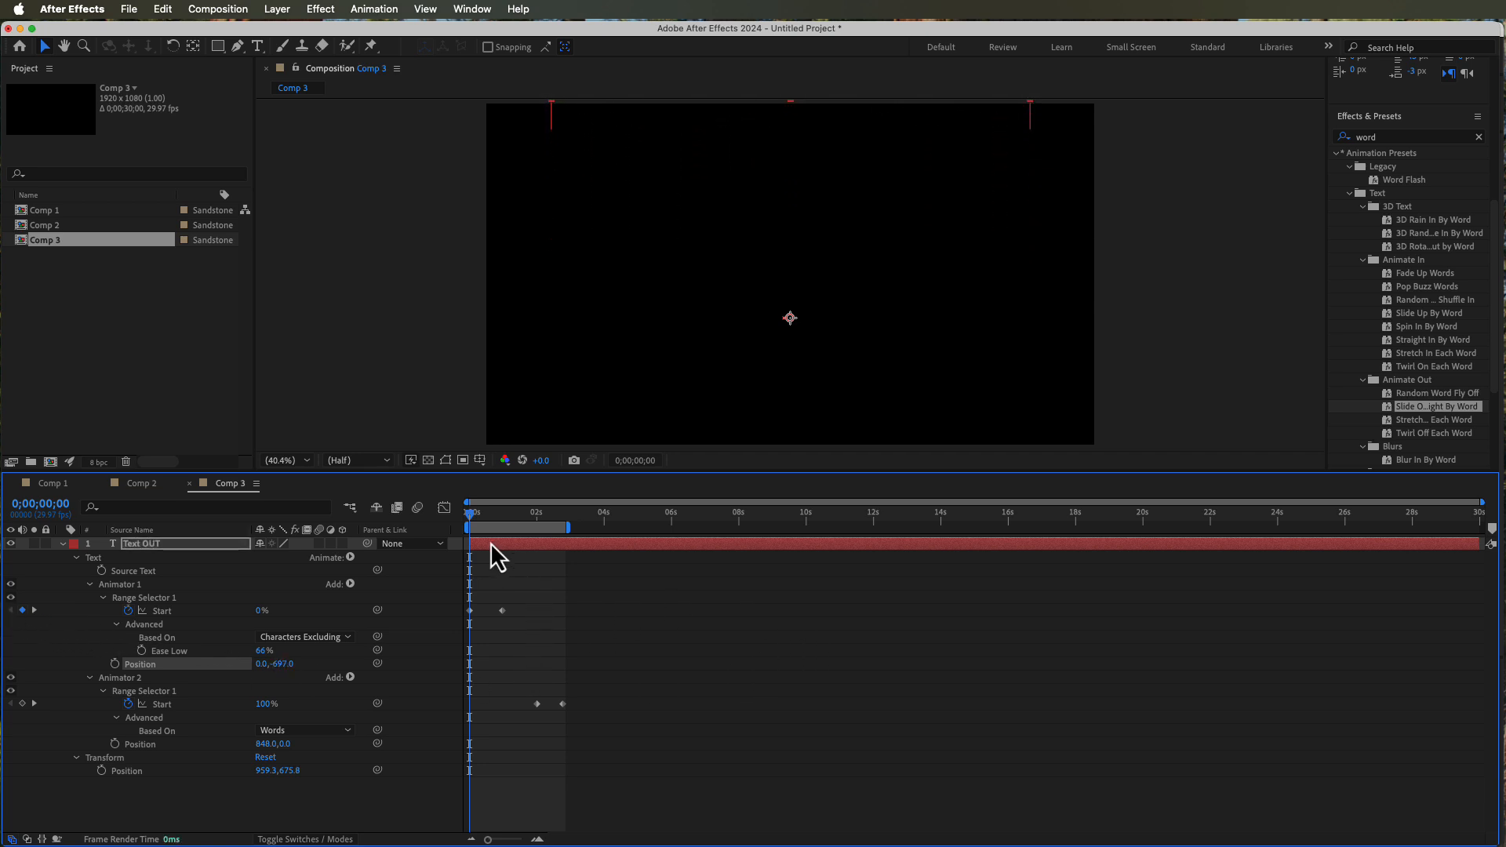
- At the last slide-out keyframe, around 0;00;02;24, set Animator 2's Position to 1738.0, 0.0
drag(471, 518, 565, 582)
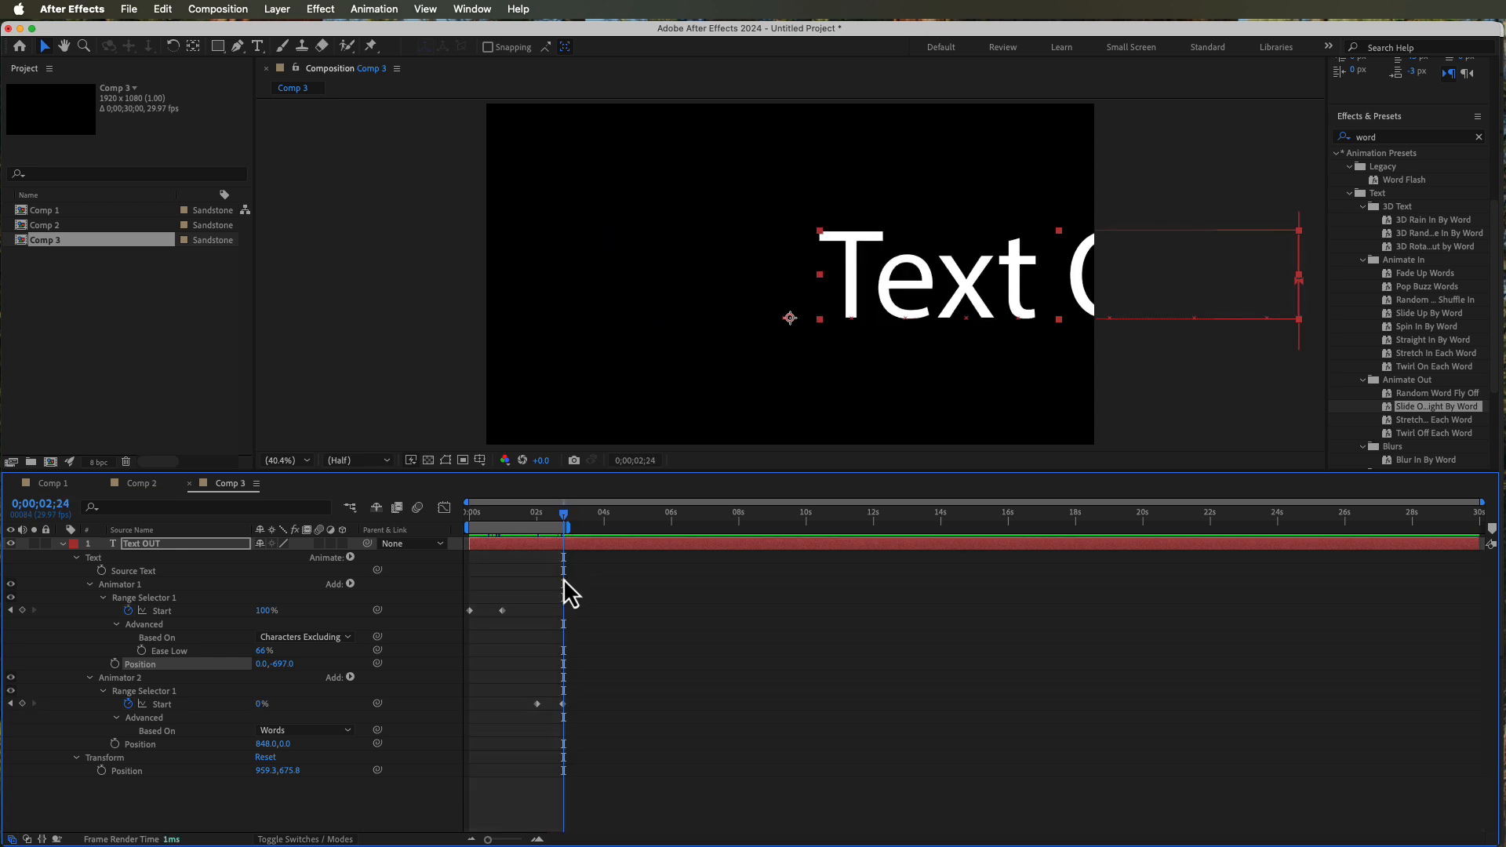
click(564, 709)
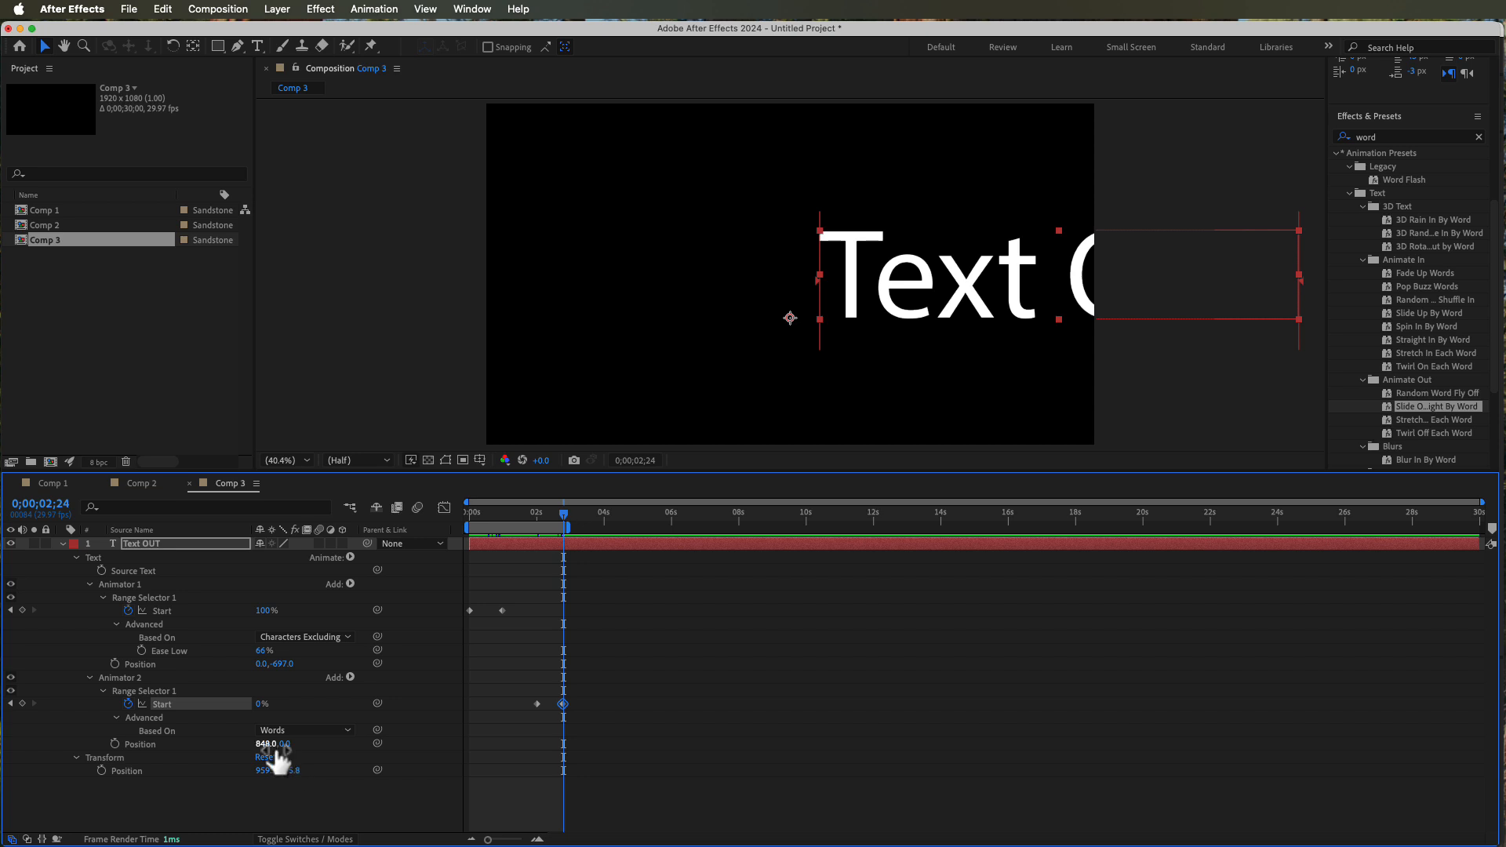
drag(265, 745, 438, 753)
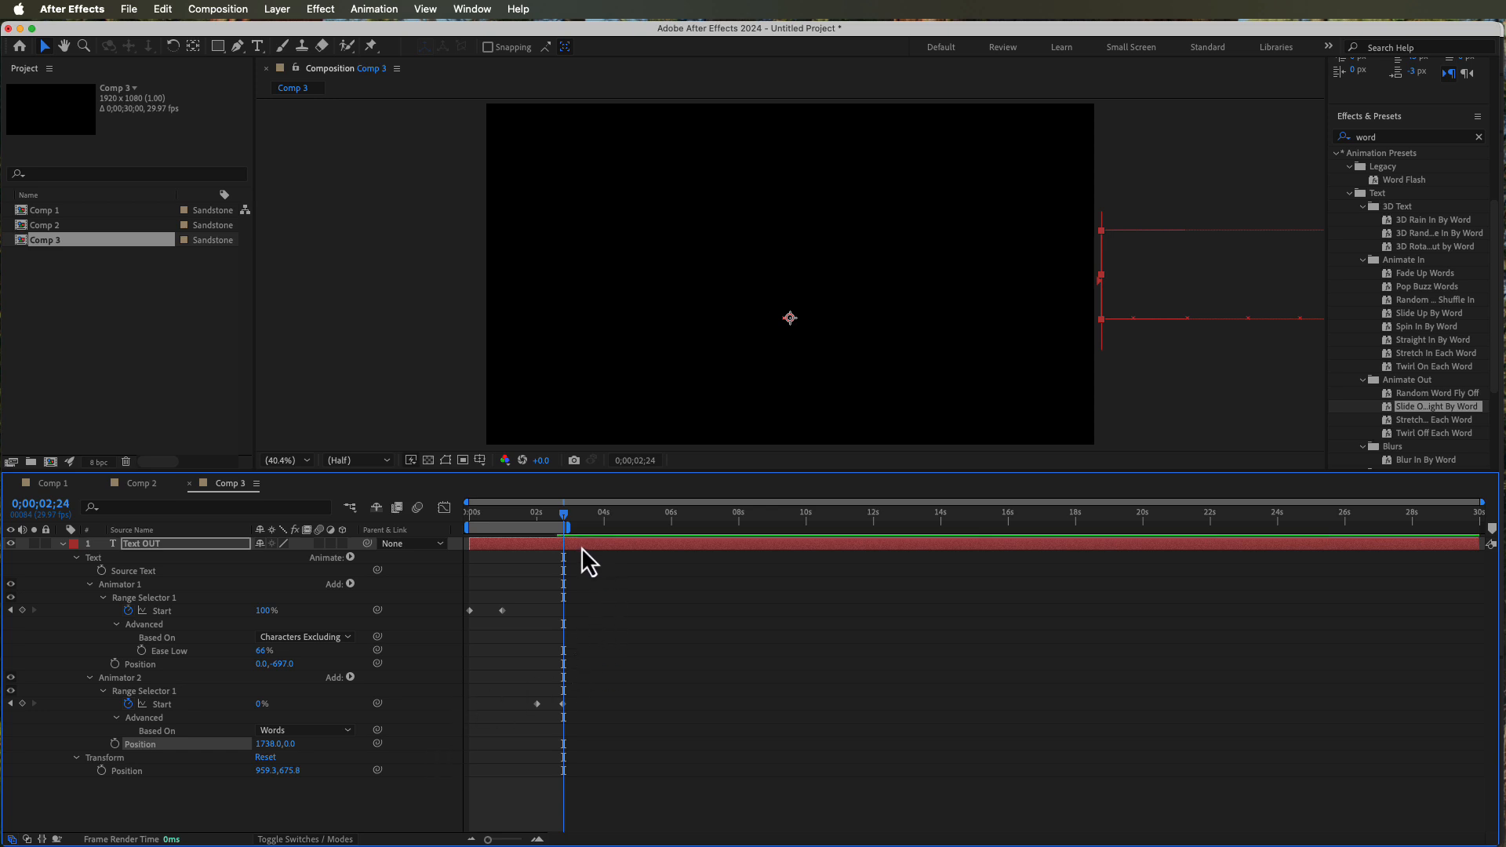
- Return to 0 seconds and preview the complete drop-in and slide-out animation
drag(567, 521, 369, 547)
key(Caps_Lock)
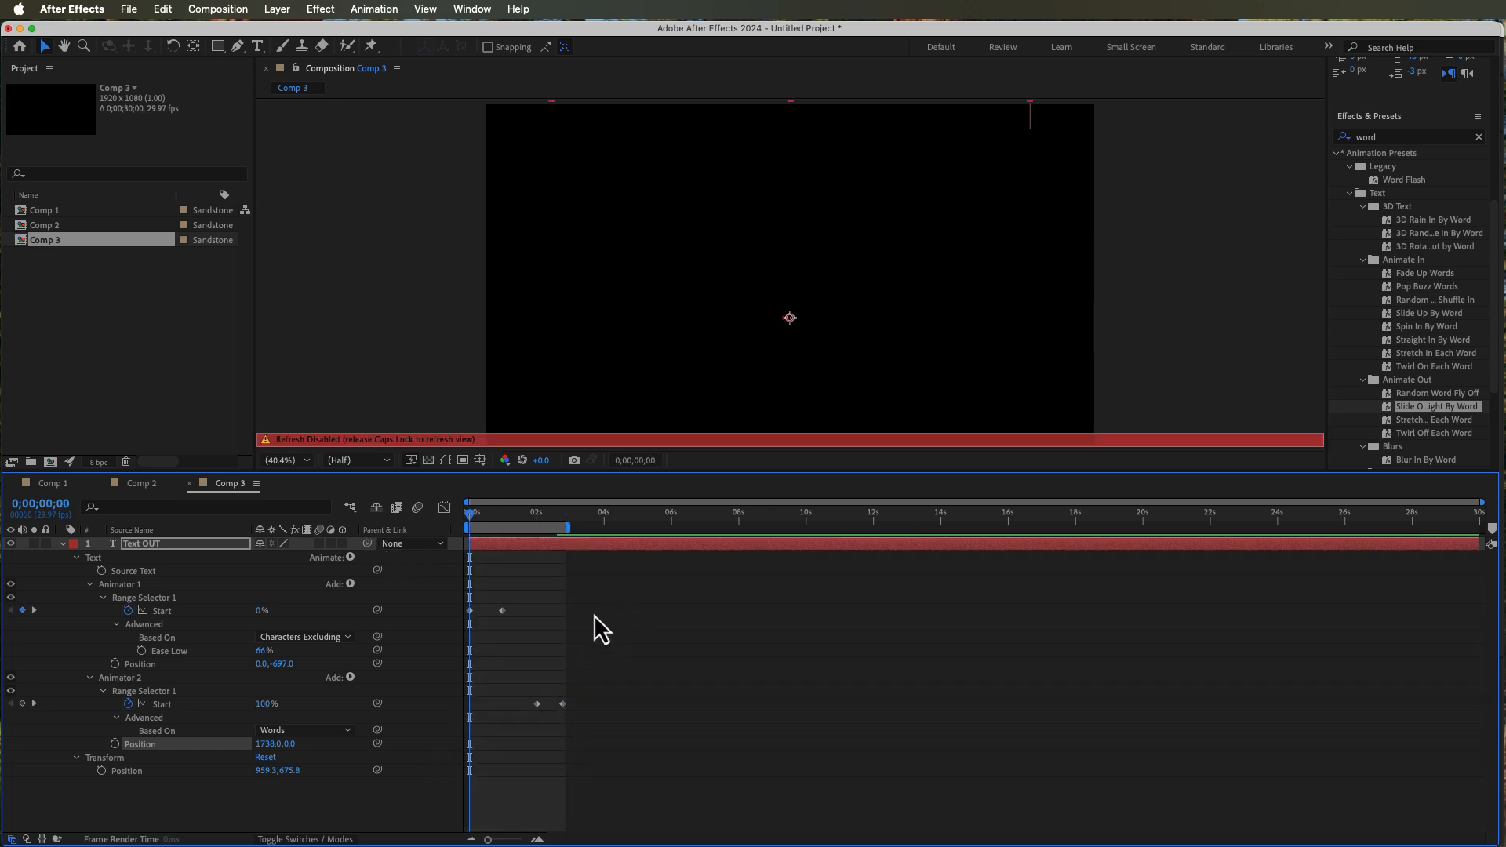
key(Caps_Lock)
key(space)
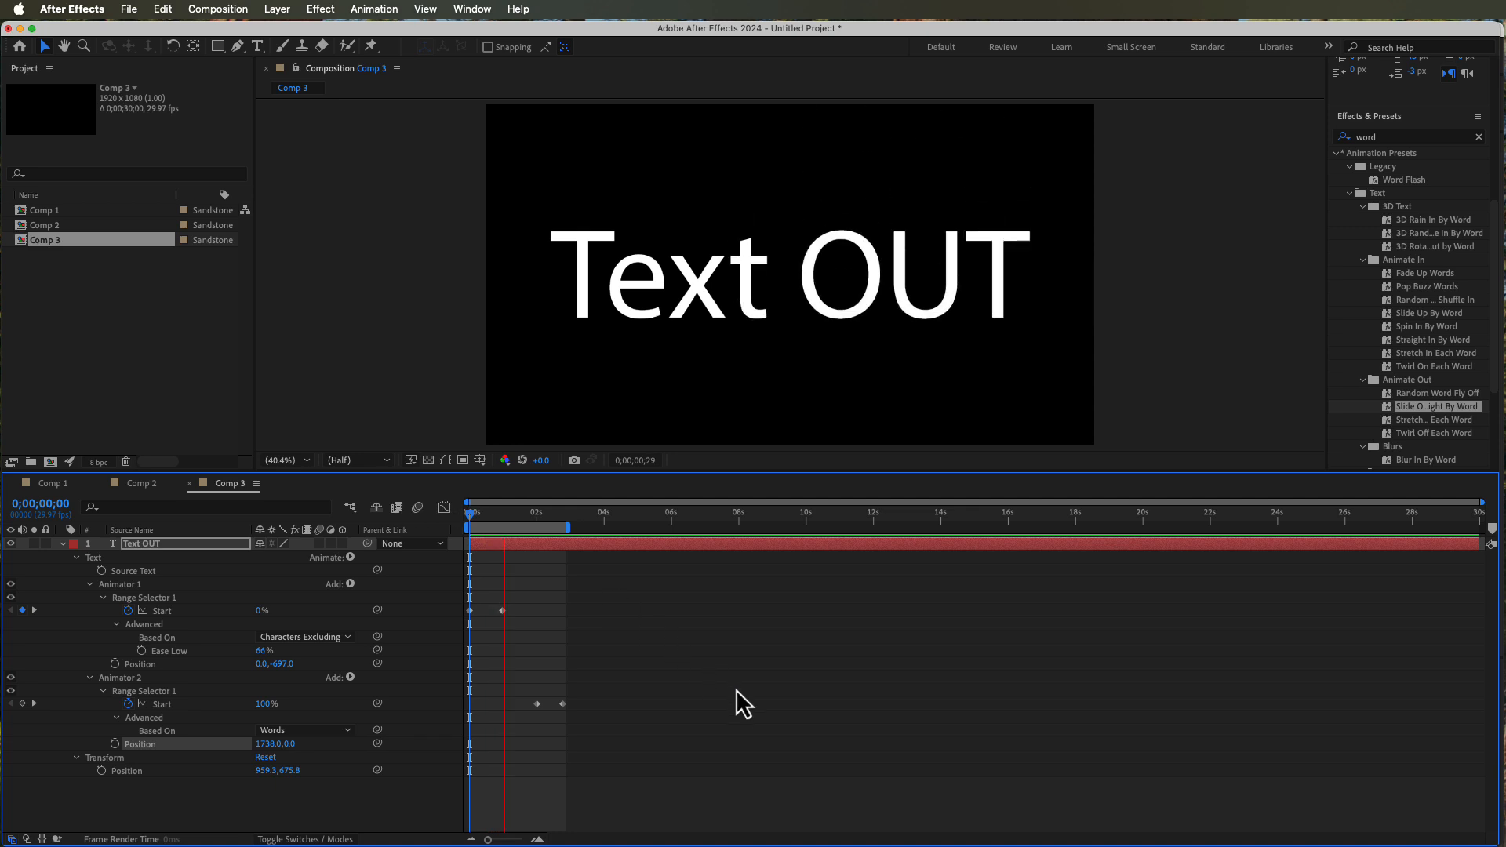